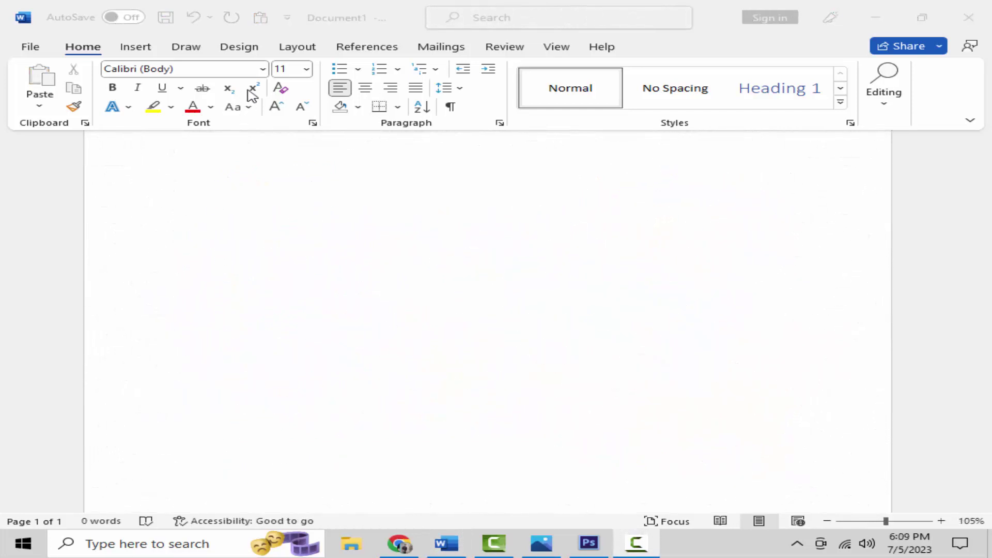
# Step: Set the page to Letter size and landscape orientation with Narrow margins, then zoom out
pyautogui.click(297, 48)
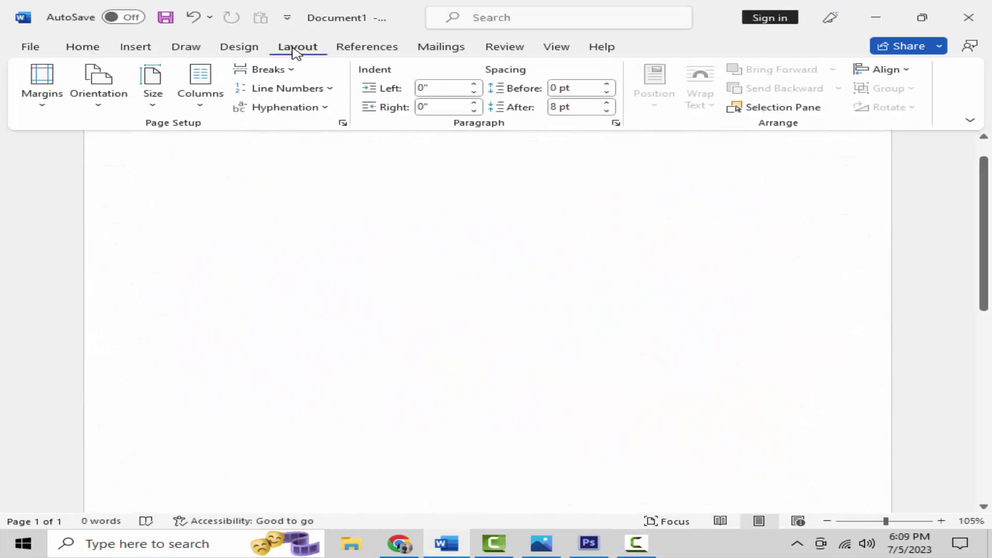
pyautogui.click(153, 88)
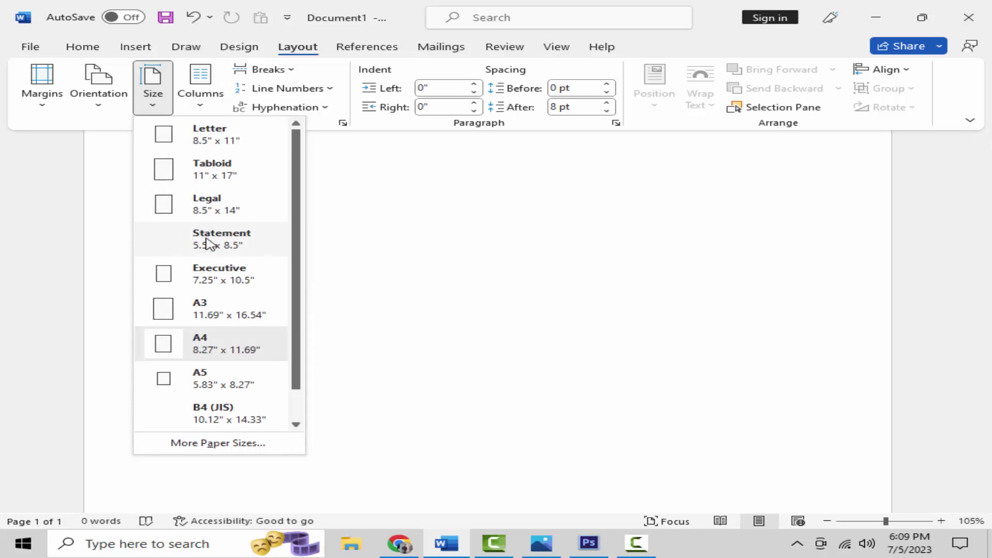
pyautogui.click(222, 135)
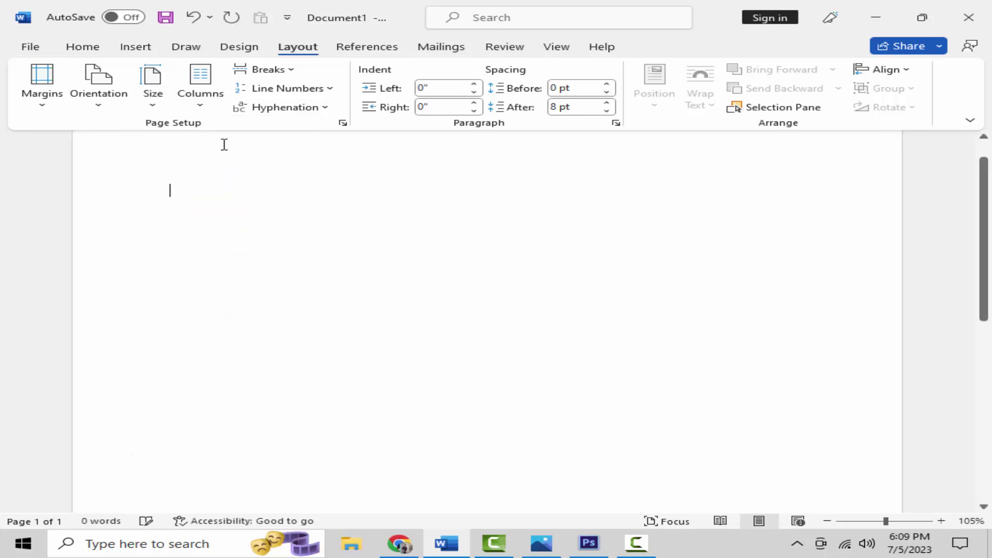
pyautogui.click(99, 90)
pyautogui.click(136, 170)
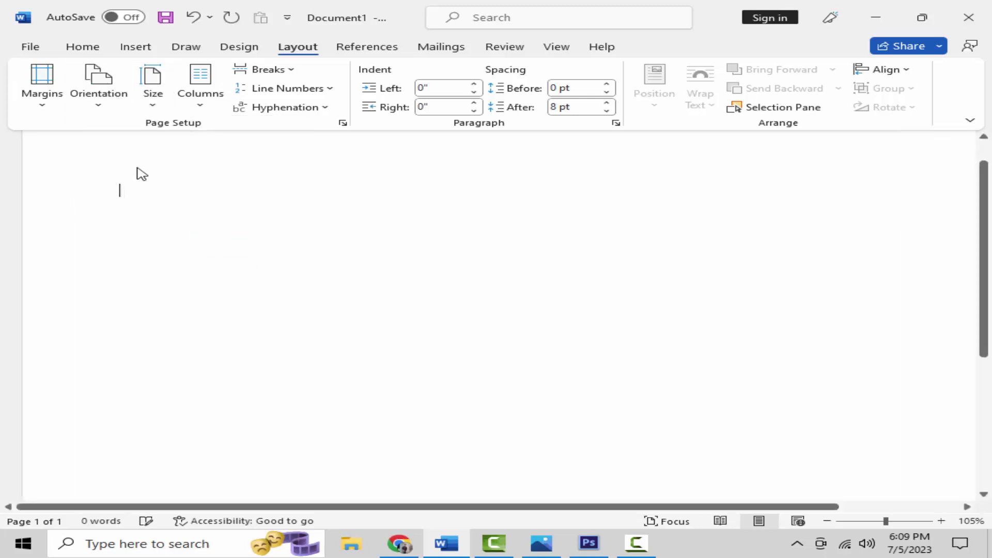
pyautogui.click(44, 101)
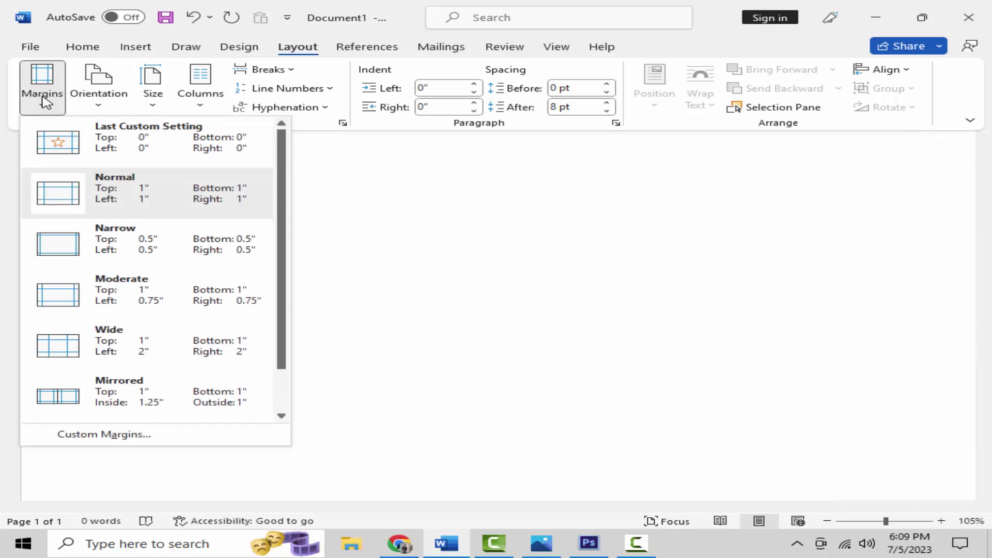
pyautogui.click(114, 241)
pyautogui.click(862, 521)
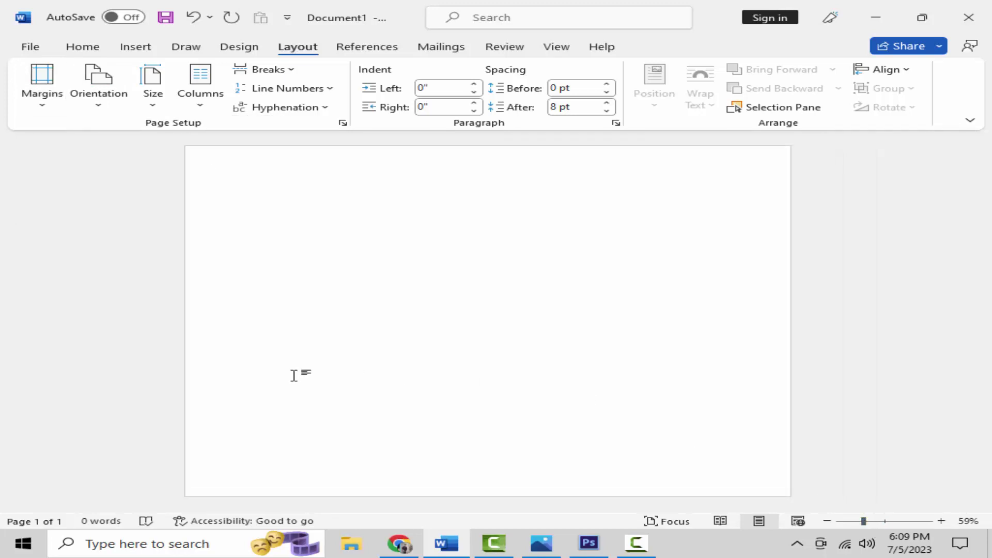
# Step: Draw a circle with the Oval shape and move it toward the upper right
pyautogui.click(85, 48)
pyautogui.click(136, 49)
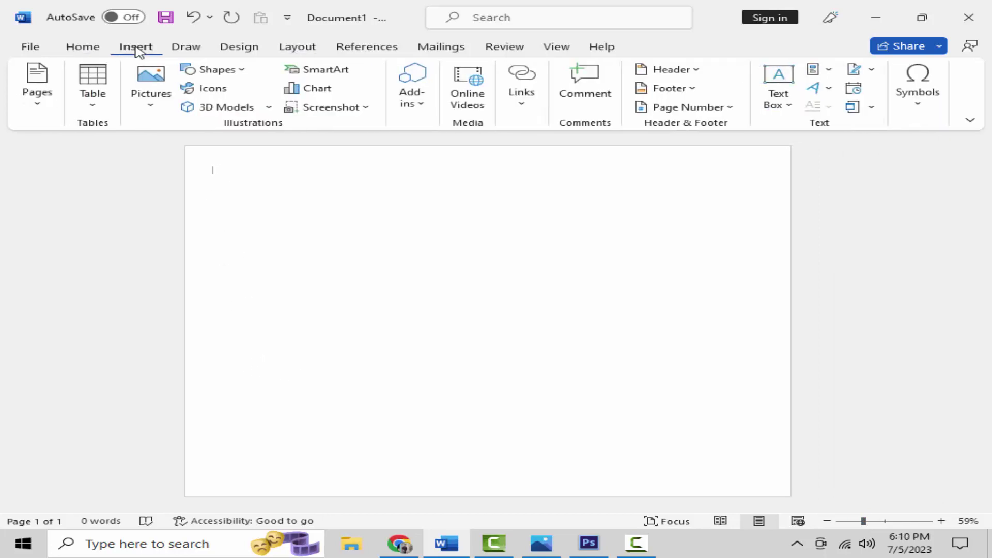
pyautogui.click(195, 72)
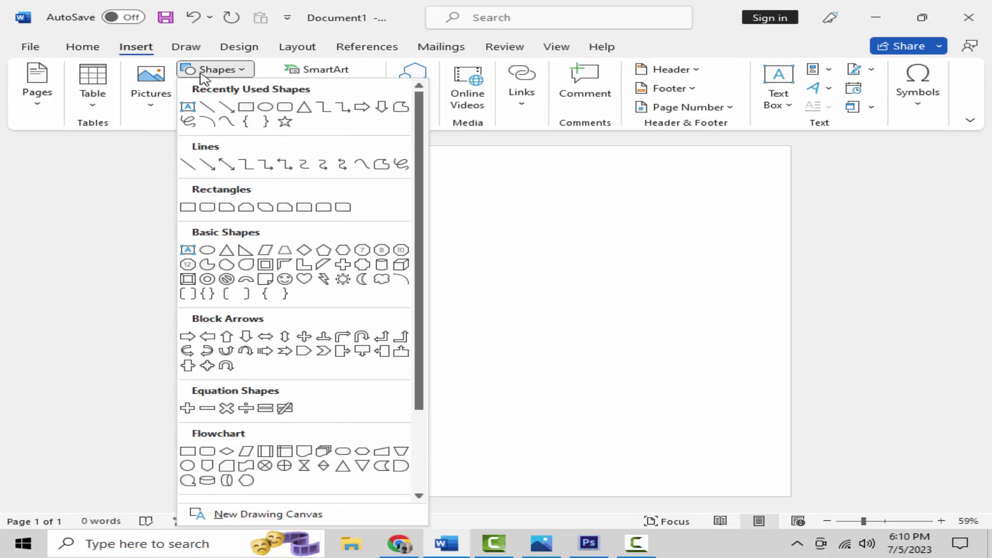
pyautogui.click(265, 110)
pyautogui.moveTo(507, 292); pyautogui.dragTo(669, 462)
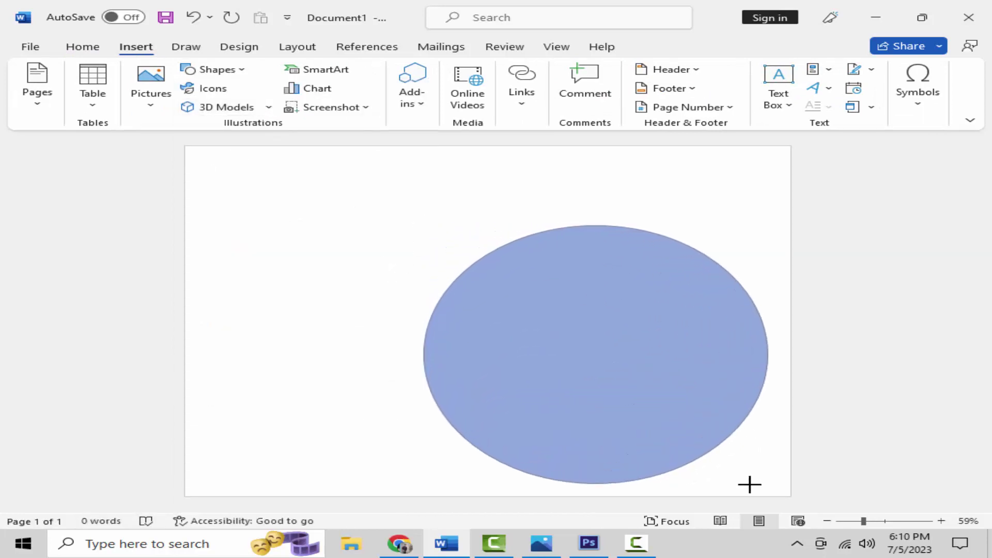
pyautogui.moveTo(669, 461); pyautogui.dragTo(778, 494)
pyautogui.moveTo(636, 377)
pyautogui.mouseDown()
pyautogui.moveTo(666, 314)
pyautogui.moveTo(689, 319)
pyautogui.mouseUp()
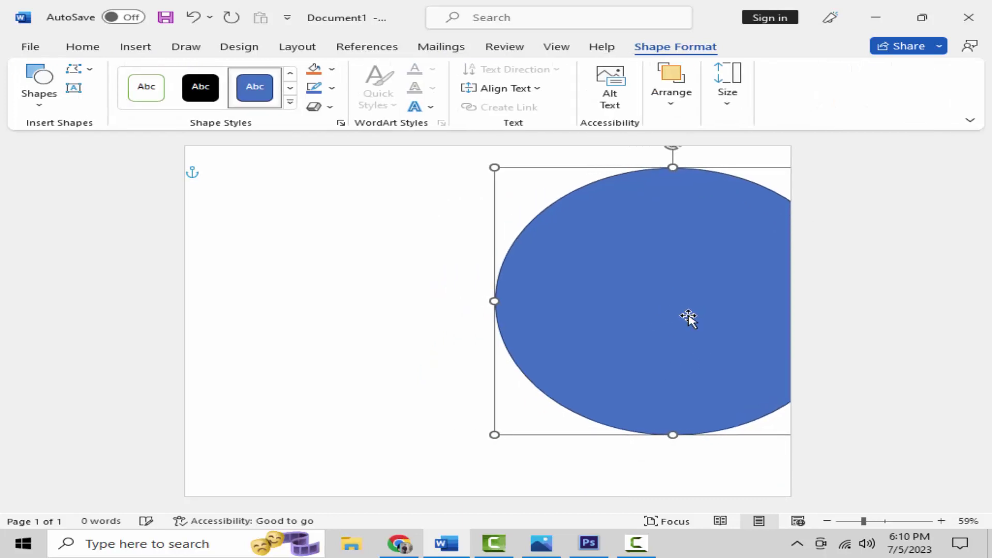
# Step: Enlarge the circle to the page top and nudge it into place on the right half
pyautogui.moveTo(486, 440); pyautogui.dragTo(469, 476)
pyautogui.moveTo(671, 330)
pyautogui.mouseDown()
pyautogui.moveTo(680, 360)
pyautogui.moveTo(679, 334)
pyautogui.moveTo(714, 329)
pyautogui.mouseUp()
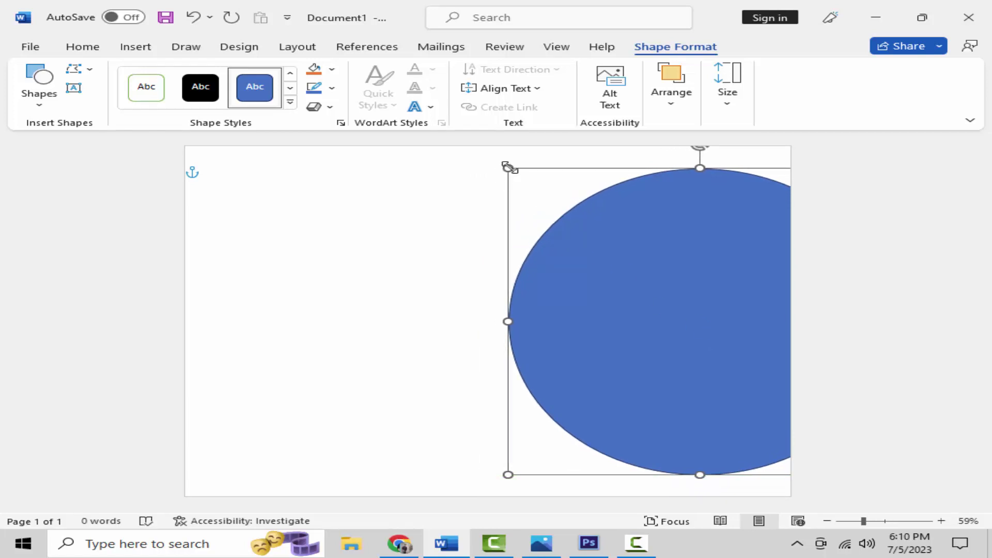
pyautogui.moveTo(508, 168); pyautogui.dragTo(478, 155)
pyautogui.click(615, 265)
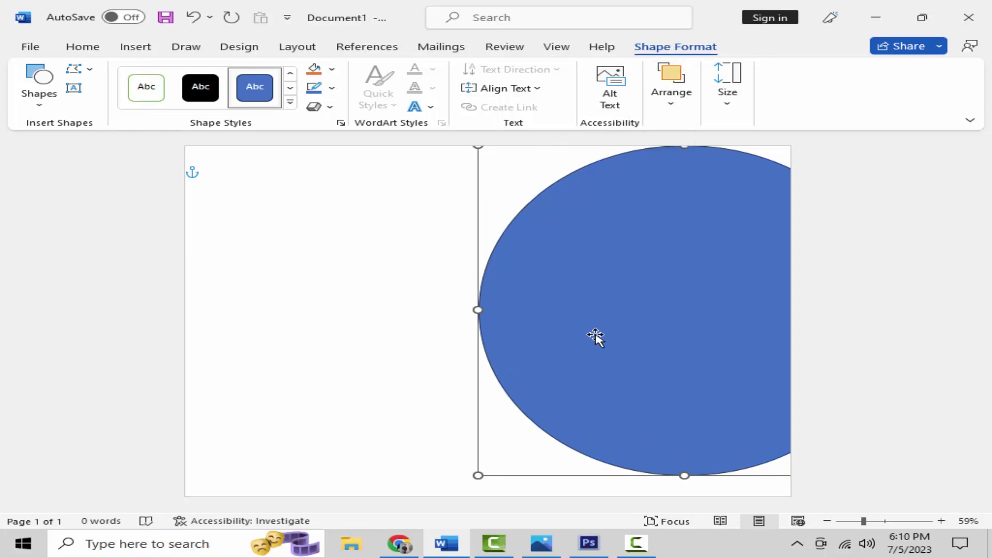
pyautogui.moveTo(602, 299); pyautogui.dragTo(602, 284)
pyautogui.press('Up')
pyautogui.press('Up')
pyautogui.press('Up')
pyautogui.press('Up')
pyautogui.press('Up')
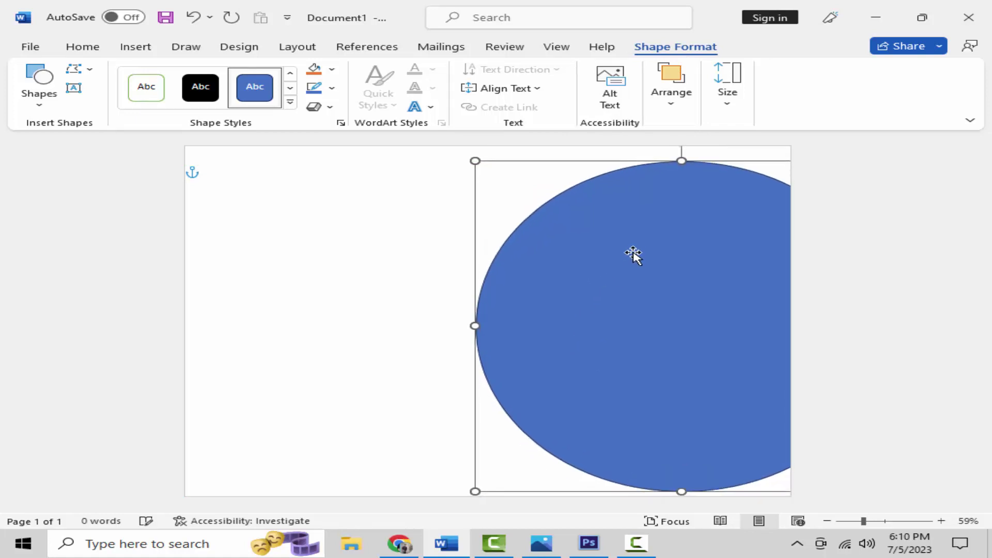
pyautogui.press('Up')
pyautogui.press('Up')
pyautogui.press('Up')
pyautogui.press('Up')
pyautogui.press('Up')
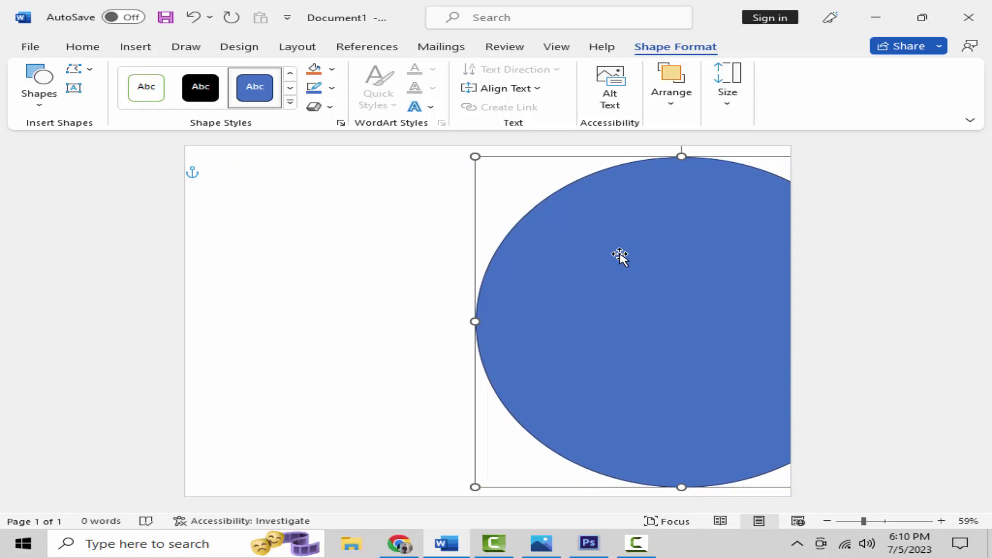
pyautogui.press('Up')
pyautogui.press('Up')
pyautogui.press('Up')
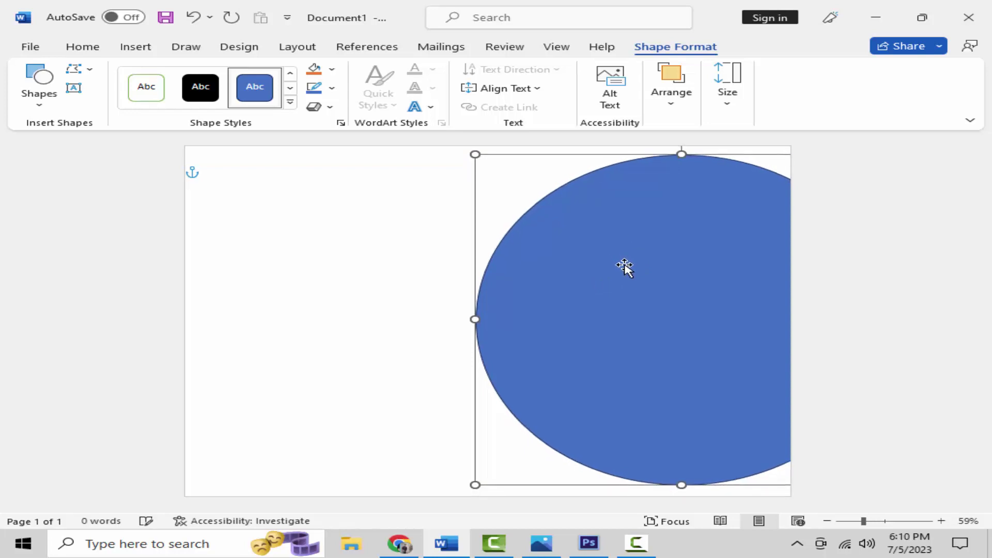
pyautogui.press('Down')
pyautogui.press('Up')
pyautogui.press('Up')
pyautogui.press('Down')
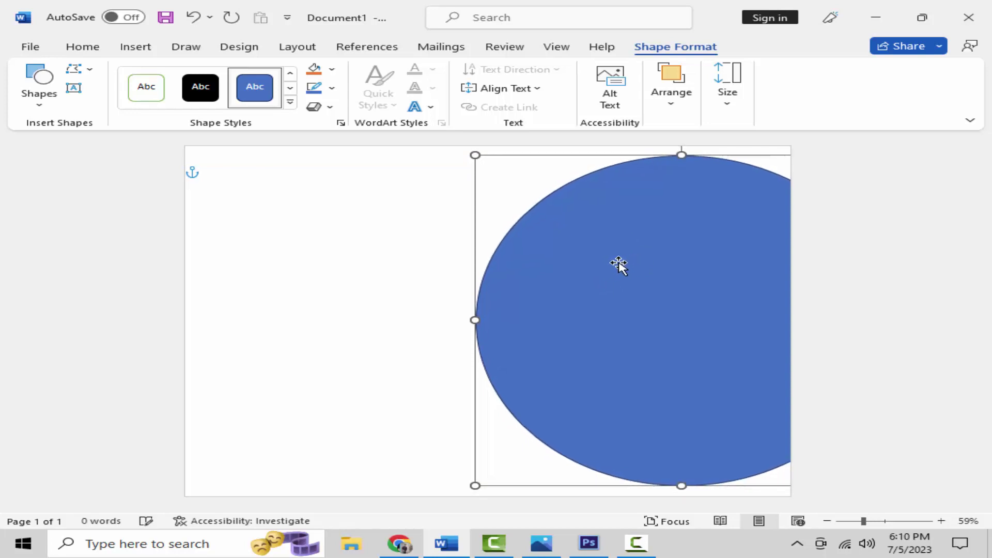
# Step: Fill the circle light grey and set its outline to No Outline
pyautogui.click(329, 72)
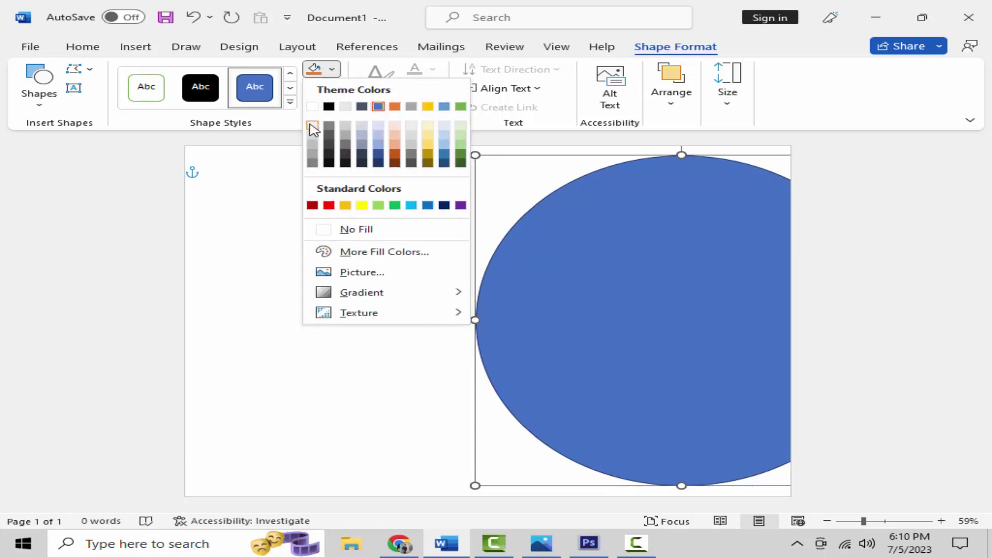
pyautogui.click(312, 138)
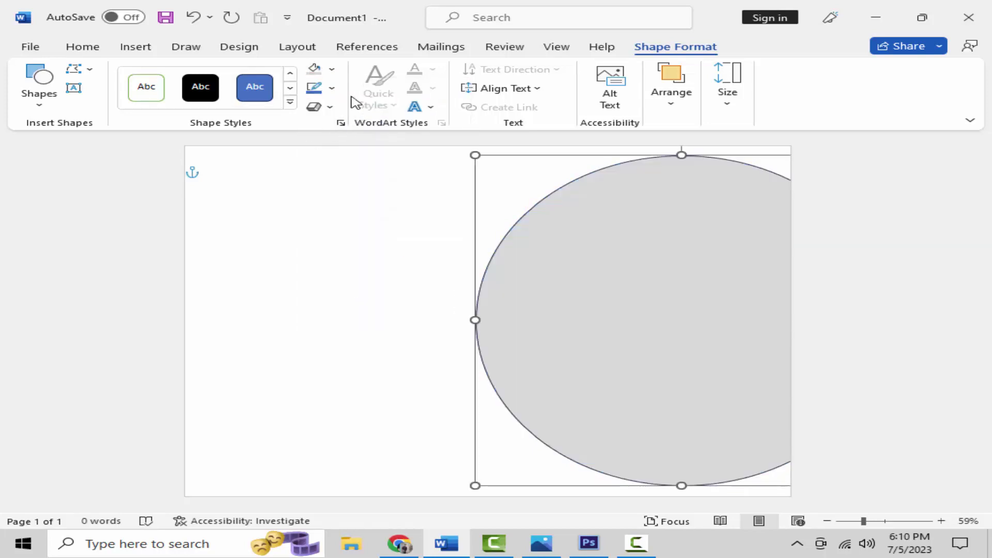
pyautogui.click(331, 87)
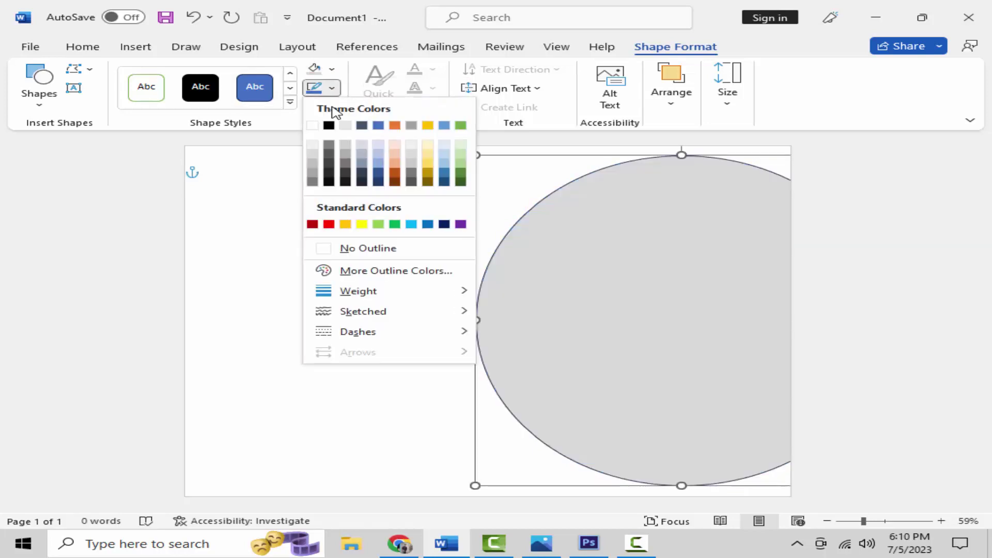
pyautogui.click(368, 249)
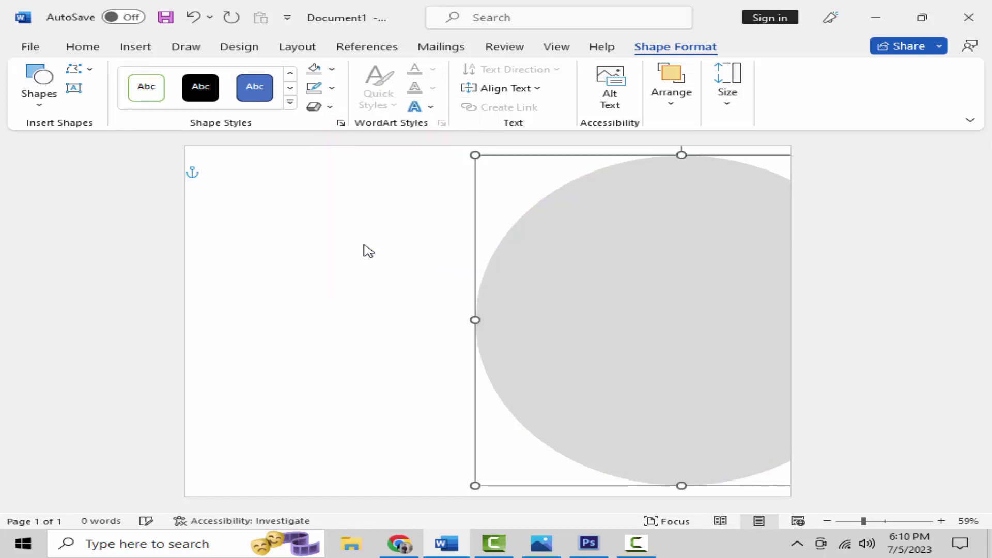
# Step: Copy and paste the grey circle, then drag the duplicate over the original
pyautogui.rightClick(668, 288)
pyautogui.click(321, 257)
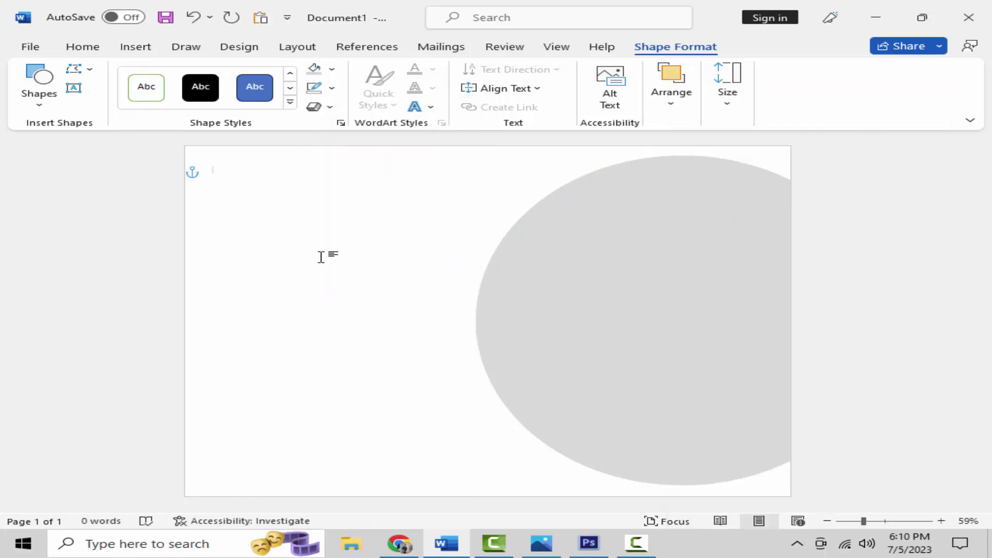
pyautogui.rightClick(321, 256)
pyautogui.click(371, 343)
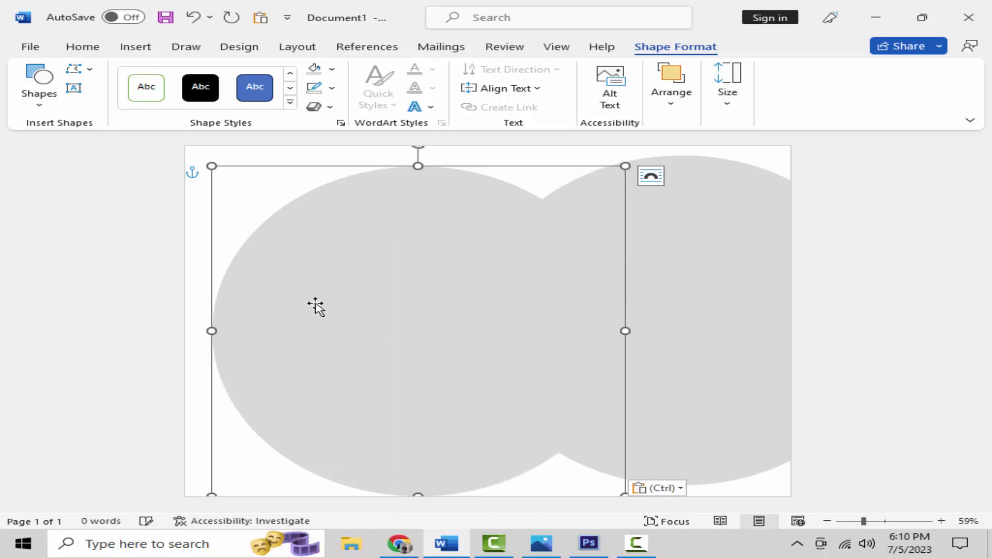
pyautogui.moveTo(316, 306); pyautogui.dragTo(601, 290)
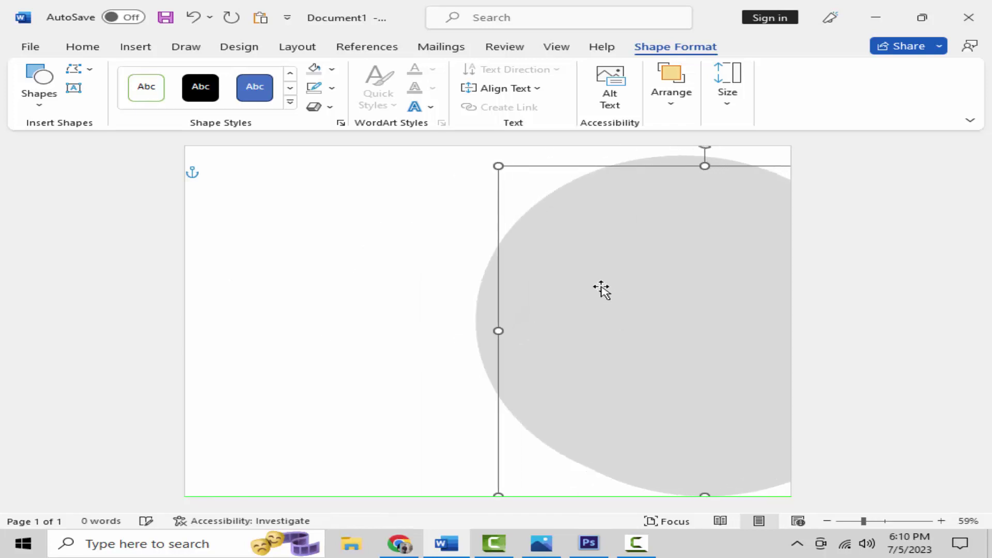
pyautogui.click(332, 69)
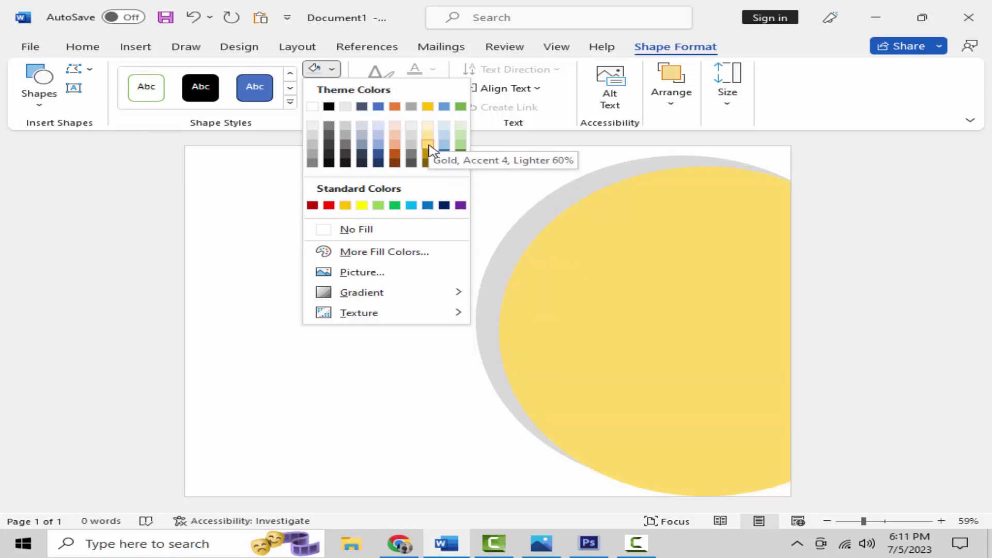
# Step: Fill the copy with Gold, Accent 4, Lighter 60%, then shrink it so a grey rim shows
pyautogui.click(428, 150)
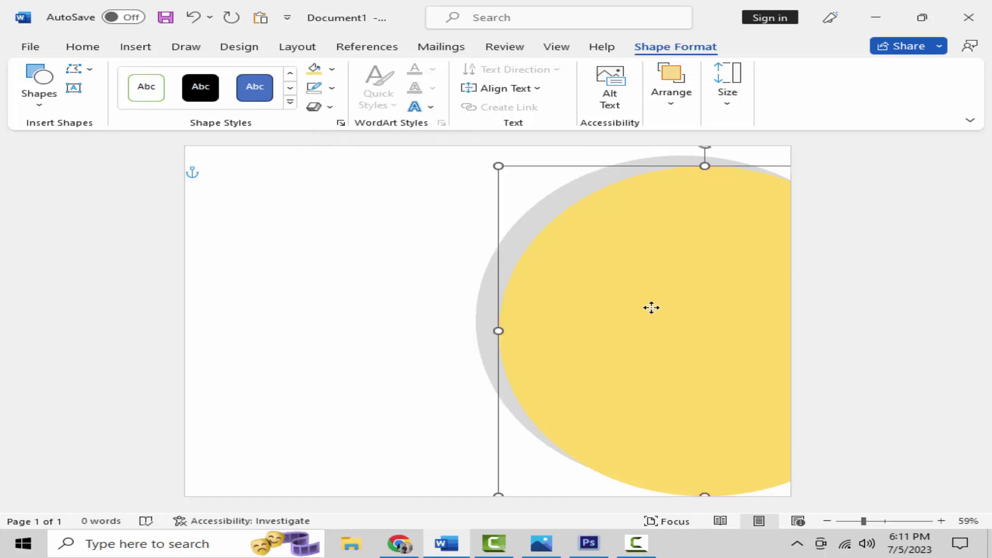
pyautogui.moveTo(651, 295); pyautogui.dragTo(651, 300)
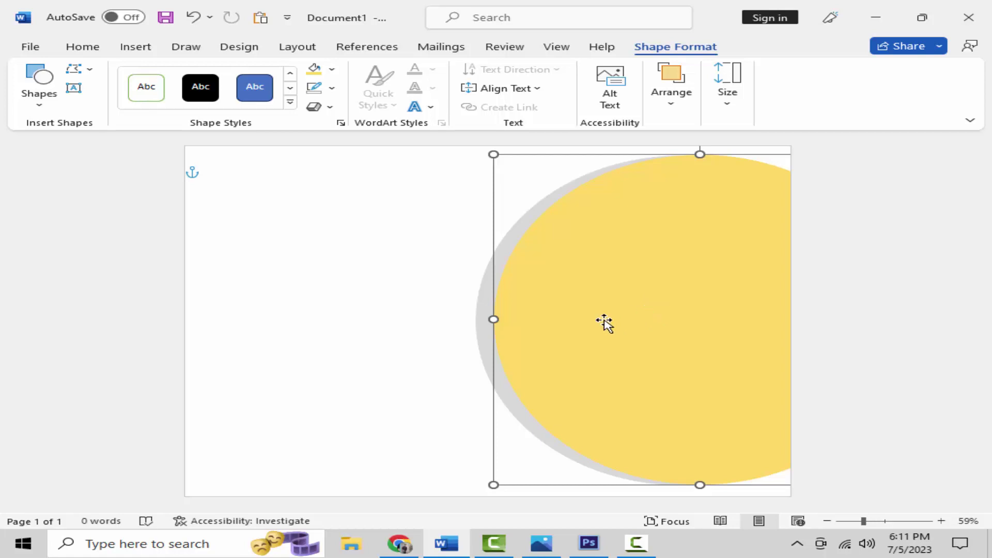
pyautogui.moveTo(494, 155); pyautogui.dragTo(519, 187)
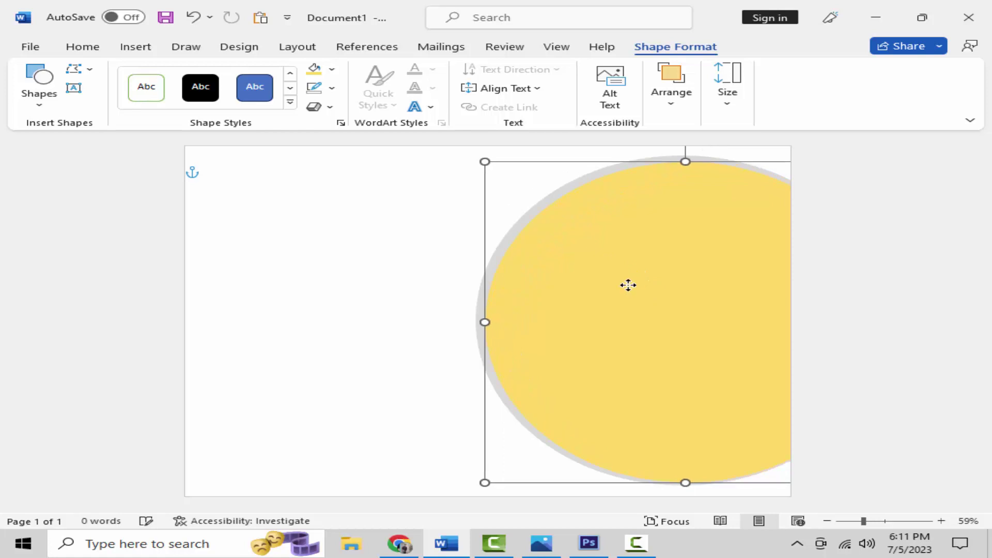
pyautogui.moveTo(629, 285); pyautogui.dragTo(637, 286)
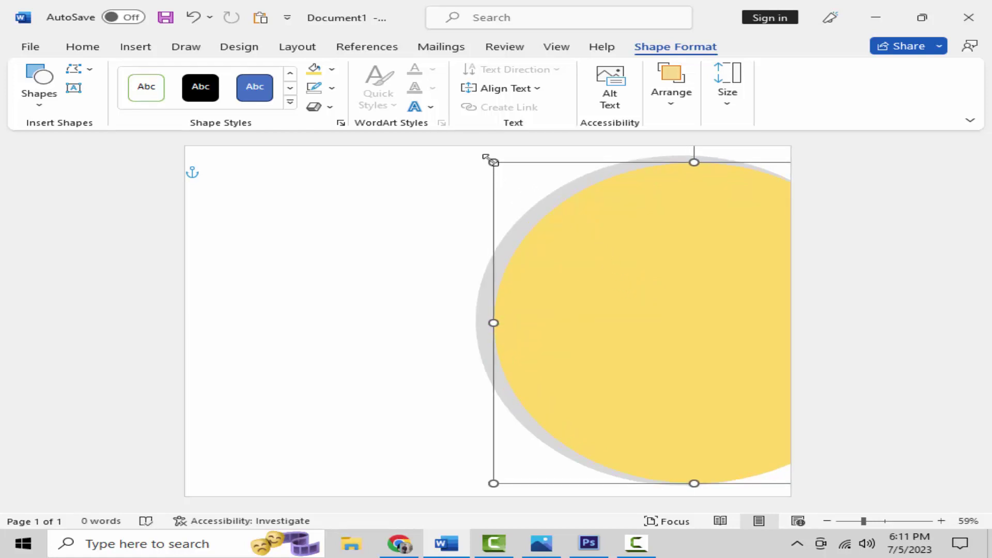
pyautogui.moveTo(493, 163); pyautogui.dragTo(510, 173)
pyautogui.moveTo(587, 250)
pyautogui.mouseDown()
pyautogui.moveTo(646, 283)
pyautogui.moveTo(651, 271)
pyautogui.mouseUp()
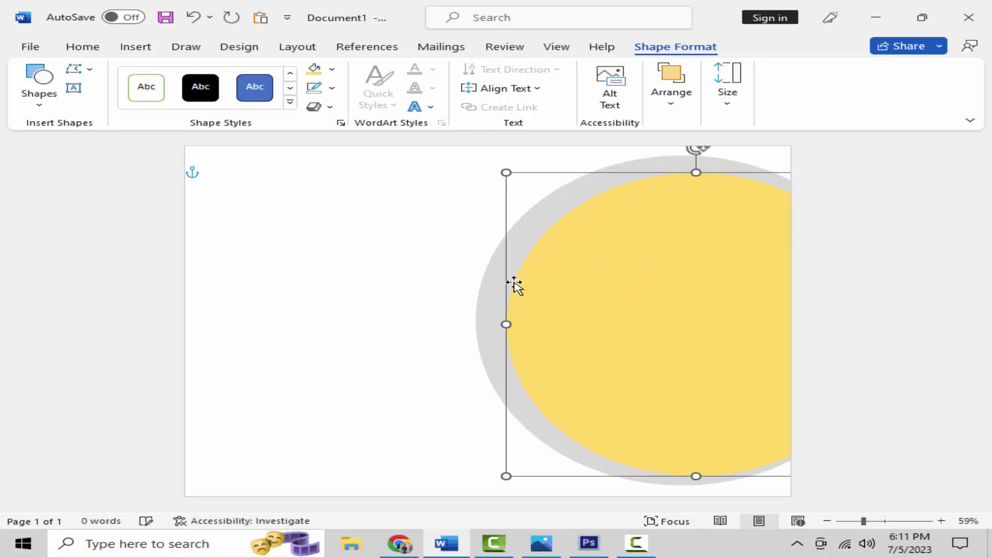
# Step: Select both circles and apply Align Center and Align Middle, then deselect
pyautogui.keyDown('shift'); pyautogui.click(498, 283); pyautogui.keyUp('shift')
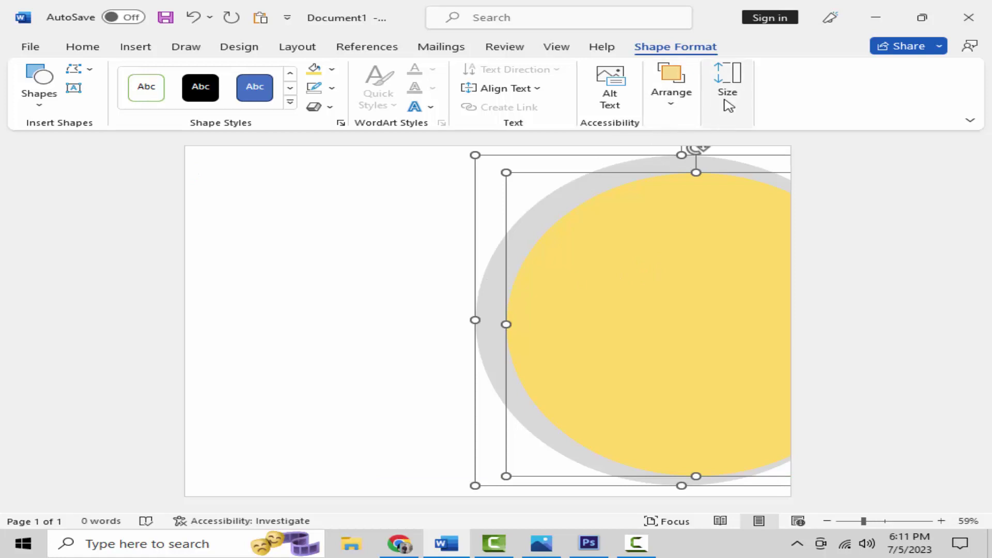
pyautogui.click(696, 105)
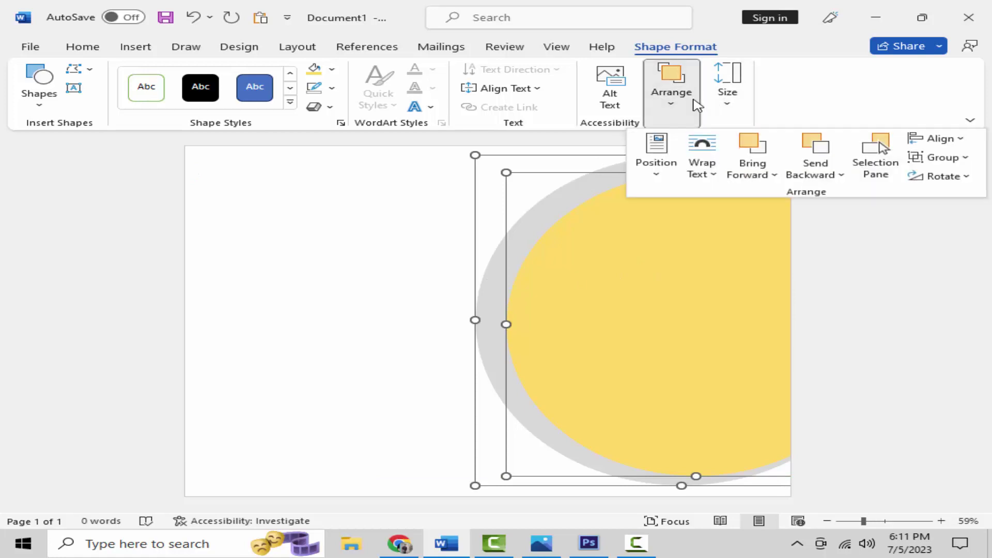
pyautogui.click(757, 169)
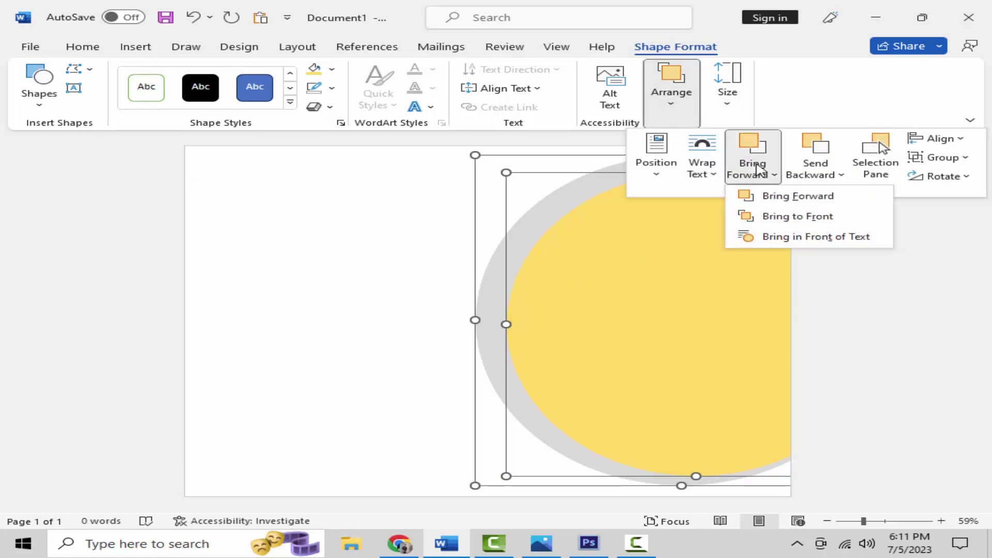
pyautogui.click(837, 176)
pyautogui.click(837, 176)
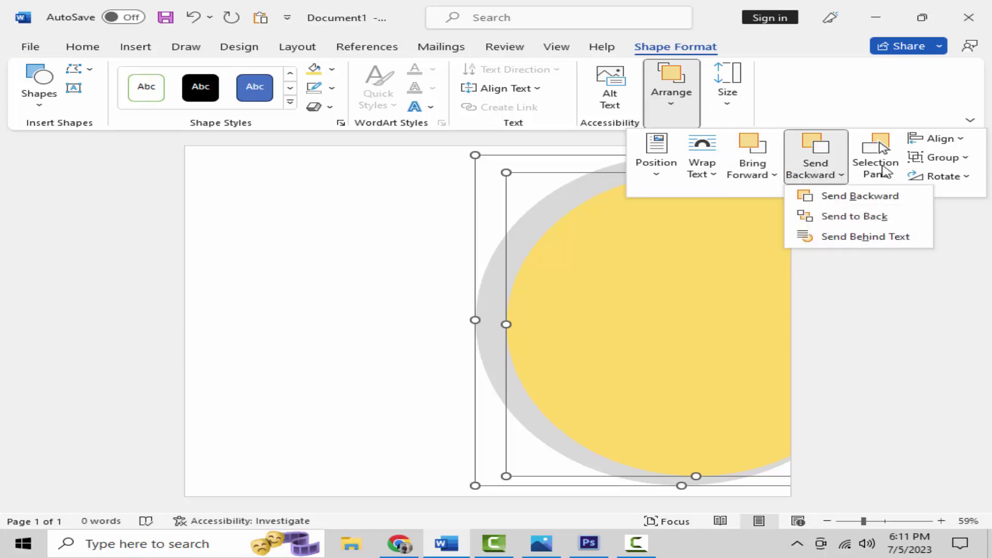
pyautogui.click(955, 140)
pyautogui.click(955, 140)
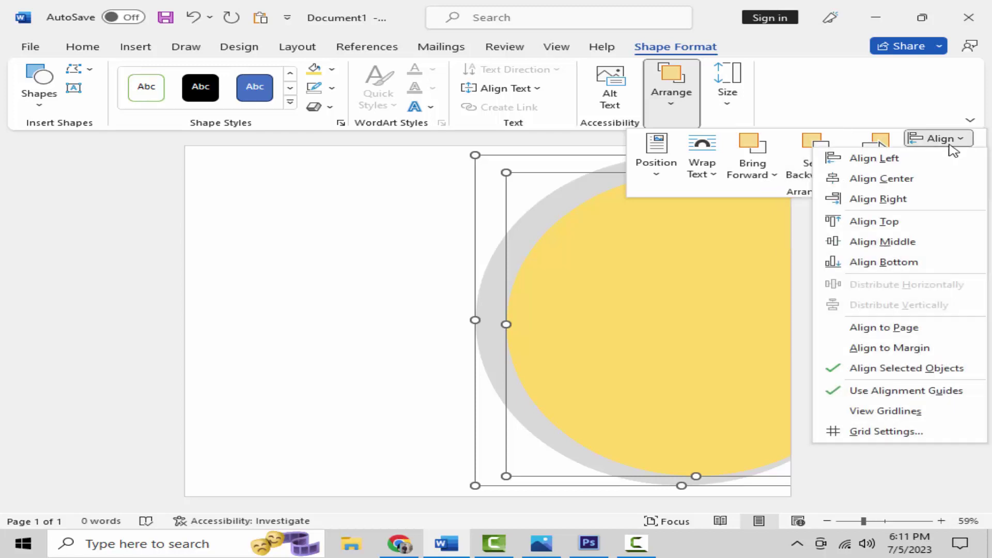
pyautogui.click(872, 180)
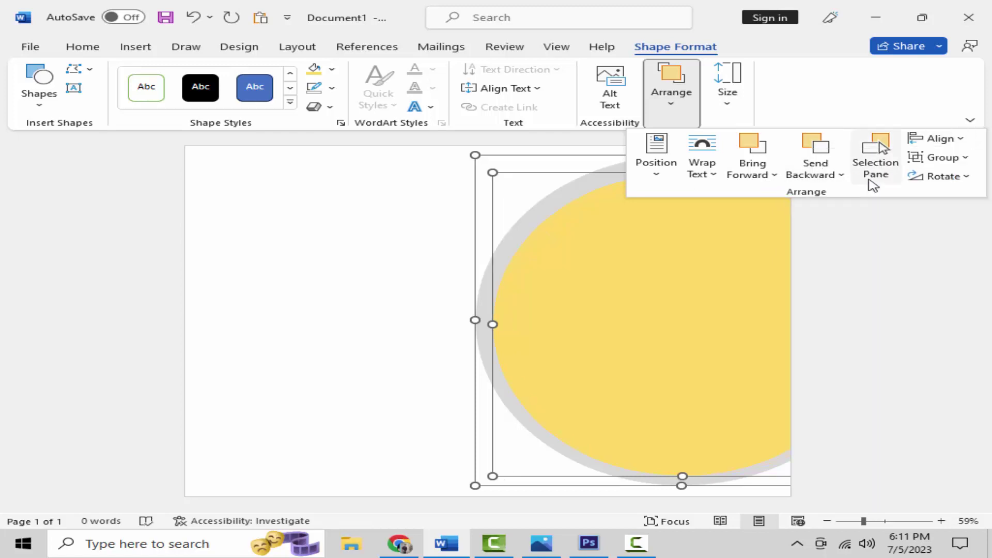
pyautogui.click(953, 140)
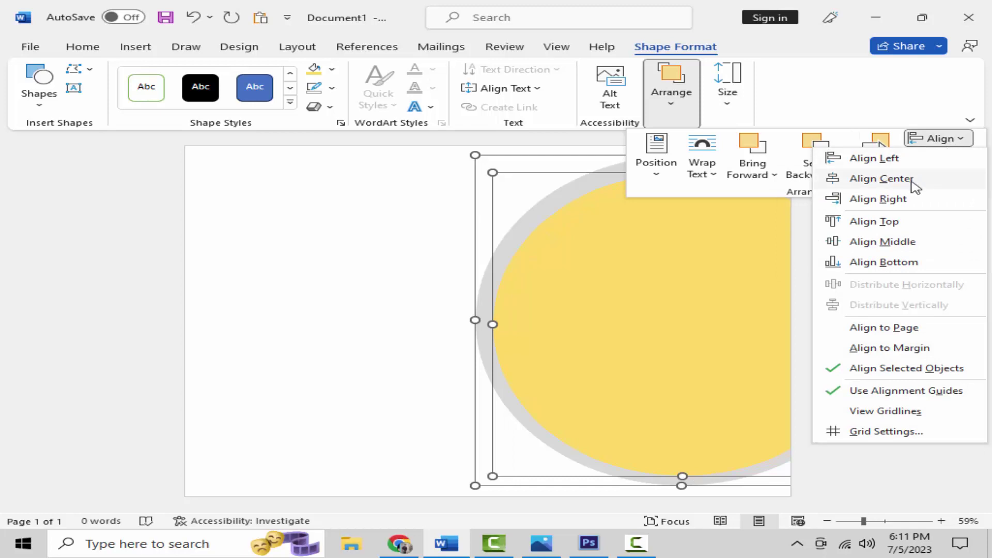
pyautogui.click(923, 245)
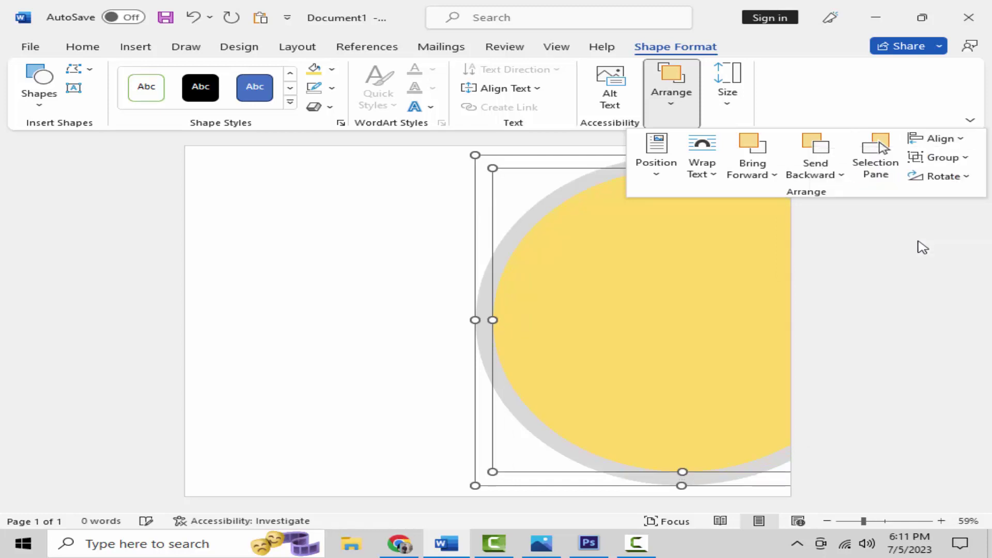
pyautogui.click(355, 267)
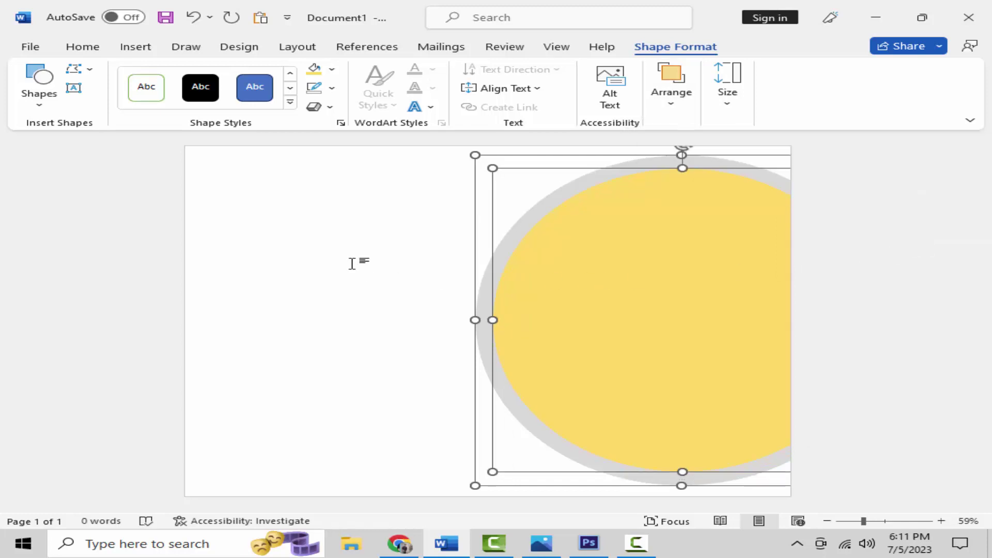
pyautogui.click(352, 264)
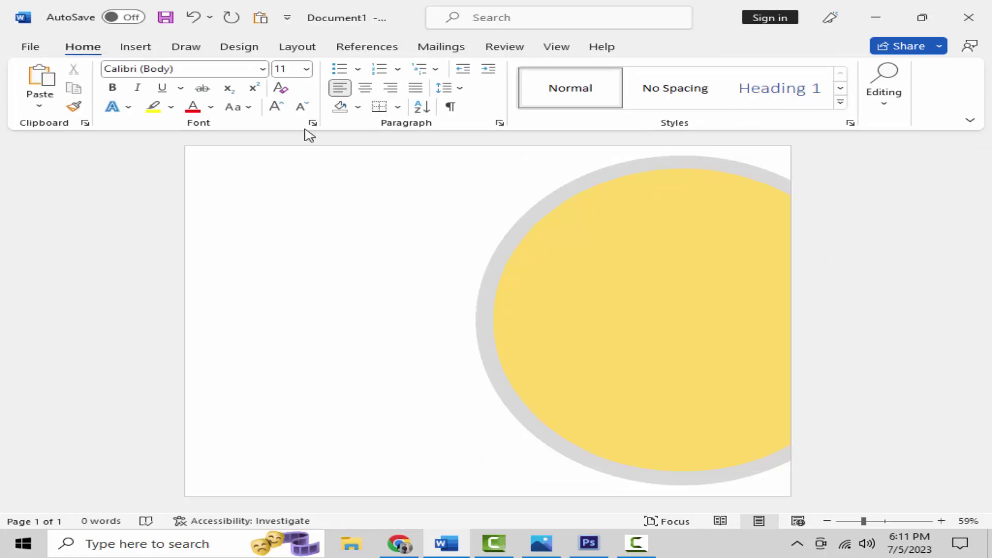
# Step: Draw a Rectangle and resize it flush to the left edge, overlapping the circles
pyautogui.click(137, 48)
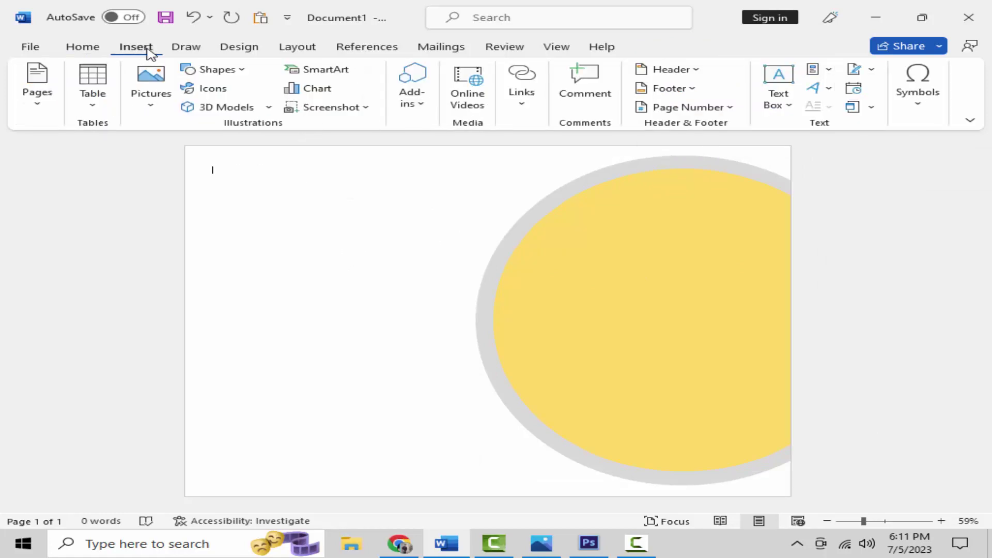
pyautogui.click(215, 71)
pyautogui.click(246, 107)
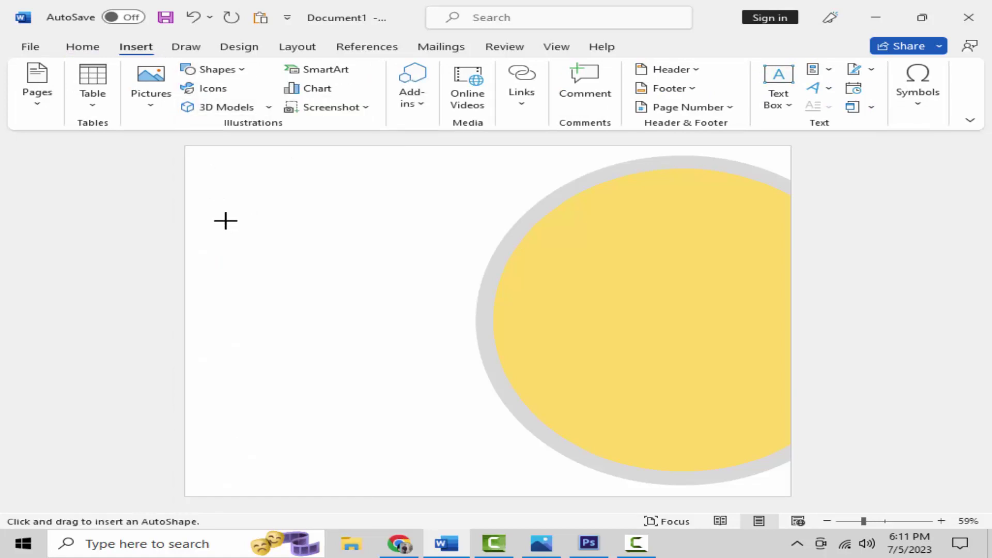
pyautogui.moveTo(200, 256); pyautogui.dragTo(582, 475)
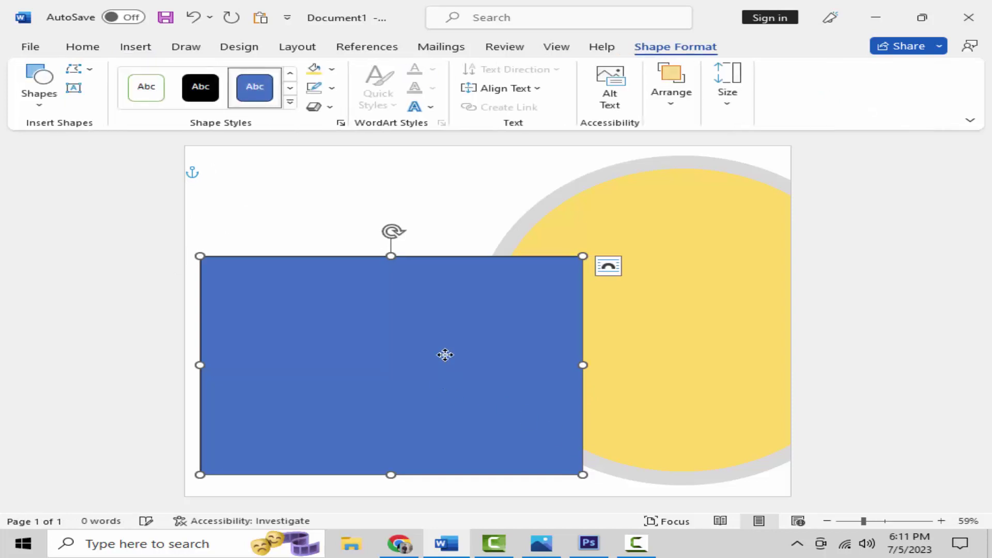
pyautogui.moveTo(443, 355); pyautogui.dragTo(395, 314)
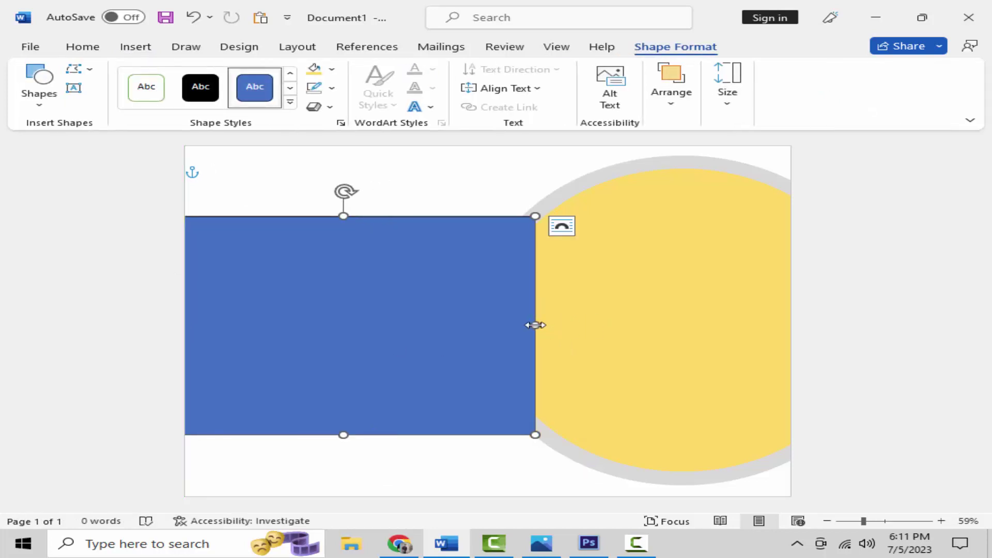
pyautogui.moveTo(535, 325); pyautogui.dragTo(607, 325)
pyautogui.moveTo(606, 216)
pyautogui.mouseDown()
pyautogui.moveTo(606, 189)
pyautogui.moveTo(605, 205)
pyautogui.mouseUp()
pyautogui.moveTo(499, 278)
pyautogui.mouseDown()
pyautogui.moveTo(492, 336)
pyautogui.moveTo(493, 292)
pyautogui.moveTo(513, 288)
pyautogui.moveTo(500, 290)
pyautogui.mouseUp()
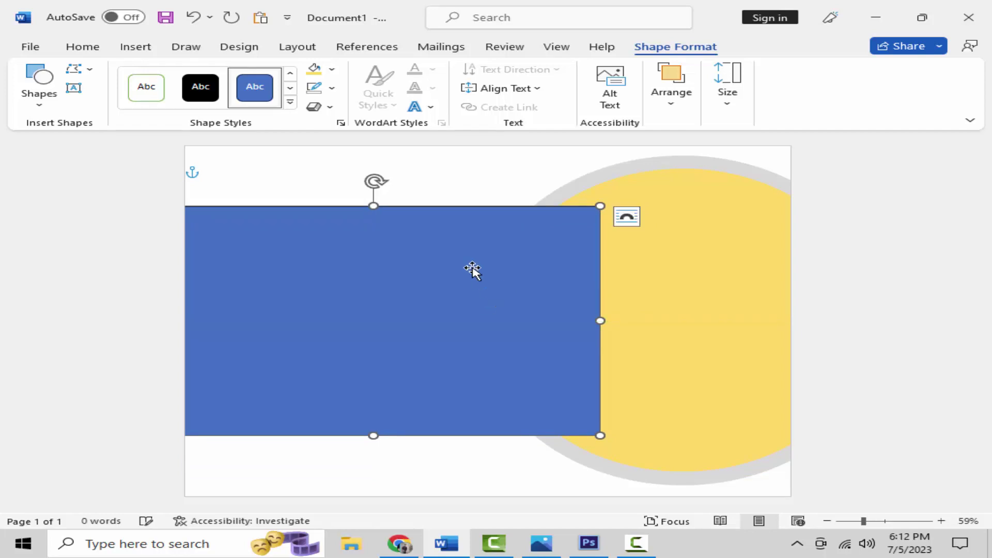
# Step: Give the rectangle a Dark Blue fill and No Outline
pyautogui.click(332, 69)
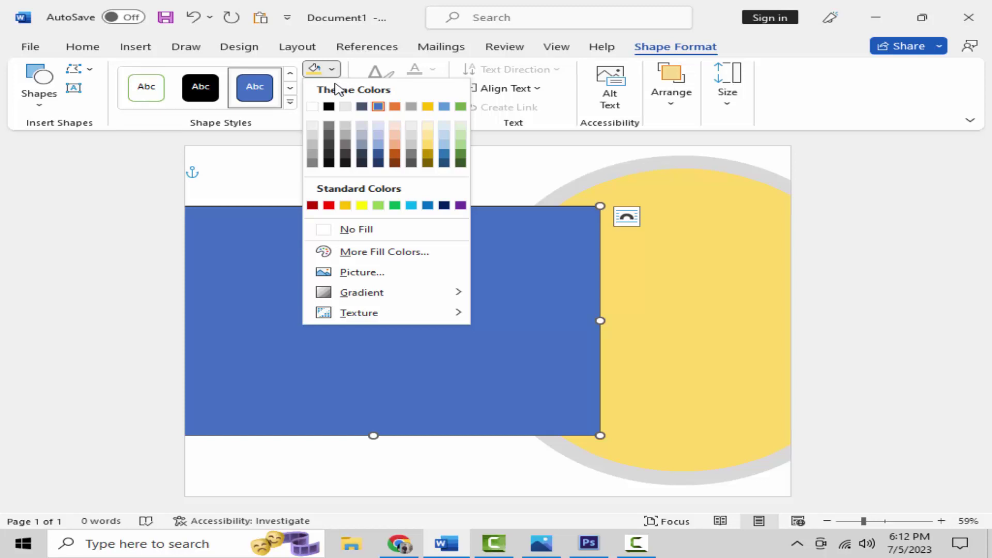
pyautogui.press('Escape')
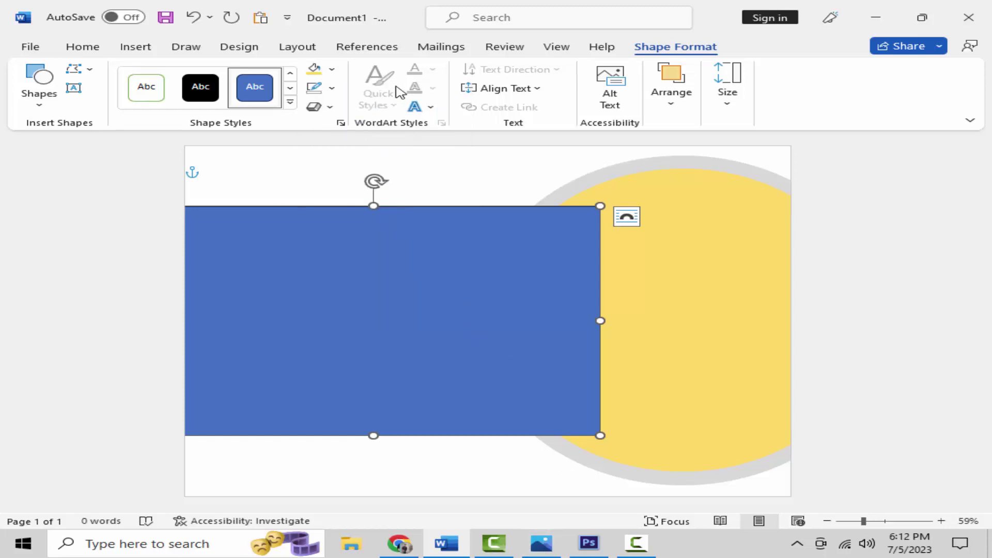
pyautogui.click(333, 72)
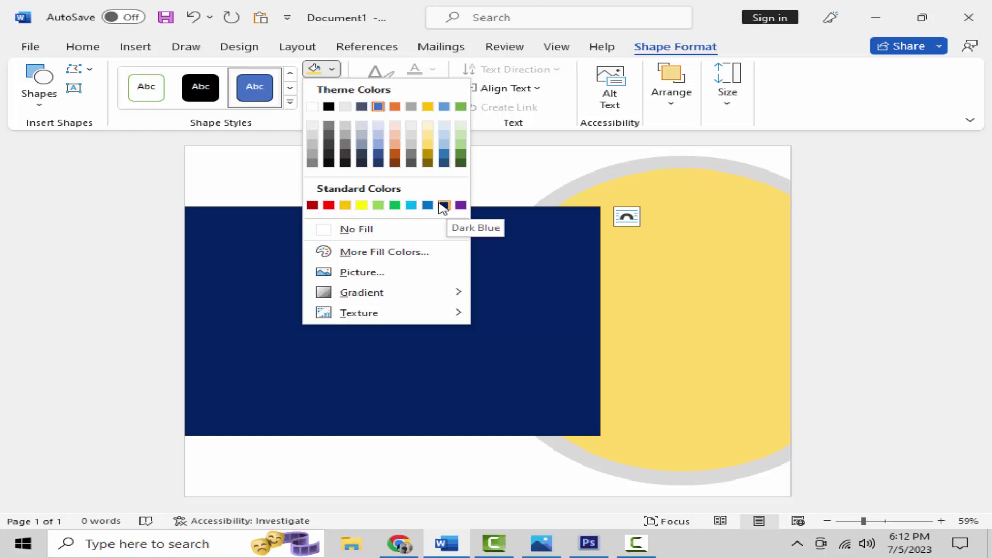
pyautogui.click(443, 165)
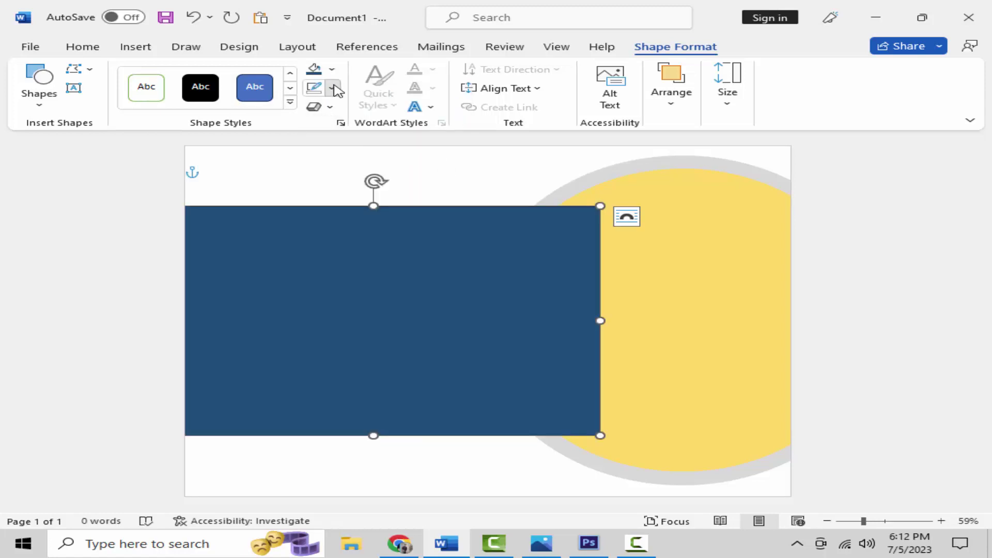
pyautogui.click(334, 89)
pyautogui.click(377, 249)
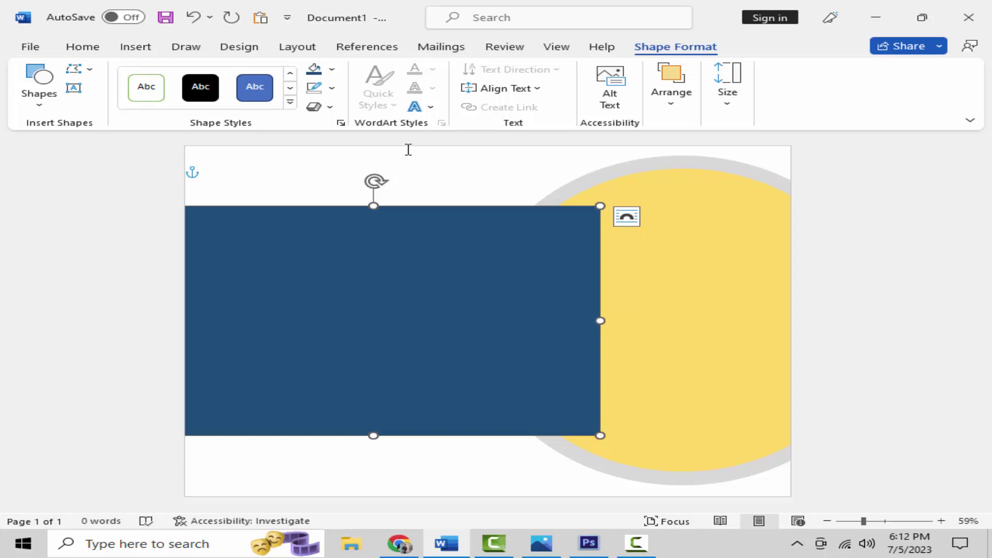
# Step: Insert the Women image from the Desktop using Pictures > This Device
pyautogui.click(136, 46)
pyautogui.click(150, 104)
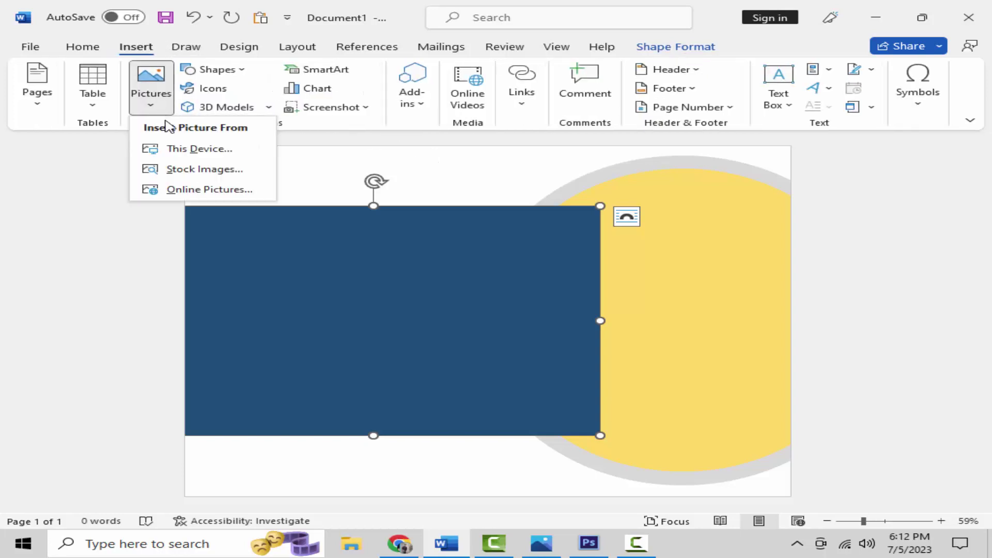
pyautogui.click(171, 151)
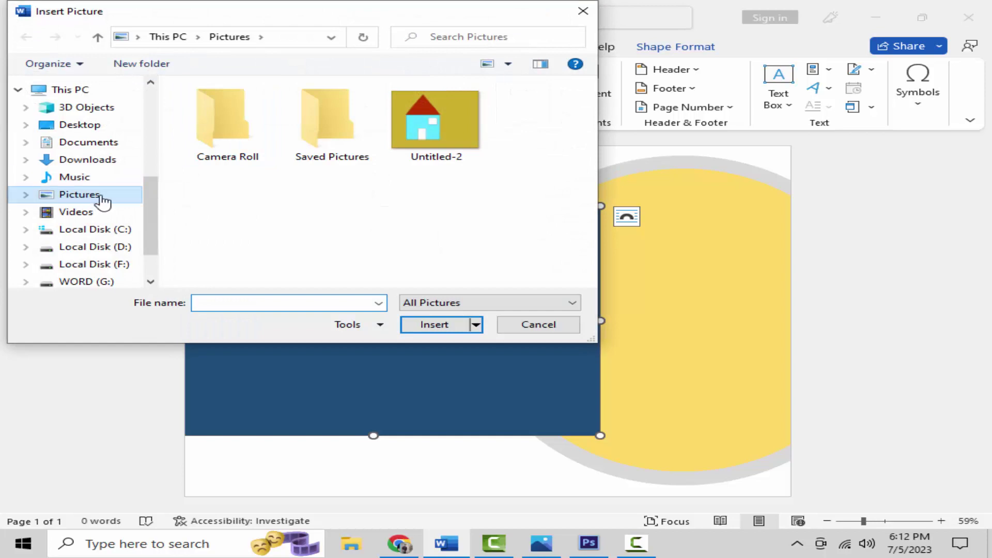
pyautogui.click(93, 127)
pyautogui.scroll(-2, 439, 192)
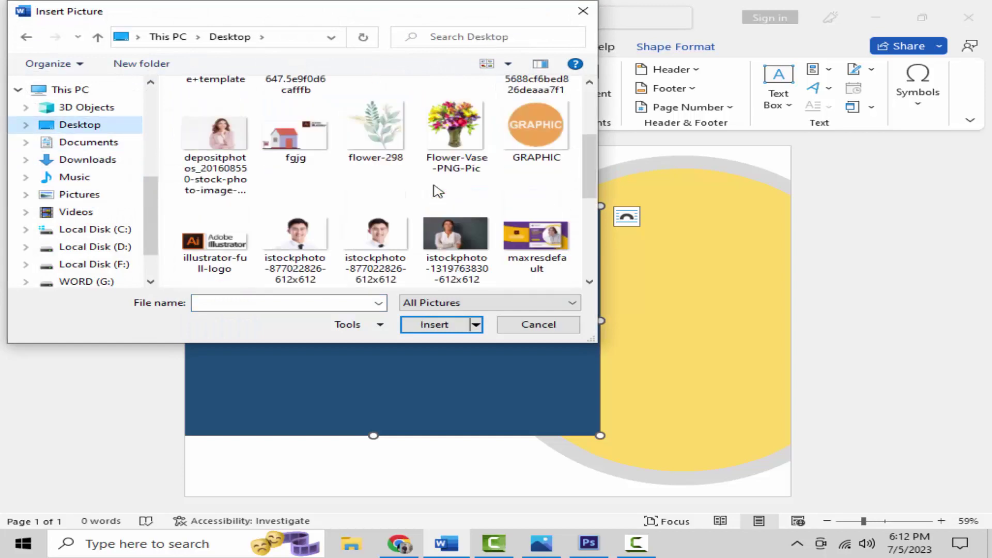
pyautogui.scroll(-3, 438, 191)
pyautogui.scroll(-2, 432, 188)
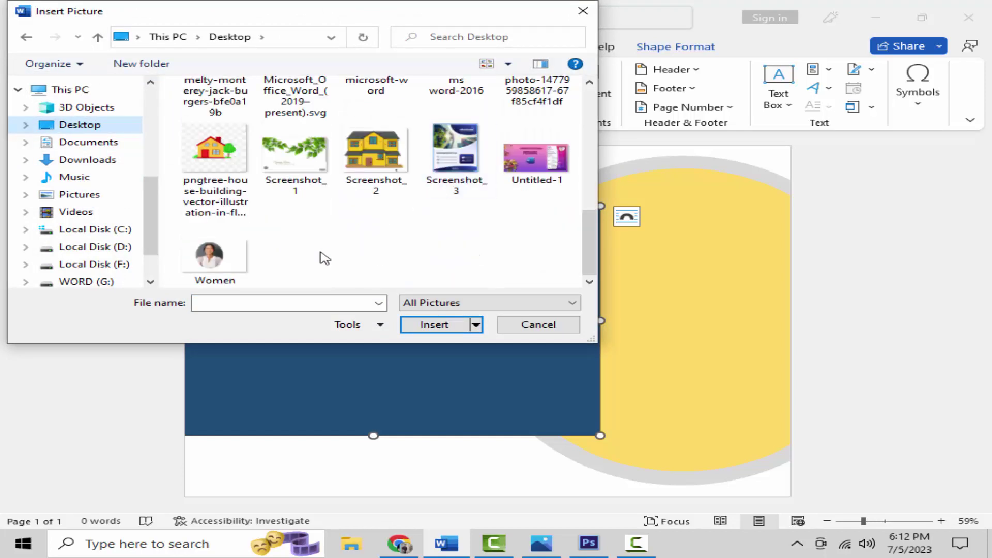
pyautogui.click(192, 255)
pyautogui.doubleClick(192, 255)
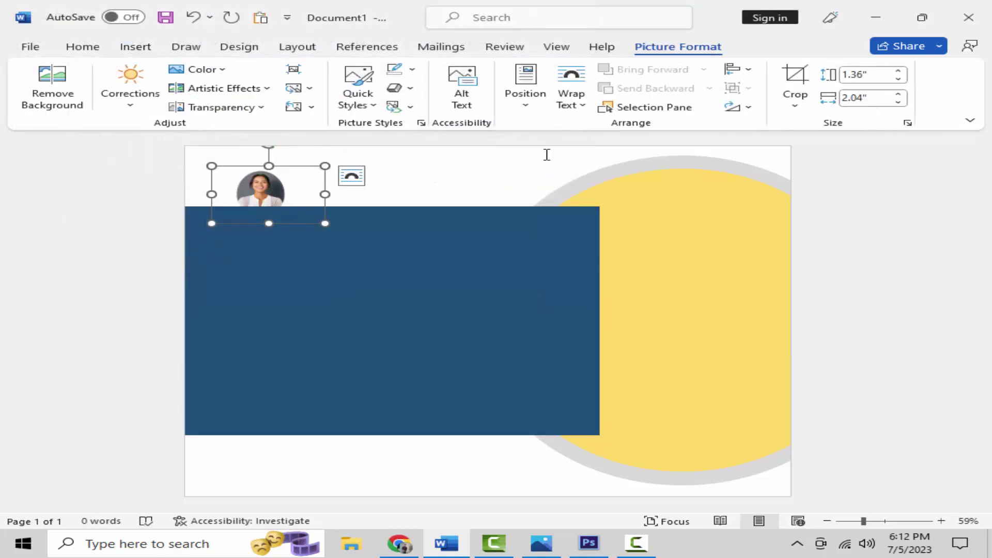
# Step: Set the photo to In Front of Text and enlarge it over the circle
pyautogui.click(576, 111)
pyautogui.click(628, 253)
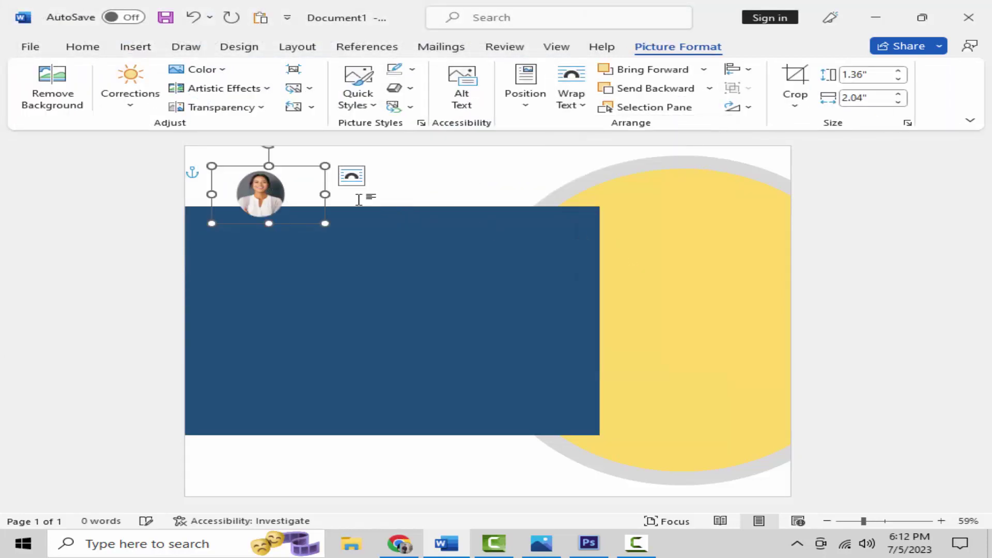
pyautogui.moveTo(303, 217)
pyautogui.mouseDown()
pyautogui.moveTo(592, 291)
pyautogui.moveTo(579, 269)
pyautogui.moveTo(944, 421)
pyautogui.mouseUp()
pyautogui.moveTo(620, 350)
pyautogui.mouseDown()
pyautogui.moveTo(539, 312)
pyautogui.moveTo(263, 287)
pyautogui.mouseUp()
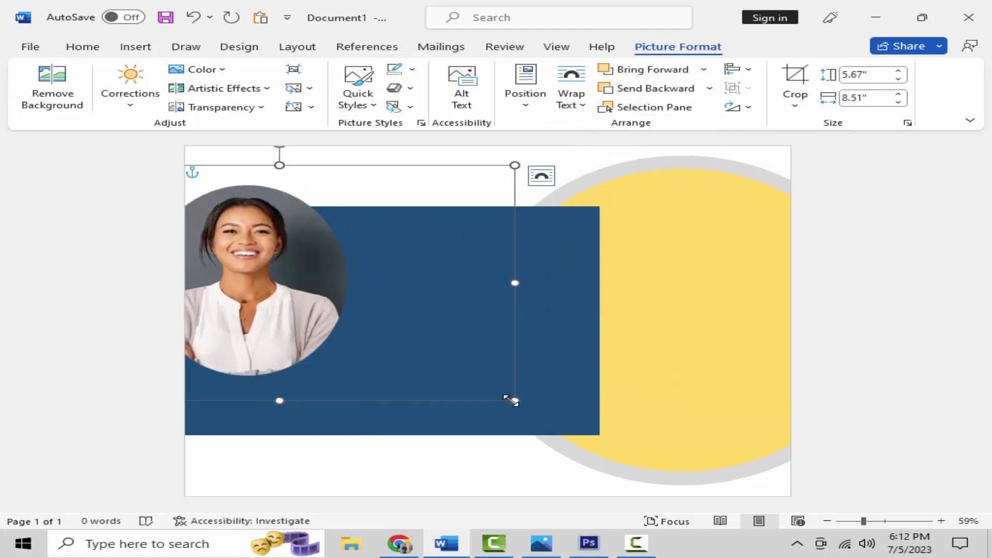
pyautogui.moveTo(512, 399); pyautogui.dragTo(760, 514)
pyautogui.moveTo(361, 362); pyautogui.dragTo(686, 340)
# Step: Fine-tune the photo's frame and position inside the gold ring, then deselect
pyautogui.moveTo(686, 340); pyautogui.dragTo(686, 337)
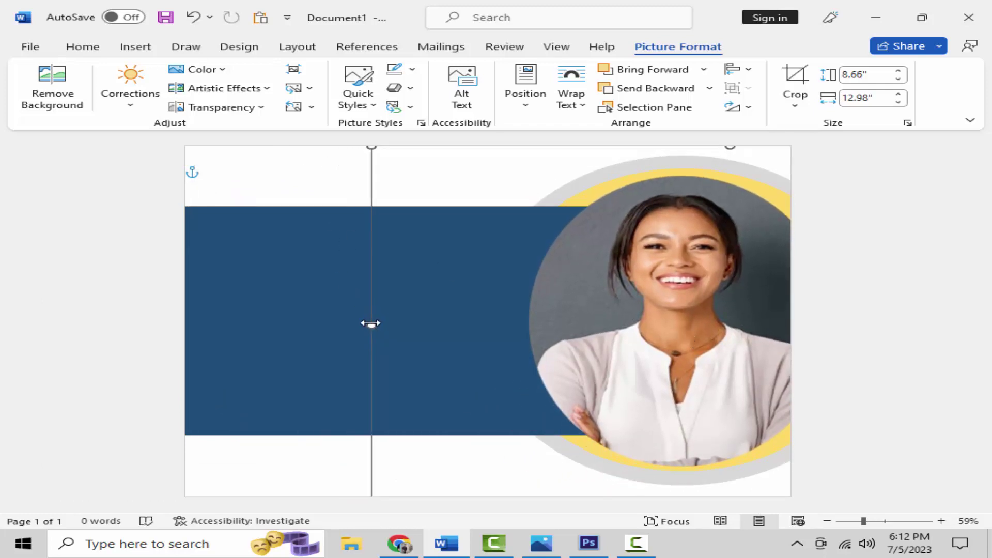
pyautogui.moveTo(371, 325); pyautogui.dragTo(327, 320)
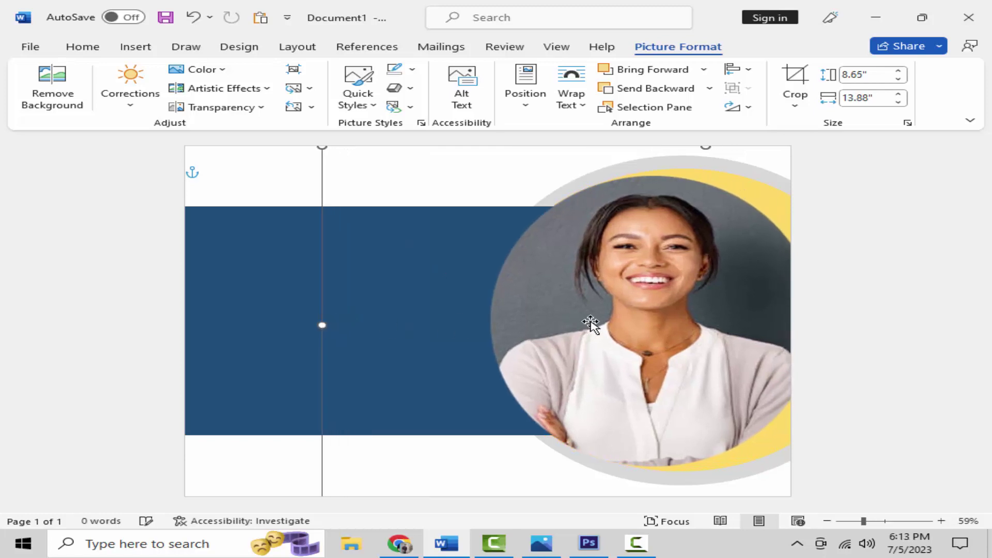
pyautogui.moveTo(589, 326)
pyautogui.mouseDown()
pyautogui.moveTo(626, 322)
pyautogui.moveTo(599, 324)
pyautogui.mouseUp()
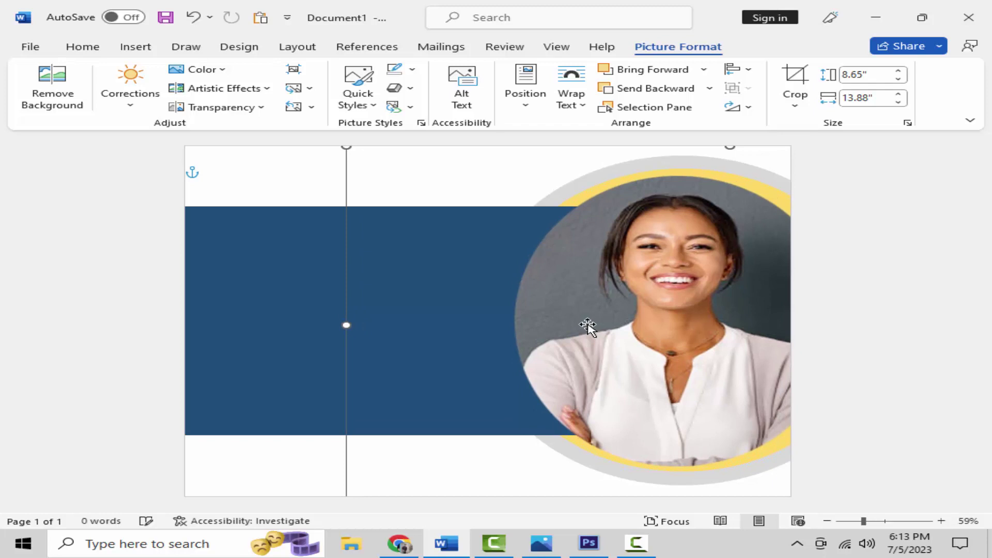
pyautogui.moveTo(326, 323); pyautogui.dragTo(316, 326)
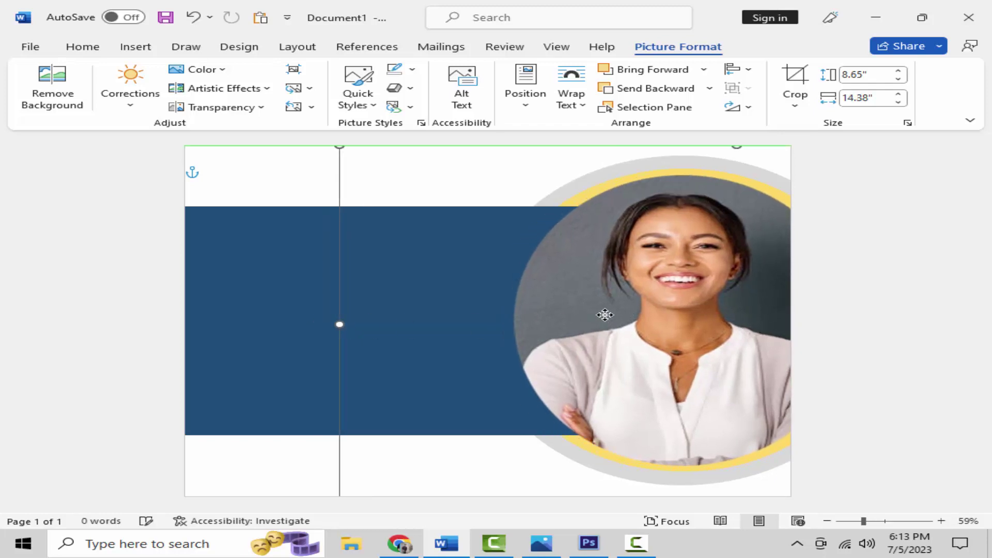
pyautogui.moveTo(605, 314); pyautogui.dragTo(606, 313)
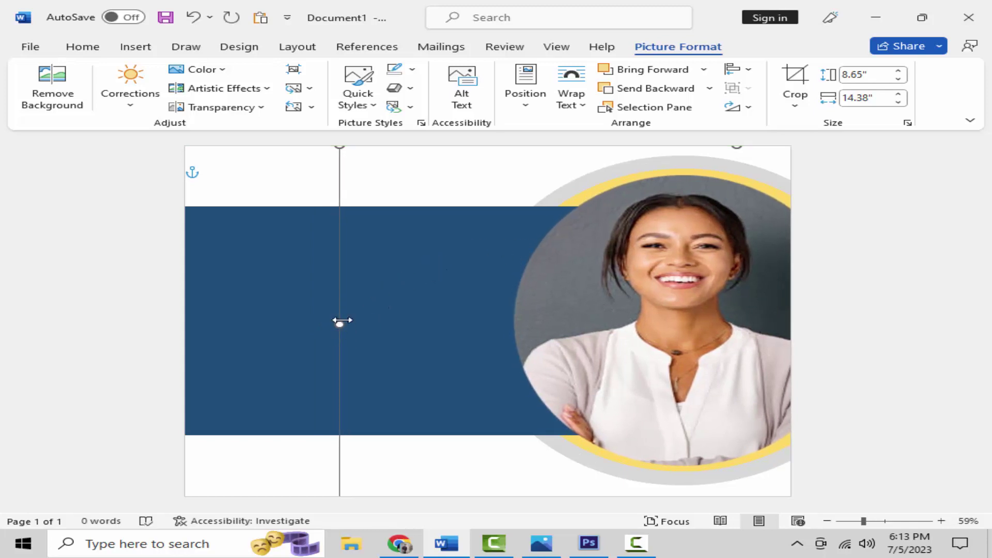
pyautogui.moveTo(326, 321); pyautogui.dragTo(317, 324)
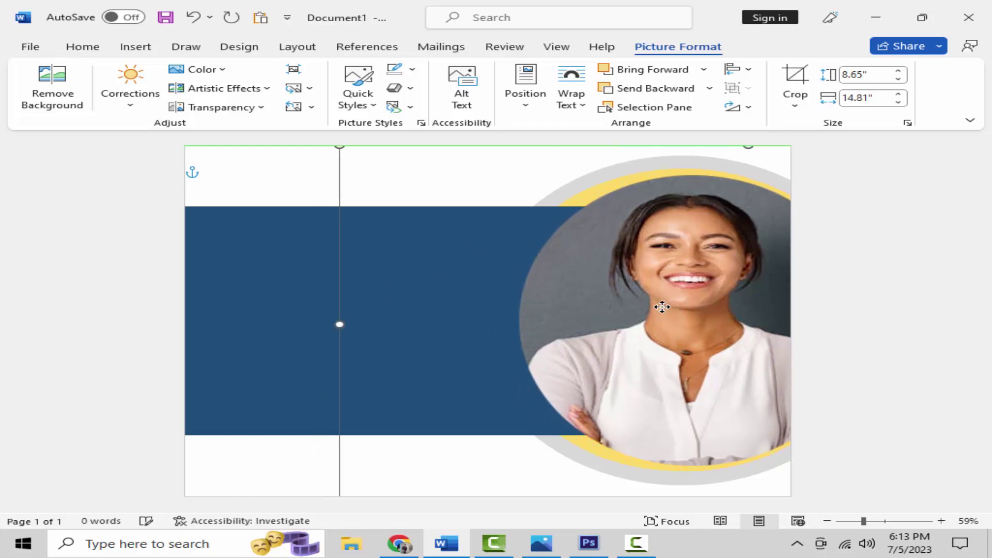
pyautogui.moveTo(597, 296); pyautogui.dragTo(542, 241)
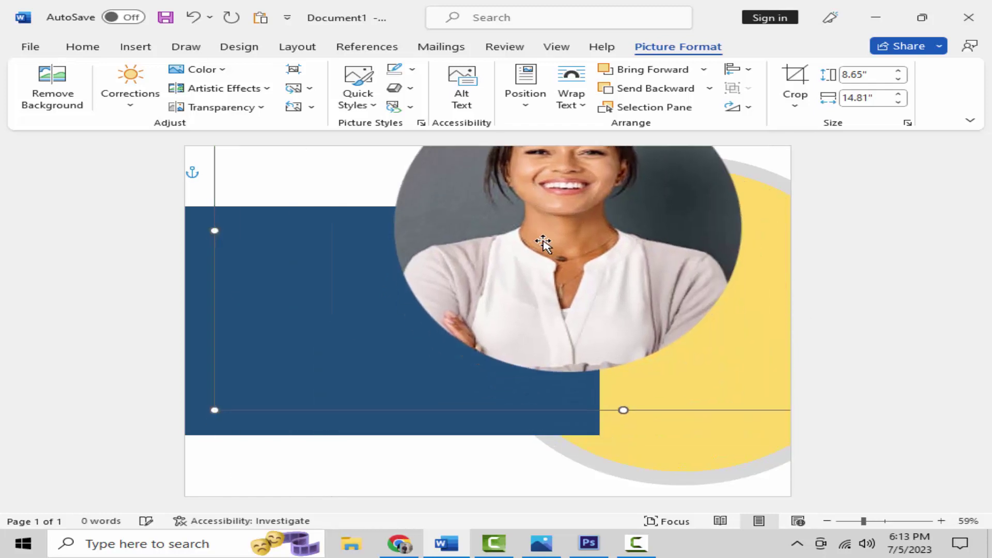
pyautogui.moveTo(620, 401)
pyautogui.mouseDown()
pyautogui.moveTo(620, 387)
pyautogui.moveTo(724, 390)
pyautogui.mouseUp()
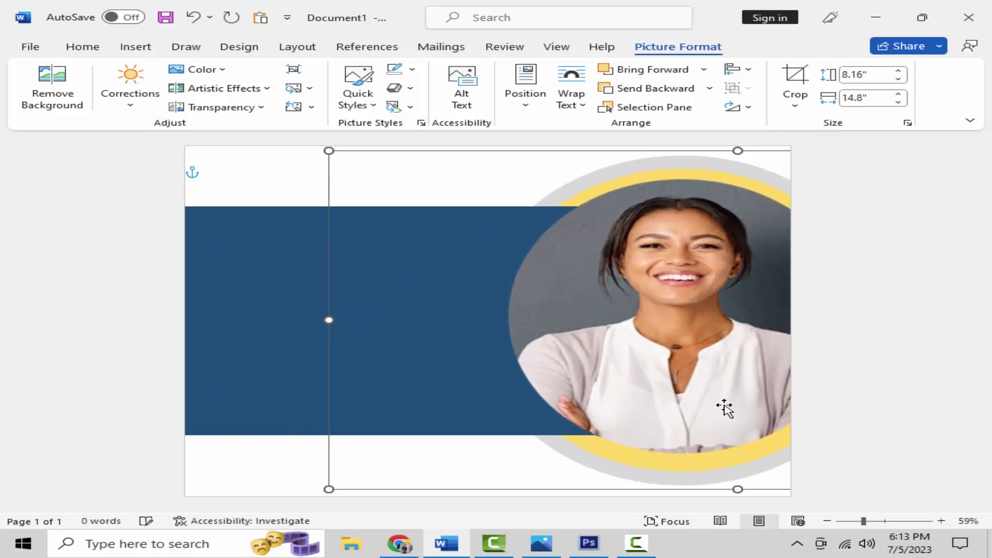
pyautogui.moveTo(724, 394); pyautogui.dragTo(724, 408)
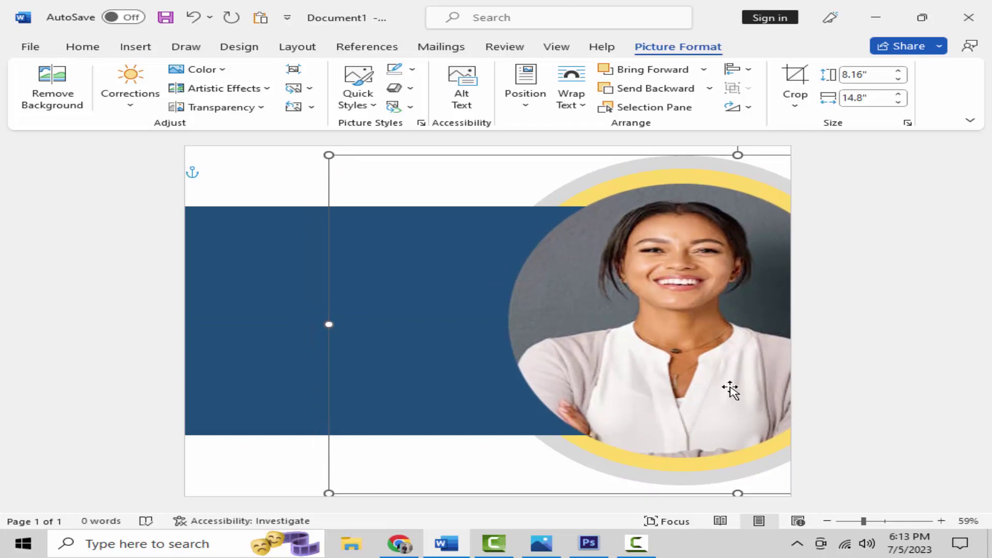
pyautogui.click(250, 316)
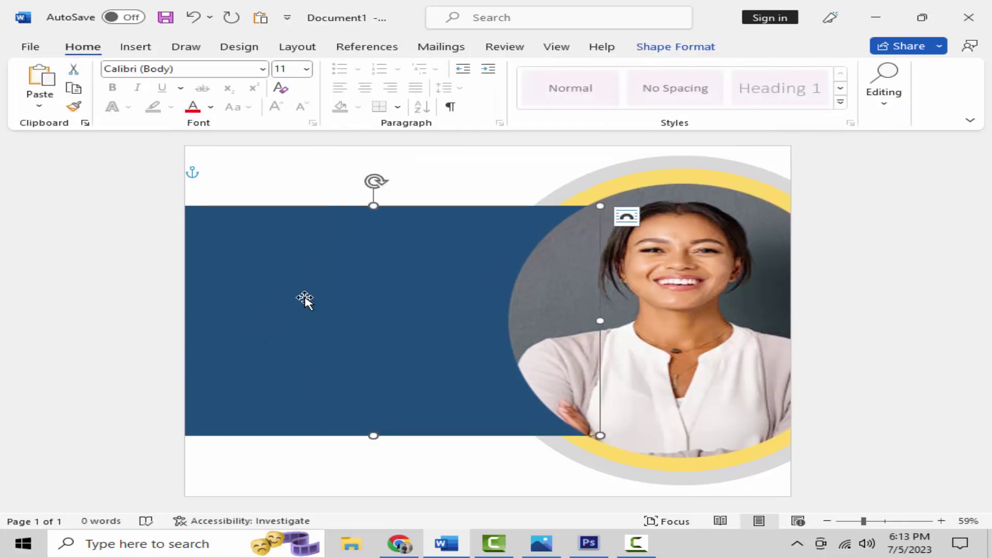
pyautogui.click(308, 185)
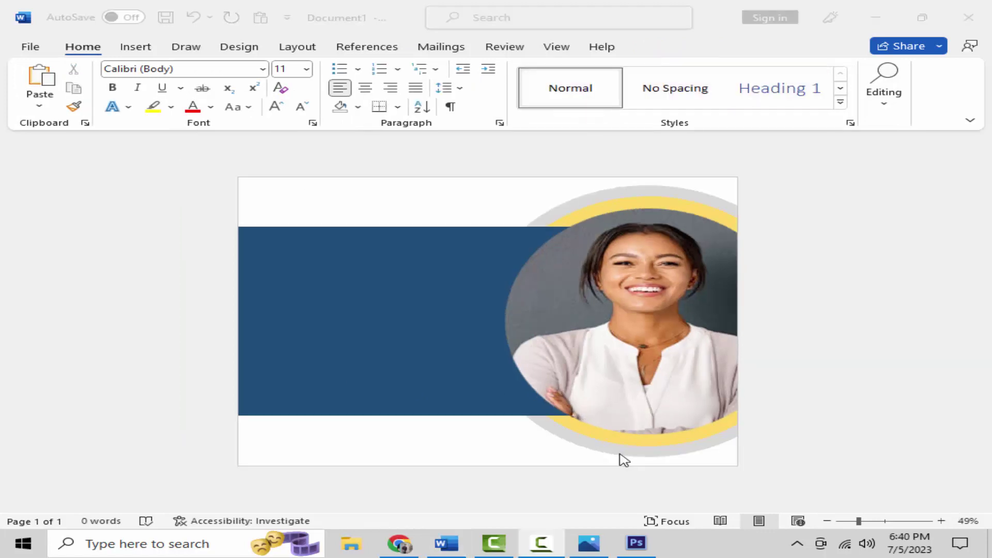
# Step: Draw a small Pentagon above the band's left end and fill it navy blue
pyautogui.click(136, 47)
pyautogui.click(215, 69)
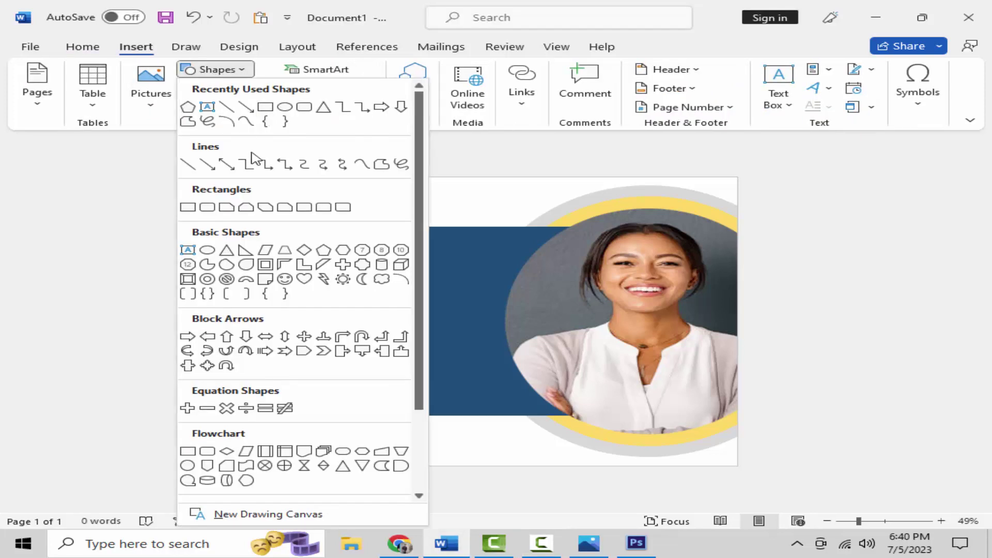
pyautogui.click(191, 108)
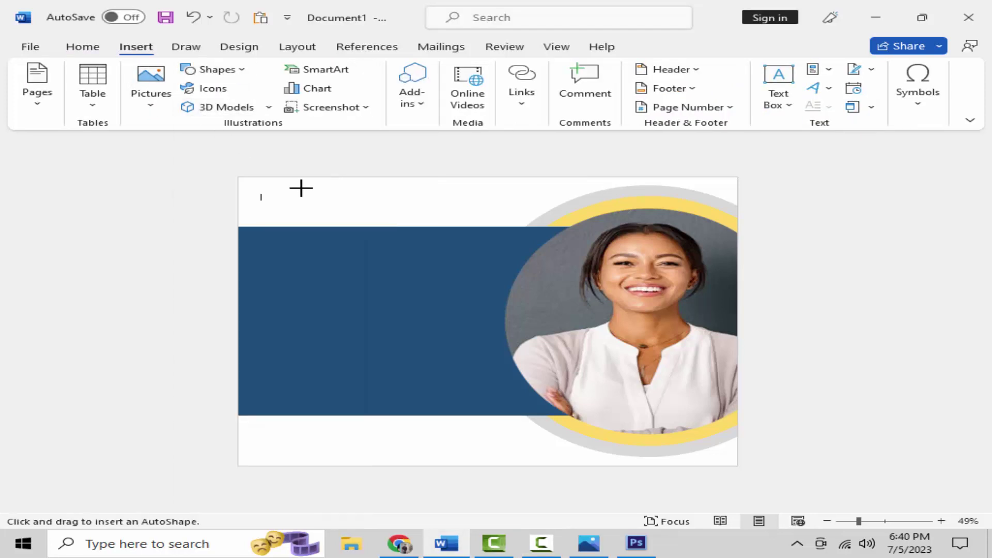
pyautogui.keyDown('ctrl'); pyautogui.scroll(4, 294, 191); pyautogui.keyUp('ctrl')
pyautogui.keyDown('ctrl'); pyautogui.scroll(1, 284, 191); pyautogui.keyUp('ctrl')
pyautogui.keyDown('ctrl'); pyautogui.scroll(1, 228, 219); pyautogui.keyUp('ctrl')
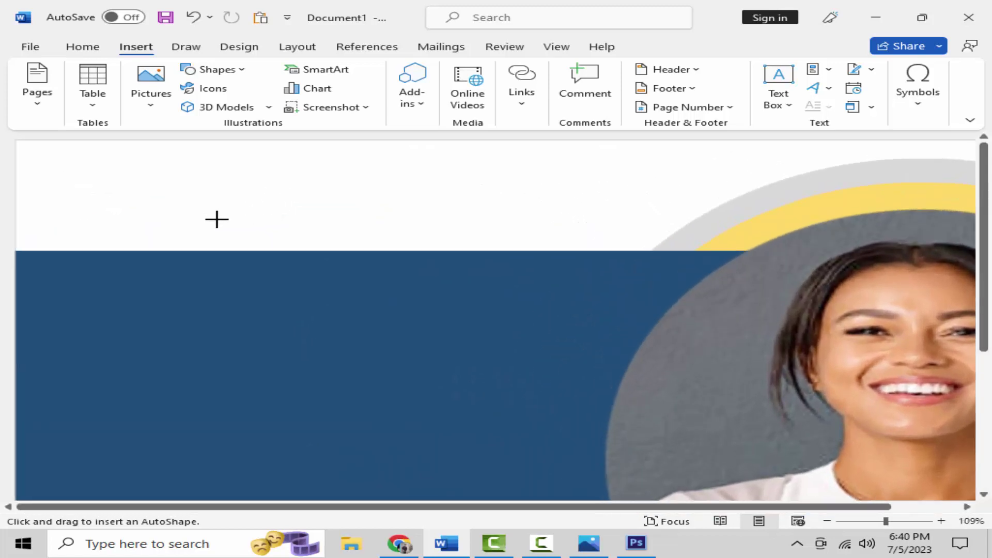
pyautogui.moveTo(91, 172); pyautogui.dragTo(138, 213)
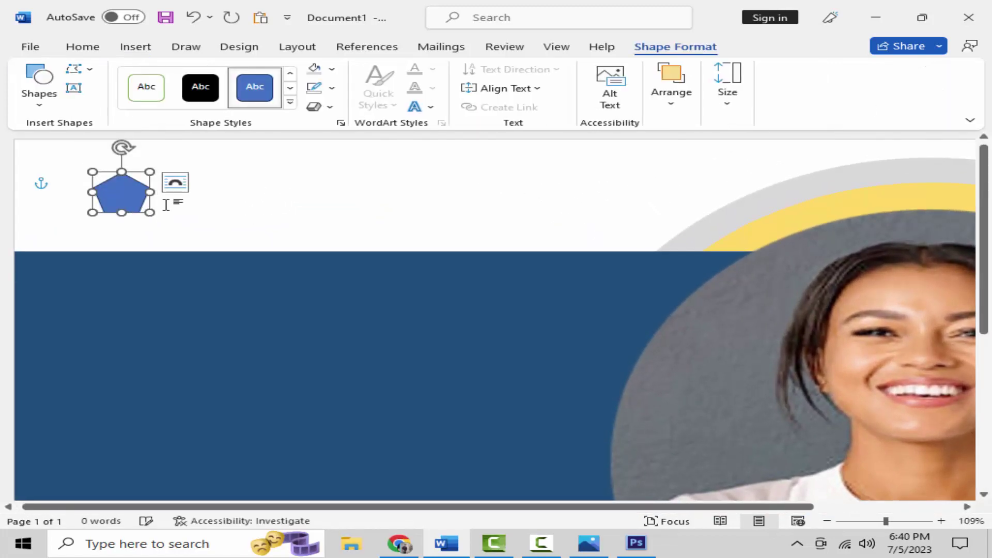
pyautogui.click(331, 68)
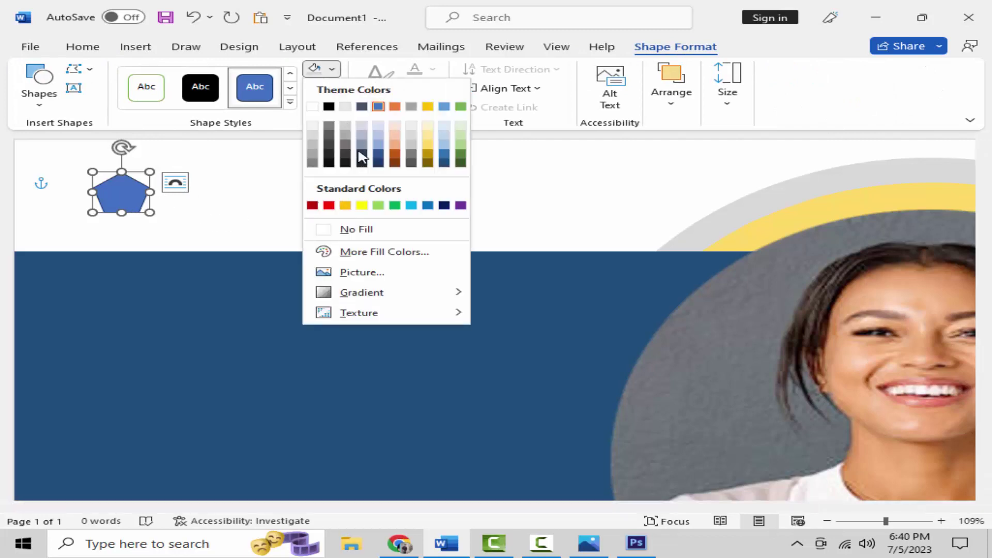
pyautogui.click(443, 162)
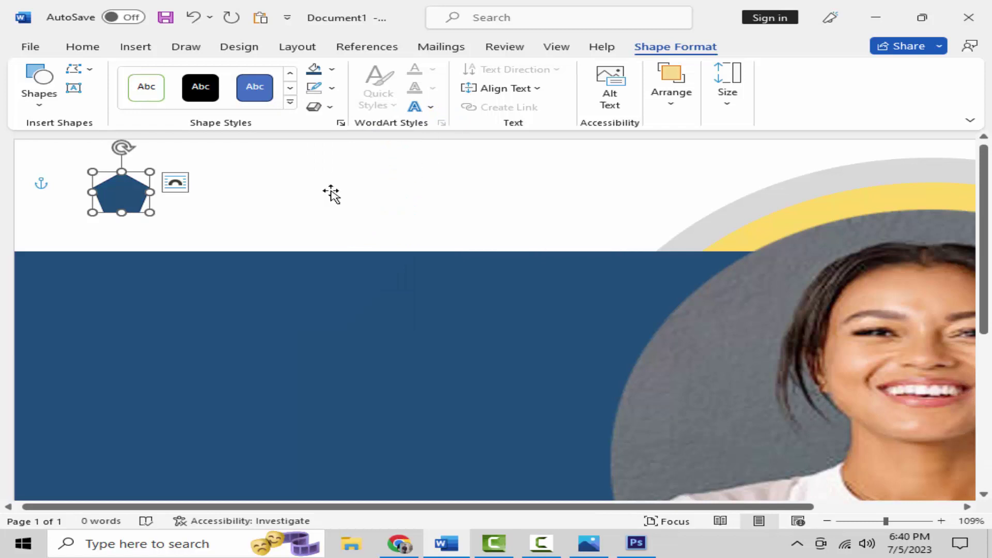
# Step: Duplicate the dark blue pentagon and place the copy just right of the original
pyautogui.rightClick(131, 204)
pyautogui.click(194, 193)
pyautogui.rightClick(198, 193)
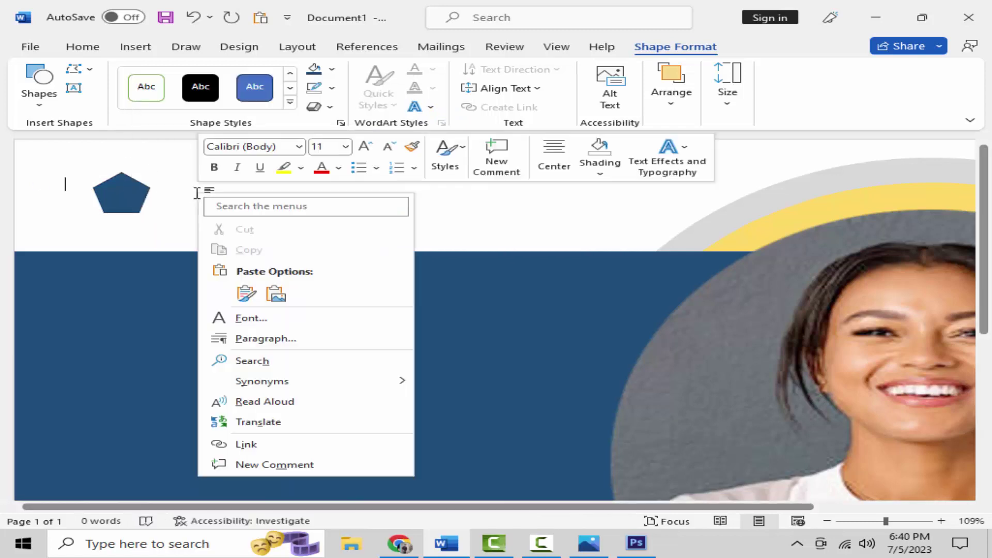
pyautogui.click(239, 289)
pyautogui.moveTo(103, 200)
pyautogui.mouseDown()
pyautogui.moveTo(209, 207)
pyautogui.moveTo(200, 193)
pyautogui.moveTo(210, 163)
pyautogui.mouseUp()
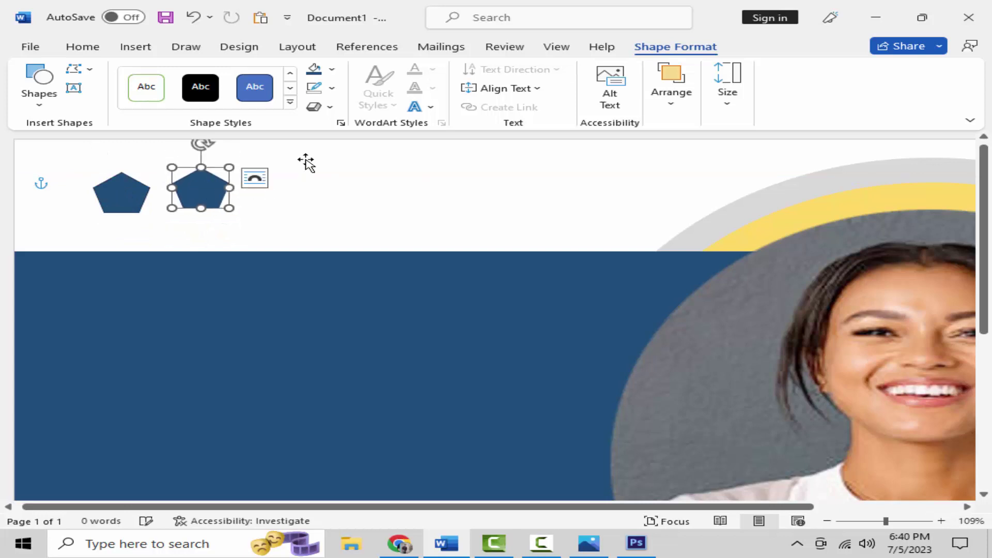
# Step: Fill the copy light gold with no outline, and drag the blue pentagon to overlap it
pyautogui.click(338, 70)
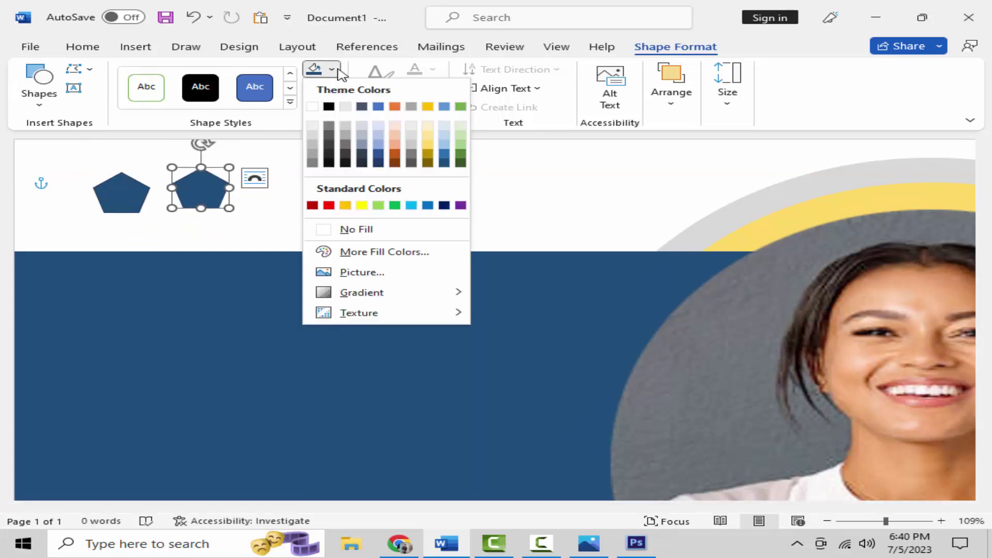
pyautogui.click(428, 143)
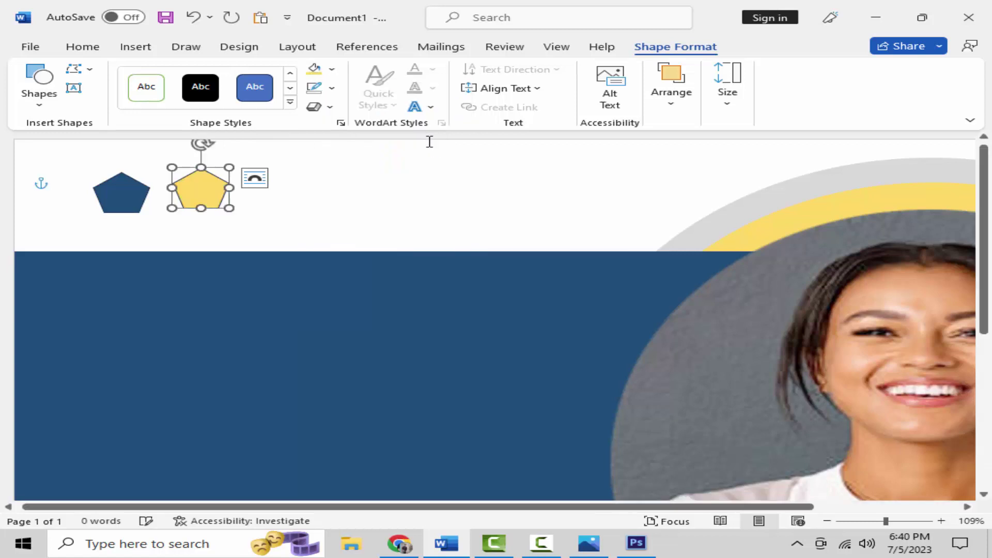
pyautogui.click(332, 88)
pyautogui.click(331, 241)
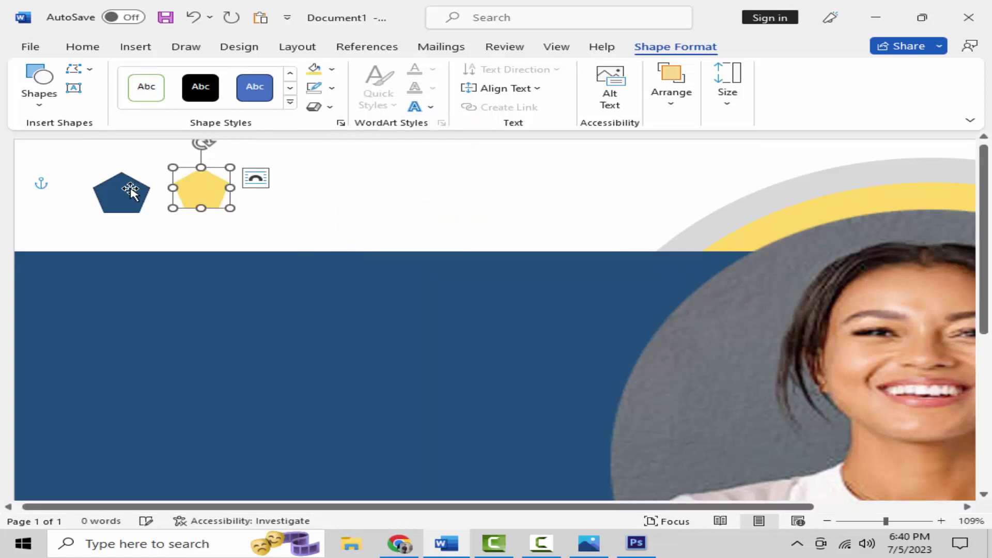
pyautogui.moveTo(130, 188); pyautogui.dragTo(195, 184)
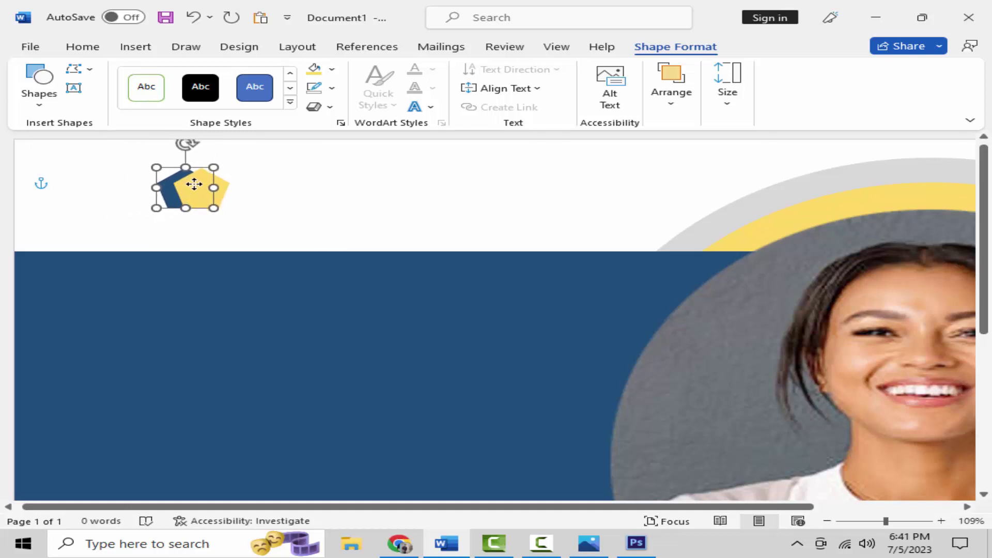
# Step: Select both pentagons and align them on their left edges
pyautogui.keyDown('shift'); pyautogui.click(206, 191); pyautogui.keyUp('shift')
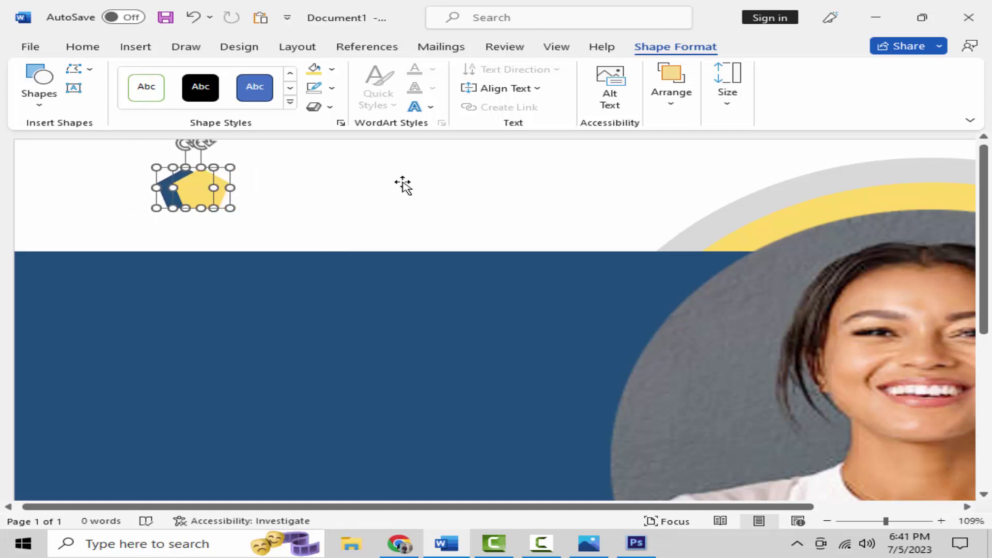
pyautogui.click(690, 101)
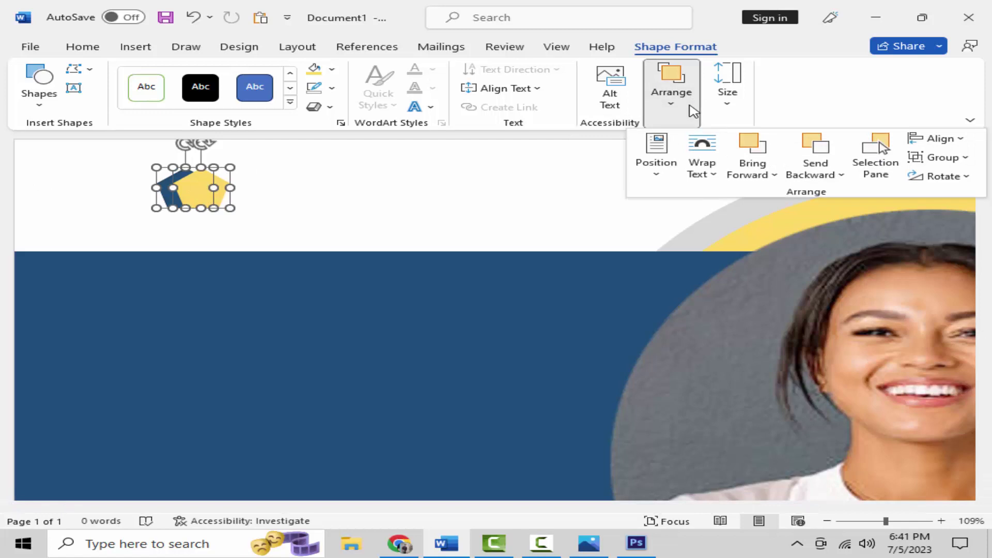
pyautogui.click(821, 176)
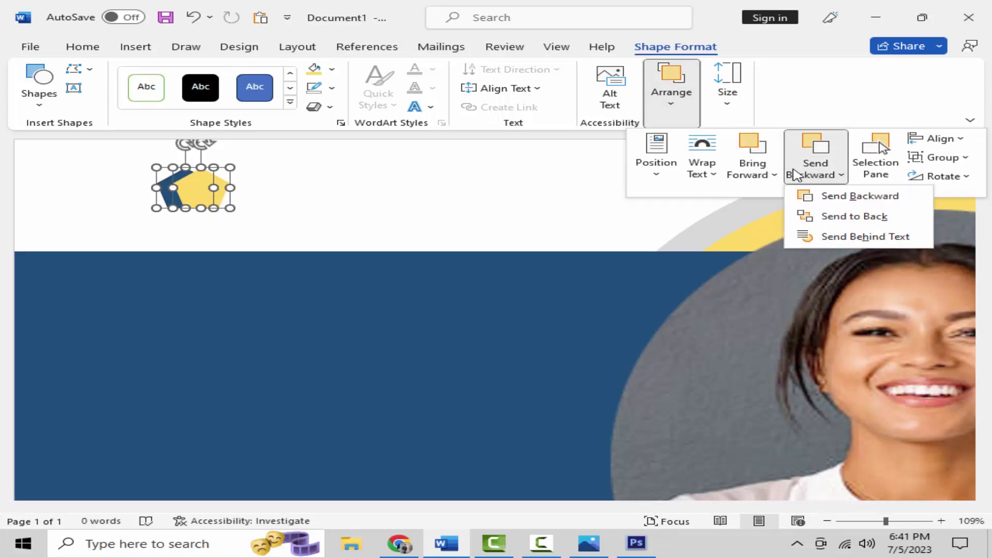
pyautogui.click(767, 176)
pyautogui.click(937, 140)
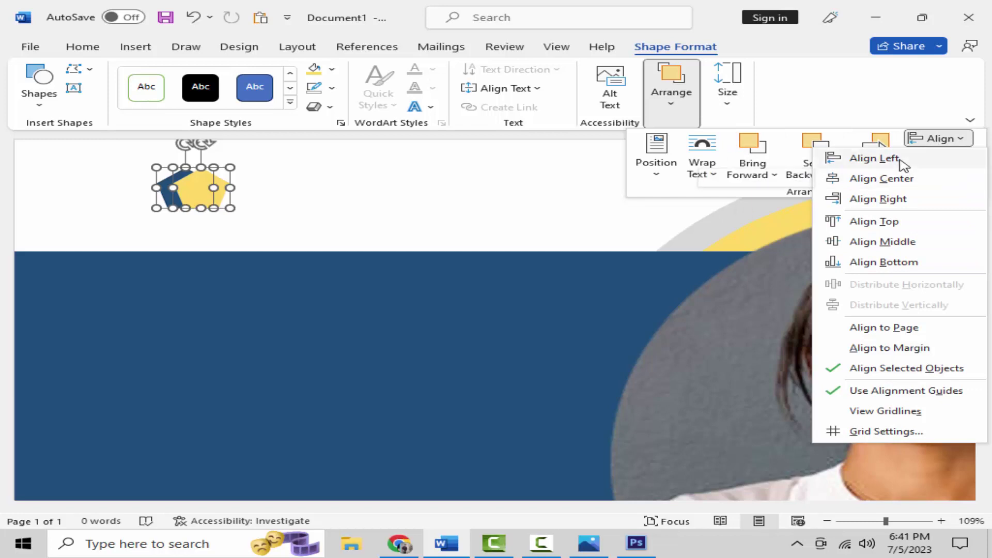
pyautogui.click(874, 158)
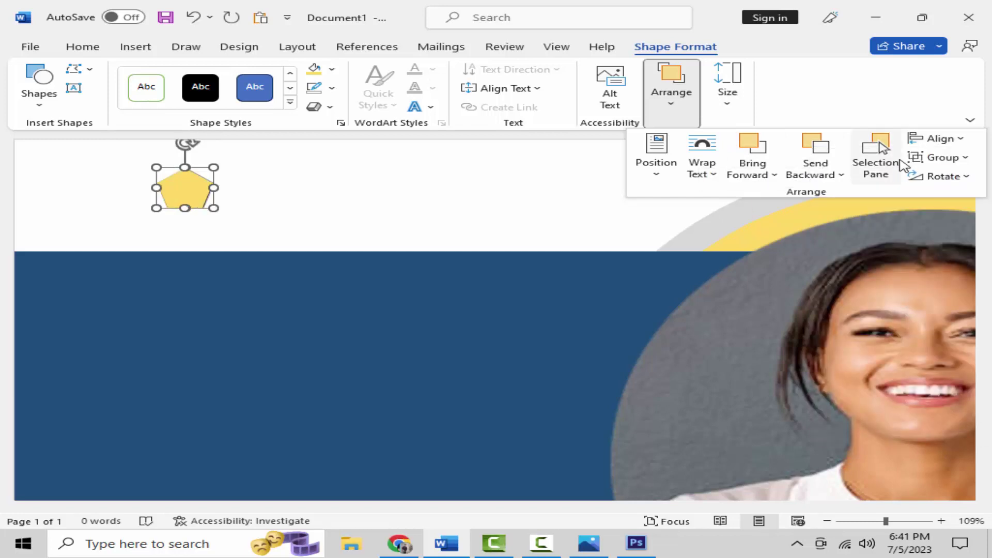
pyautogui.click(950, 139)
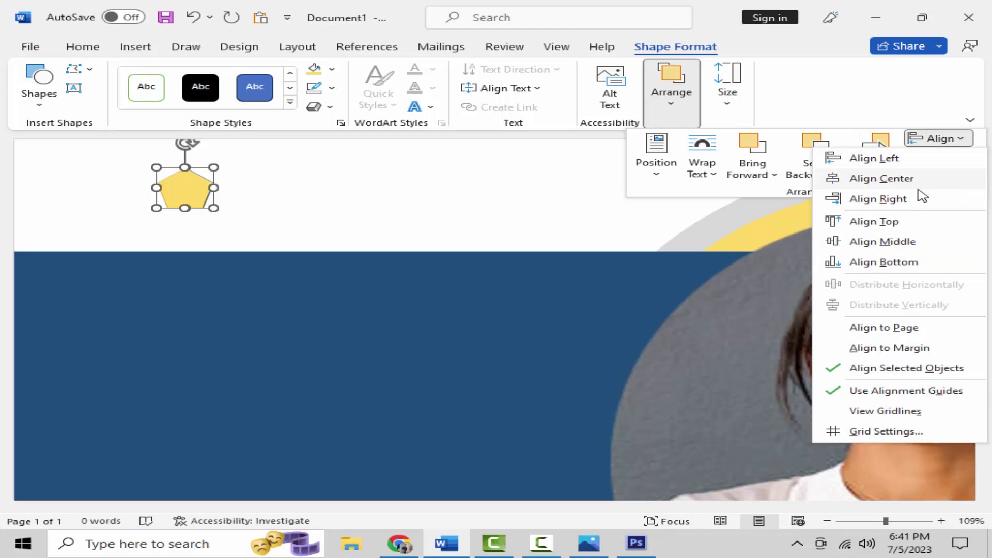
pyautogui.click(902, 226)
pyautogui.click(361, 212)
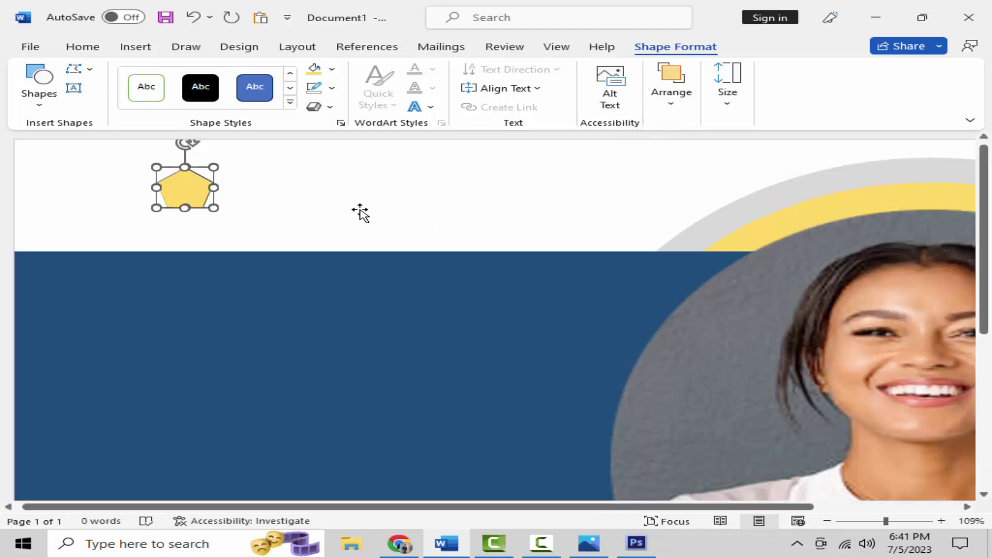
pyautogui.click(221, 201)
# Step: Nudge the gold pentagon with the arrow keys so a slim blue edge shows on its left
pyautogui.click(188, 184)
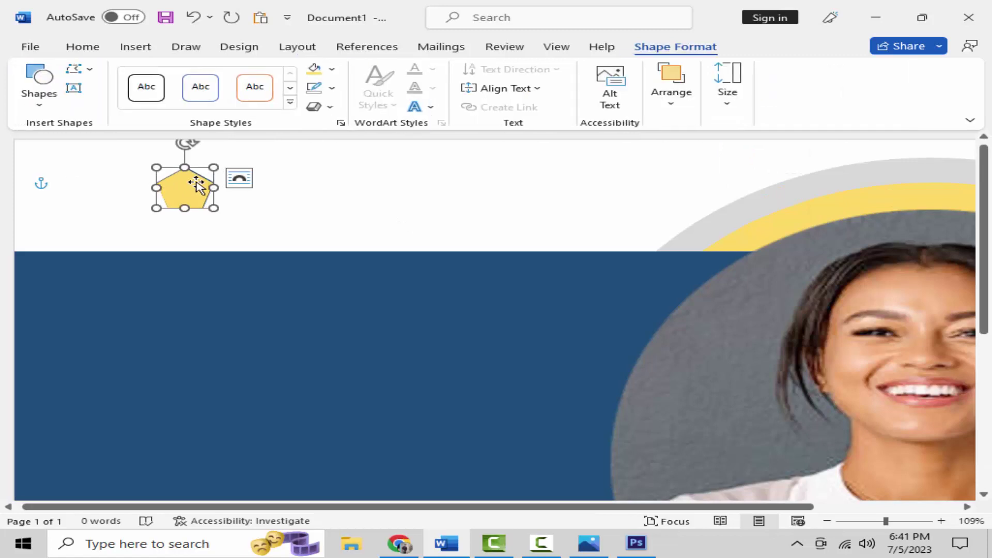
pyautogui.press('Right')
pyautogui.press('Right')
pyautogui.press('Right')
pyautogui.press('Right')
pyautogui.press('Right')
pyautogui.press('Right')
pyautogui.press('Right')
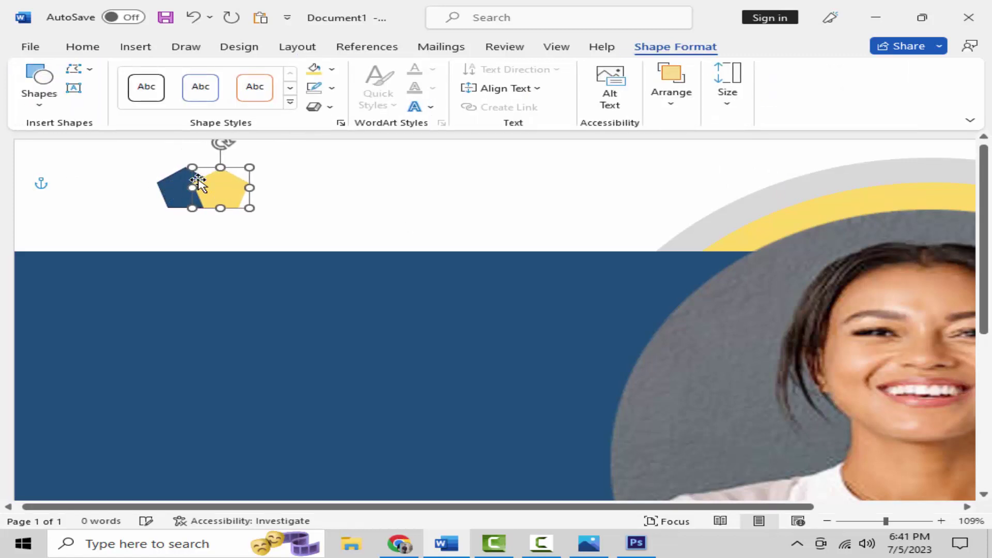
pyautogui.press('Left')
pyautogui.press('Left')
pyautogui.press('Left')
pyautogui.press('Left')
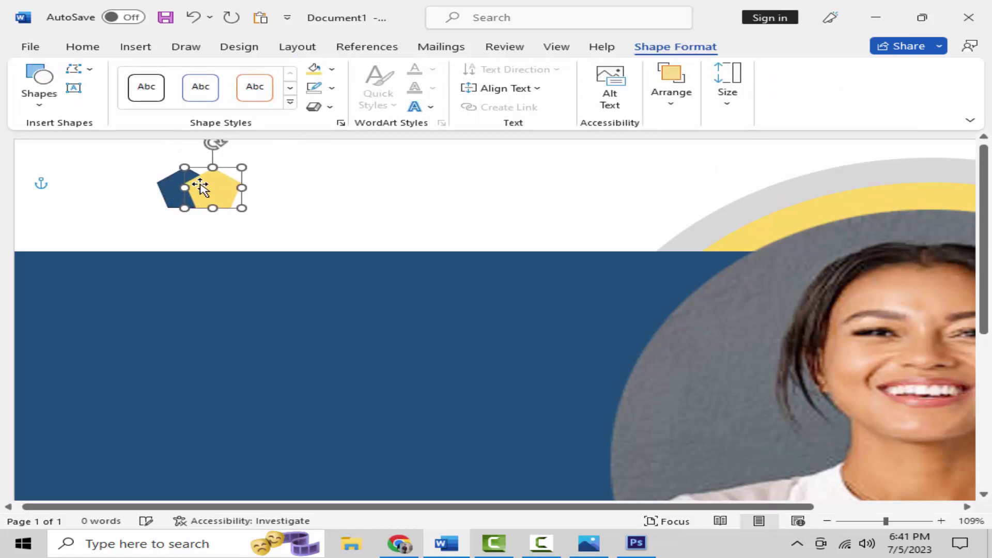
pyautogui.press('Left')
pyautogui.press('Left')
pyautogui.press('Left')
pyautogui.press('Left')
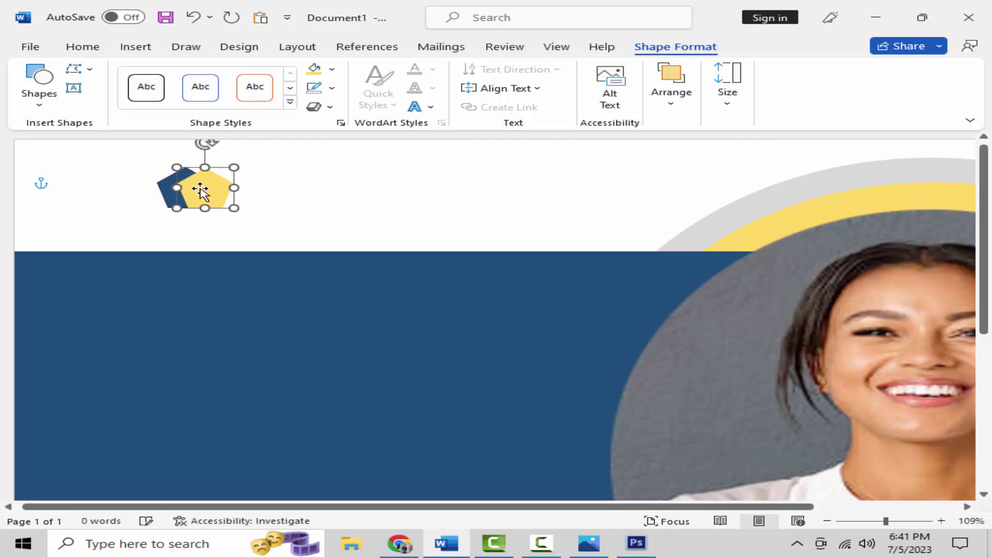
pyautogui.press('Left')
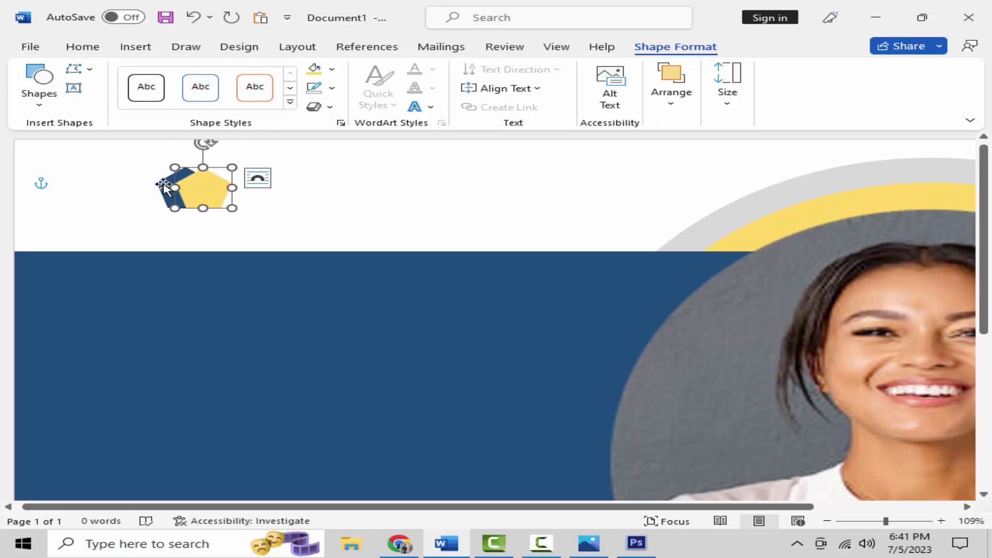
pyautogui.keyDown('shift'); pyautogui.click(163, 186); pyautogui.keyUp('shift')
# Step: Group the blue and gold pentagons into a single logo mark
pyautogui.click(659, 101)
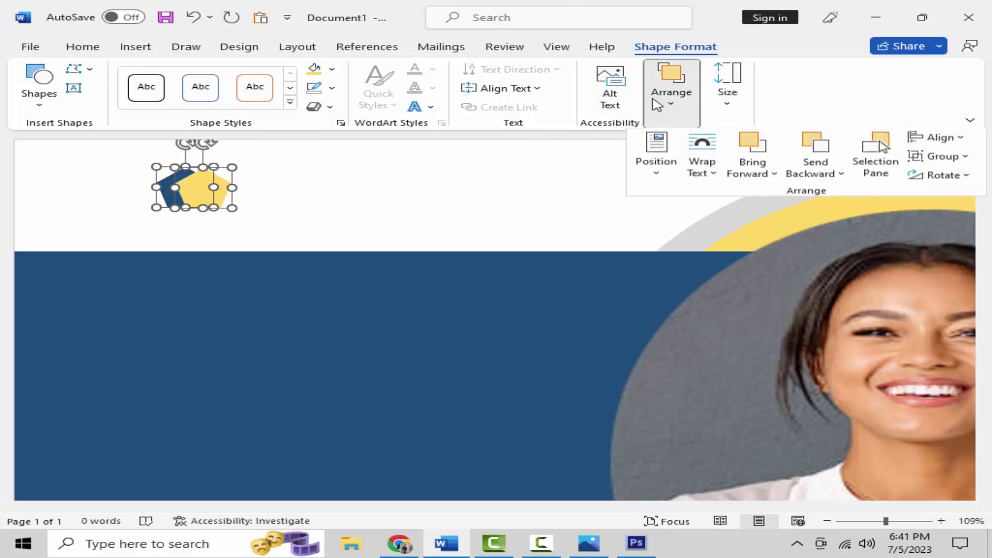
pyautogui.click(942, 157)
pyautogui.click(948, 179)
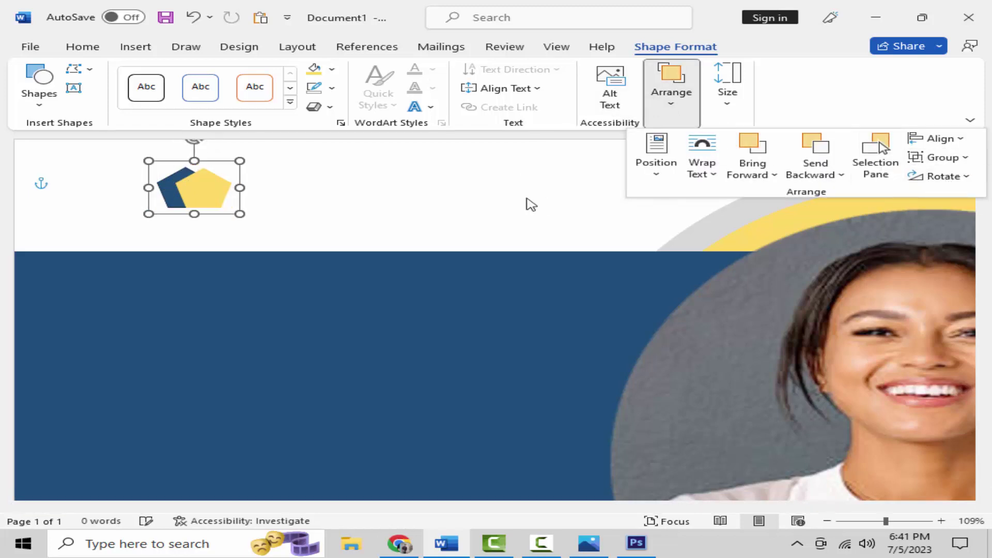
pyautogui.click(211, 197)
# Step: Shift the grouped logo toward the page's top-left corner, then open Insert > Text Box
pyautogui.moveTo(204, 193); pyautogui.dragTo(107, 195)
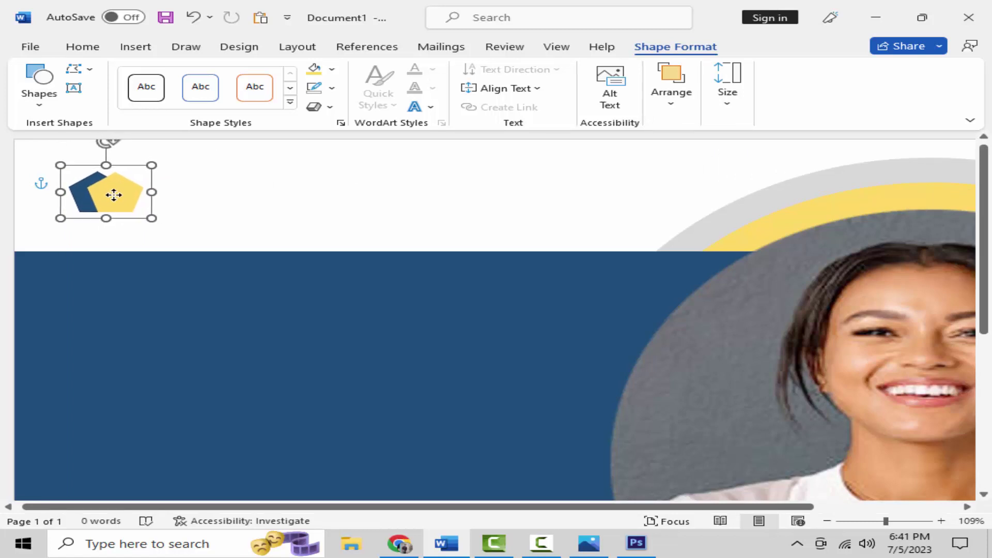
pyautogui.moveTo(107, 195); pyautogui.dragTo(137, 191)
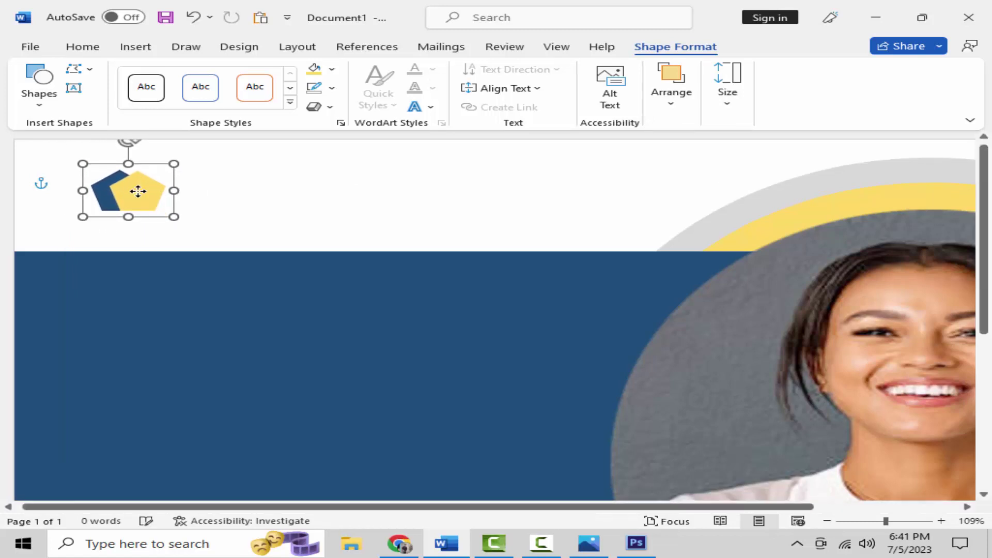
pyautogui.click(142, 52)
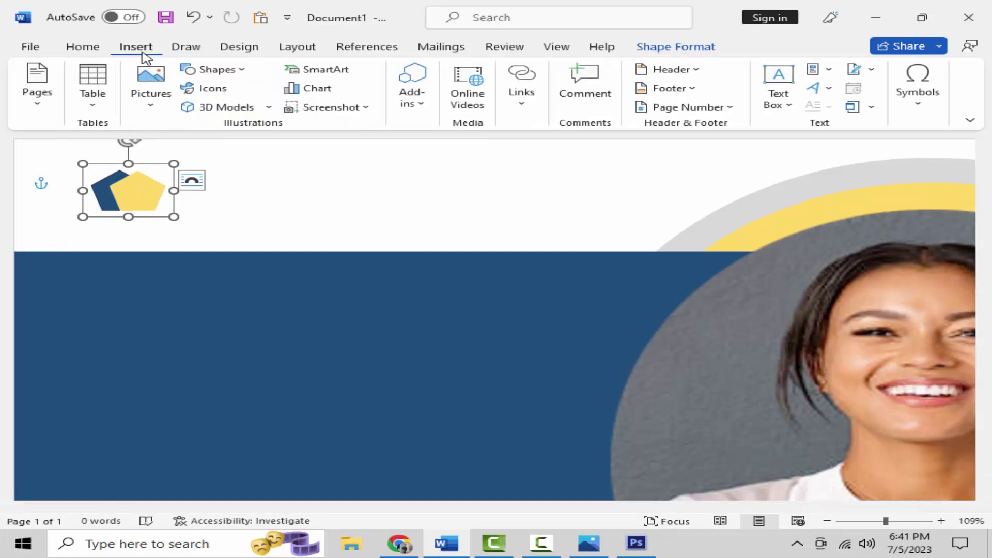
pyautogui.click(776, 97)
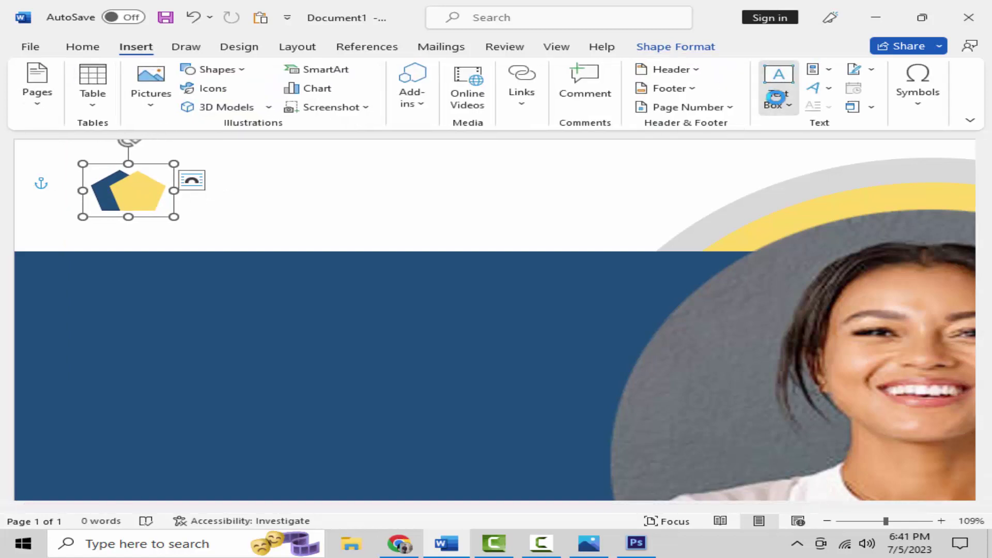
# Step: Insert a simple text box reading LOGO HERE in bold 18 pt beside the pentagon logo
pyautogui.click(558, 180)
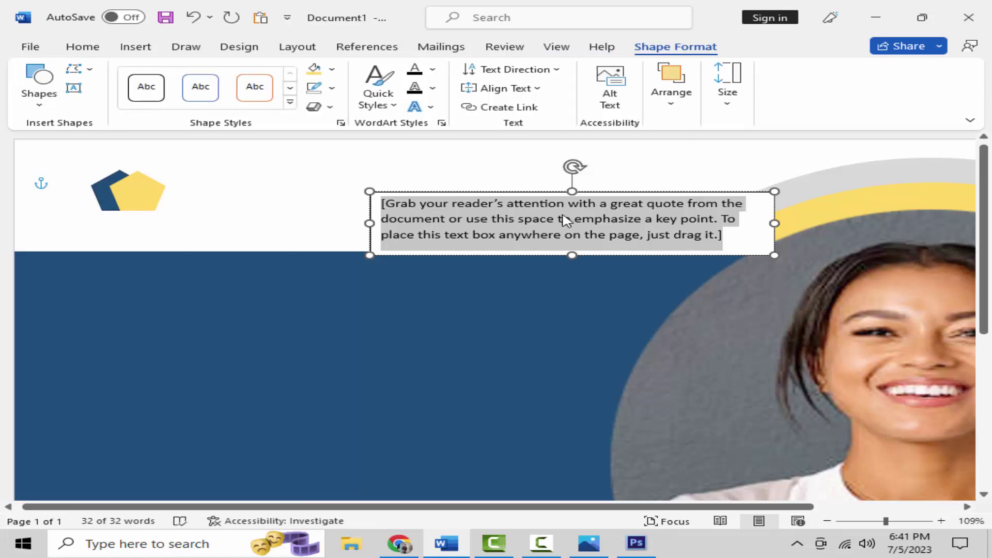
pyautogui.click(90, 47)
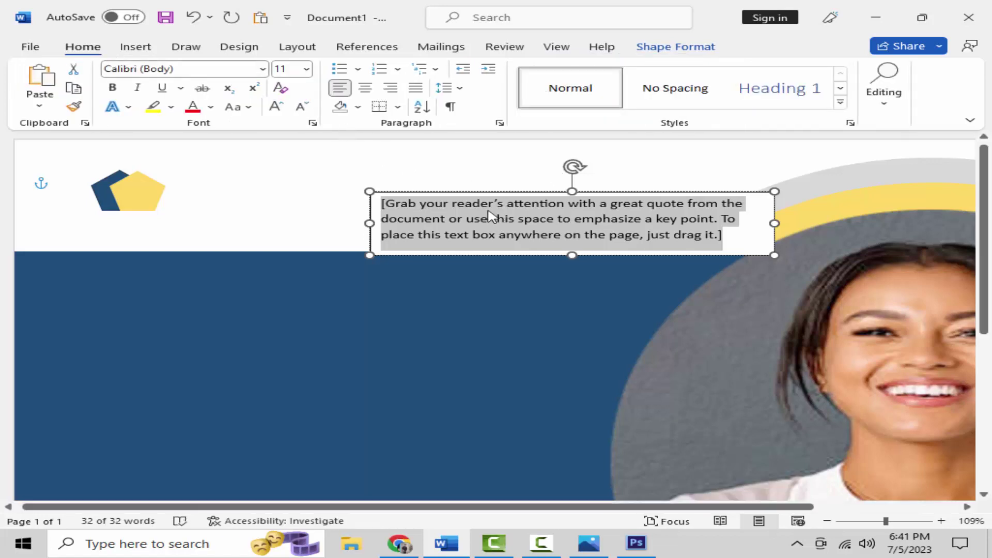
pyautogui.write('LOGO')
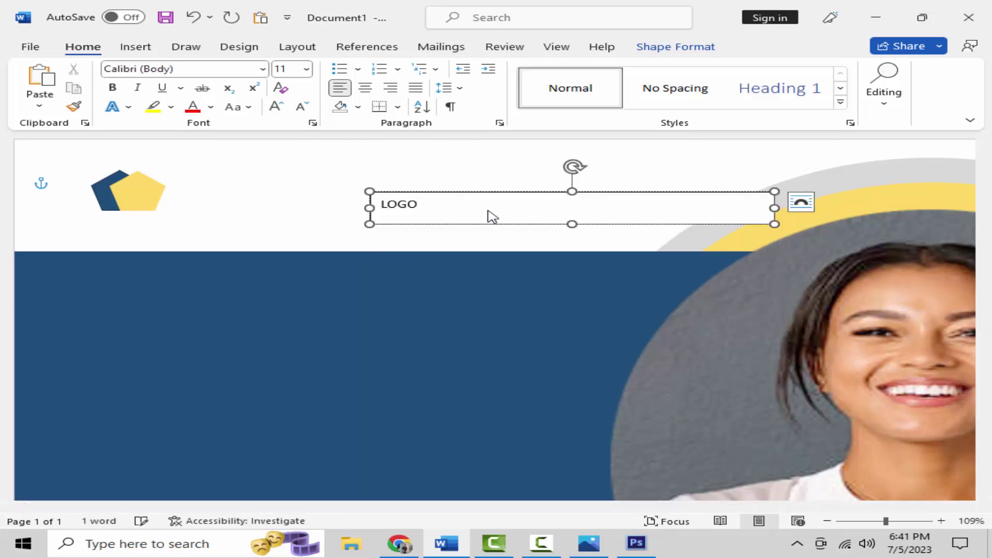
pyautogui.write(' HERE')
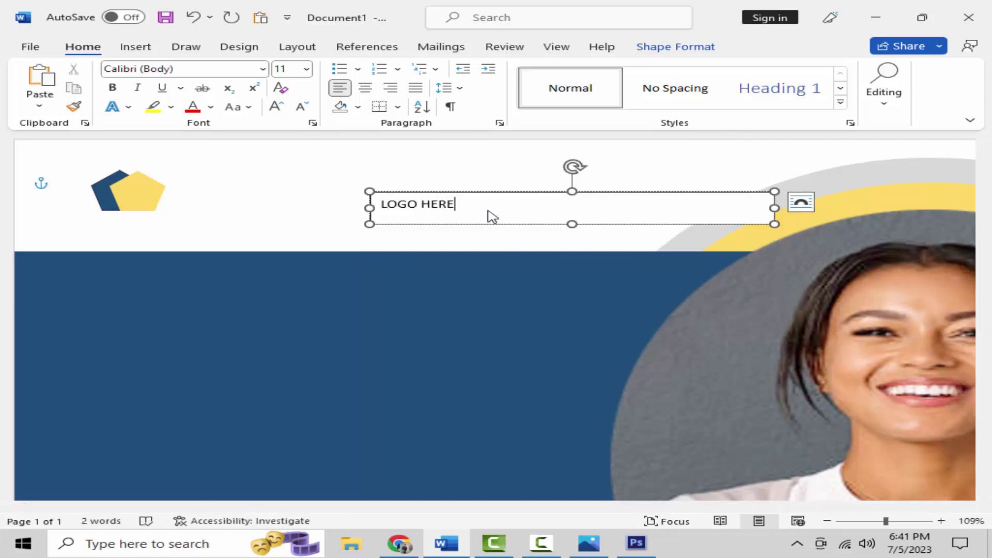
pyautogui.moveTo(455, 207); pyautogui.dragTo(339, 207)
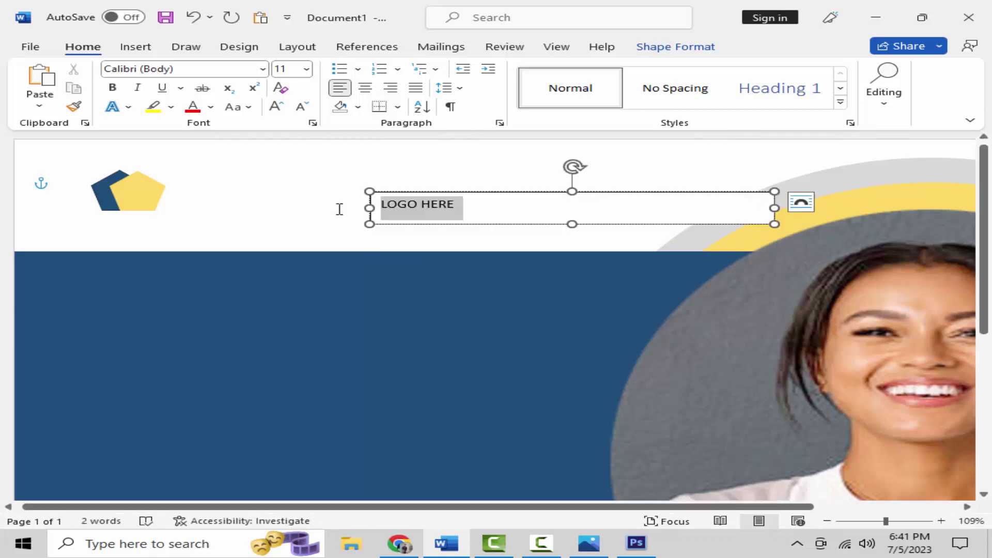
pyautogui.click(113, 93)
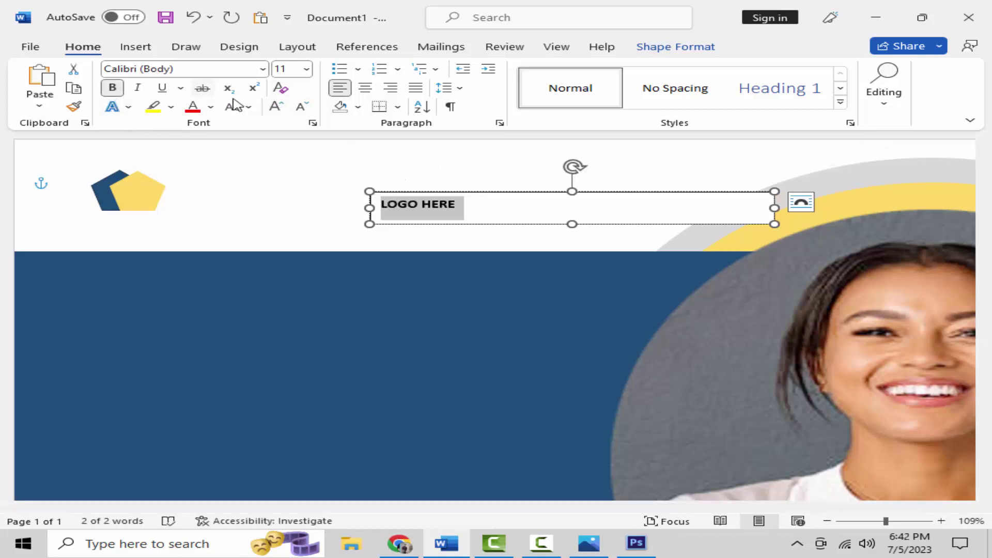
pyautogui.click(275, 107)
pyautogui.click(276, 107)
pyautogui.click(276, 107)
pyautogui.click(276, 107)
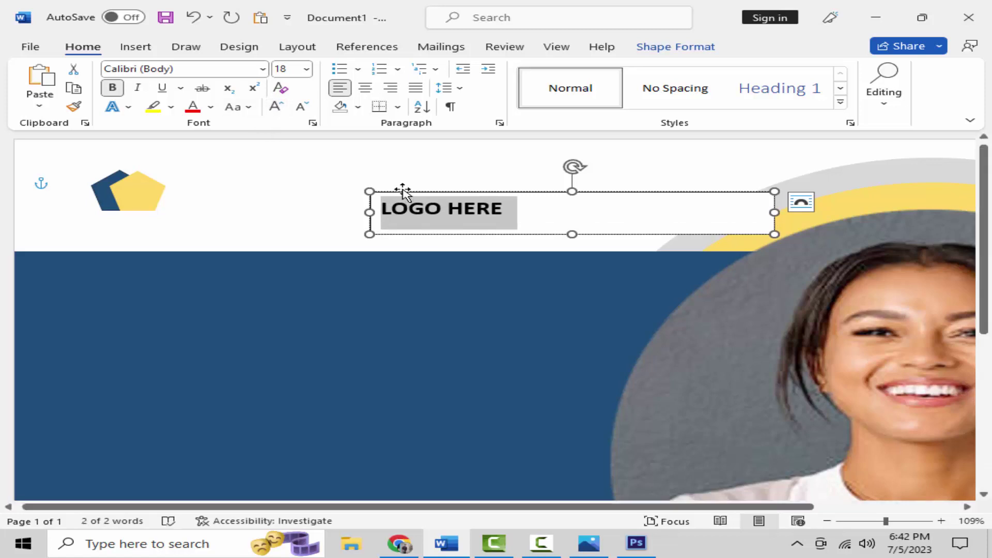
pyautogui.moveTo(404, 190); pyautogui.dragTo(205, 160)
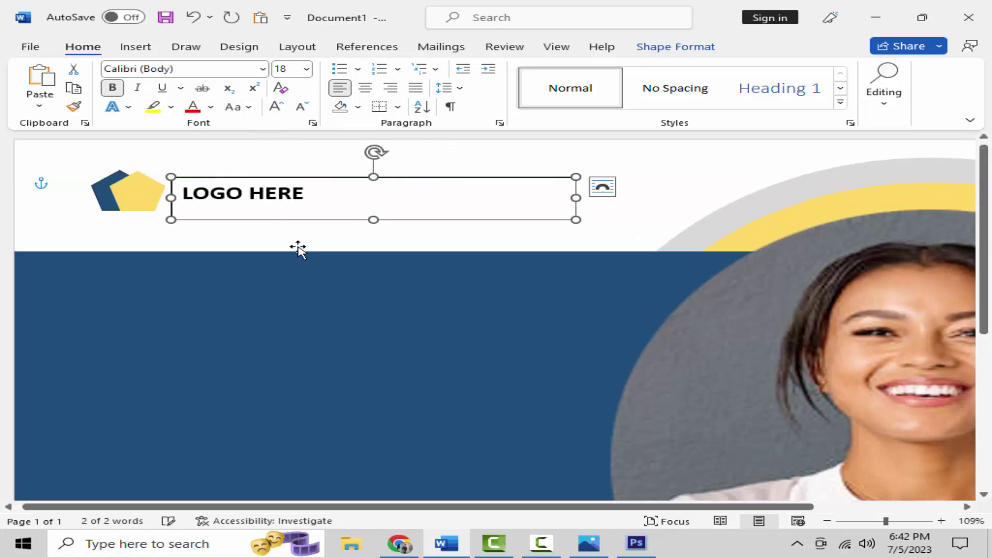
pyautogui.doubleClick(257, 193)
pyautogui.tripleClick(258, 195)
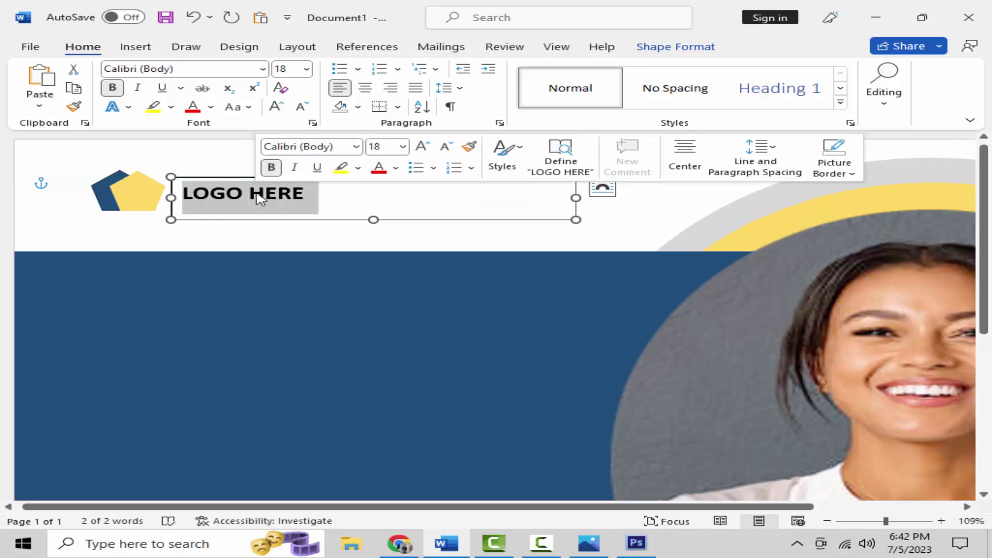
# Step: Colour LOGO HERE dark blue and start a new line beneath it for Details
pyautogui.click(210, 107)
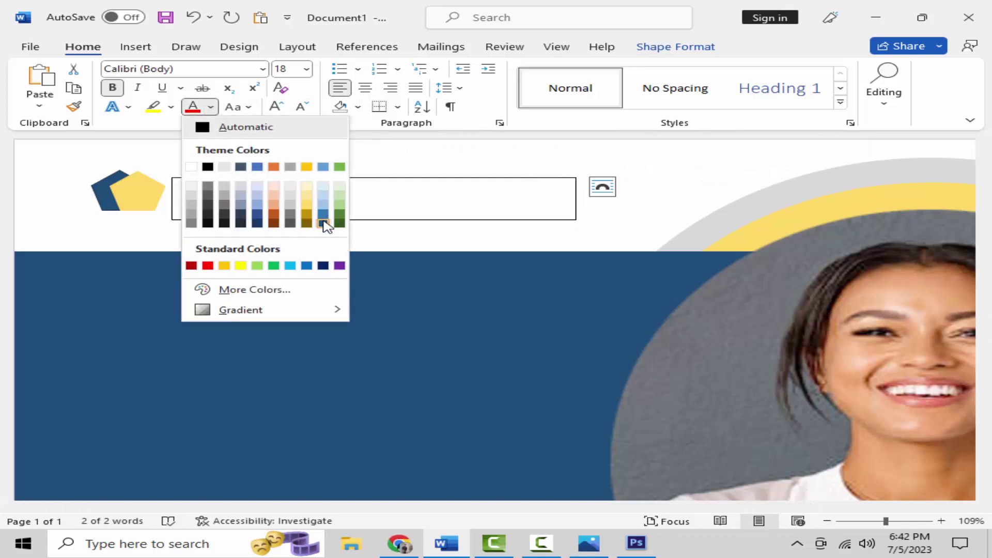
pyautogui.click(324, 224)
pyautogui.click(323, 197)
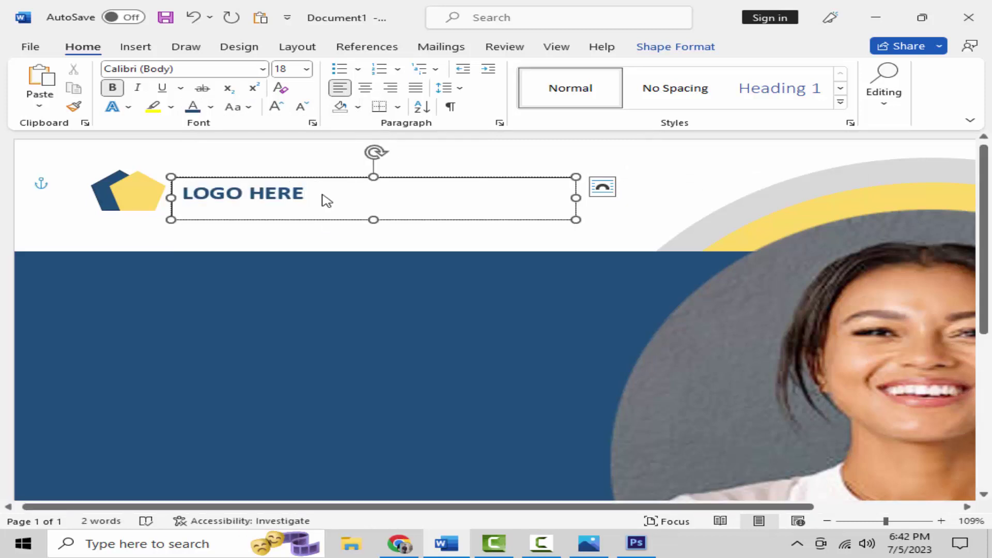
pyautogui.press('Return')
pyautogui.write('Details')
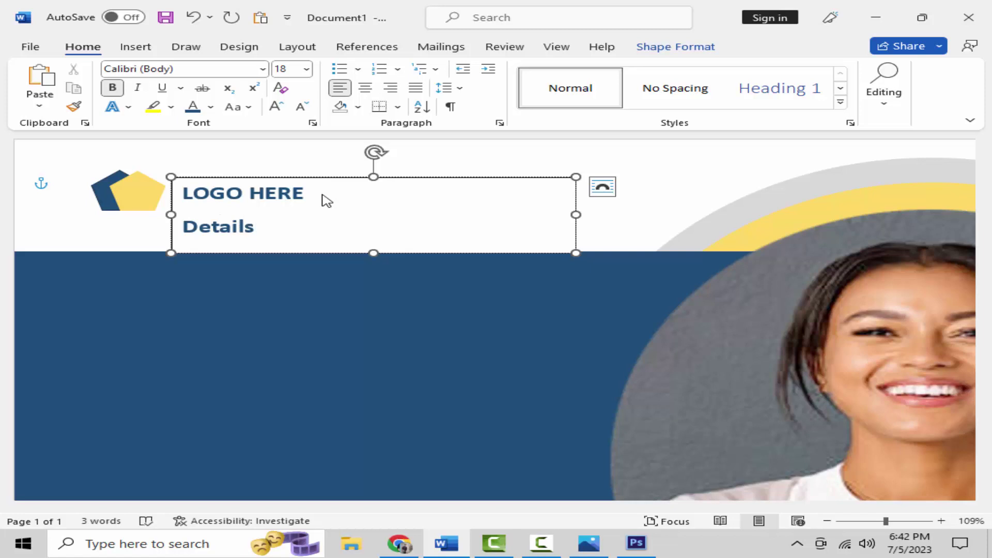
# Step: Make the Details line 16 pt and black
pyautogui.click(268, 220)
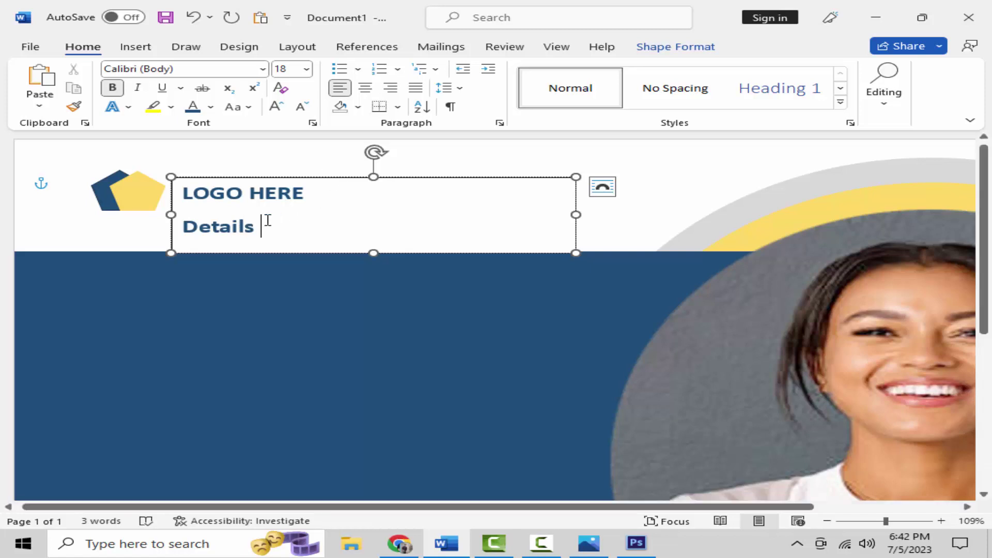
pyautogui.doubleClick(212, 226)
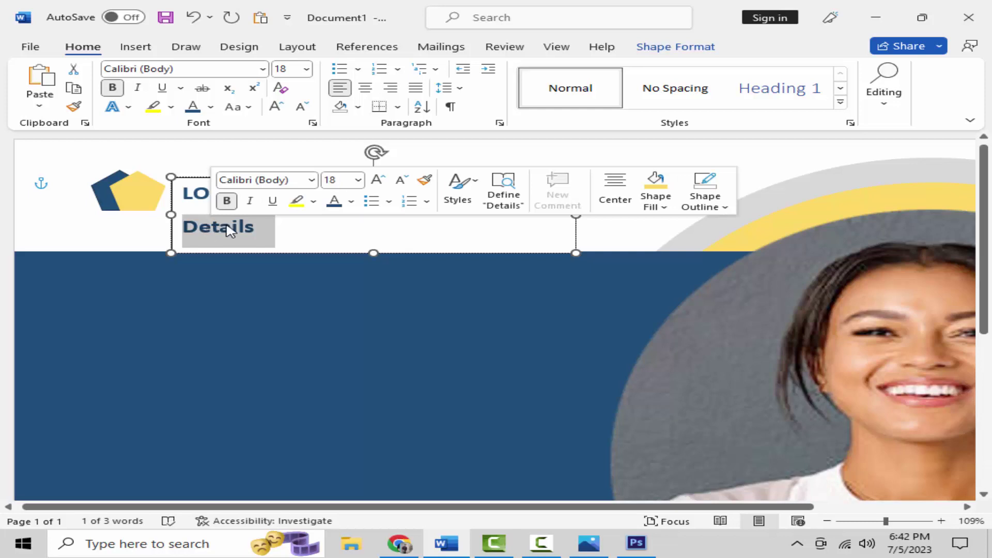
pyautogui.click(304, 107)
pyautogui.click(211, 107)
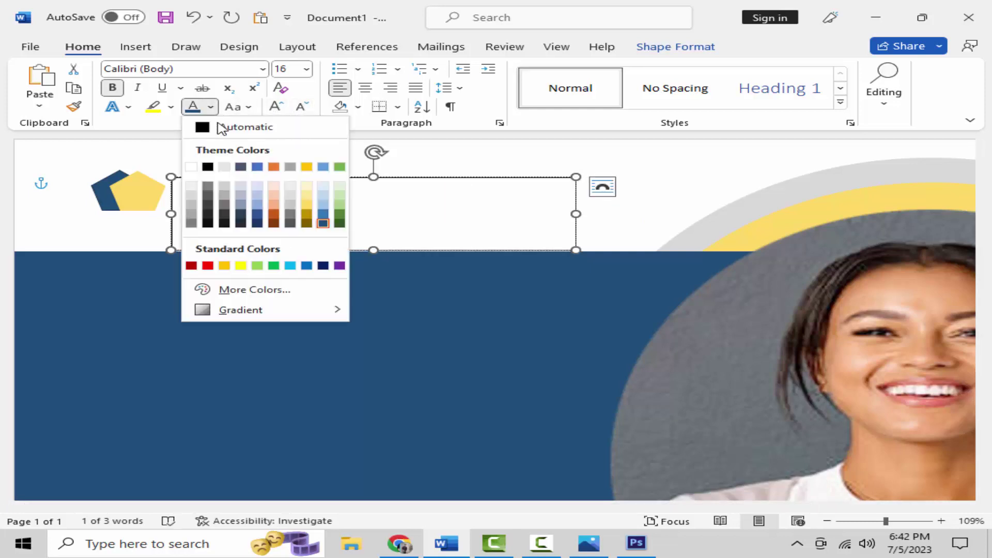
pyautogui.click(308, 208)
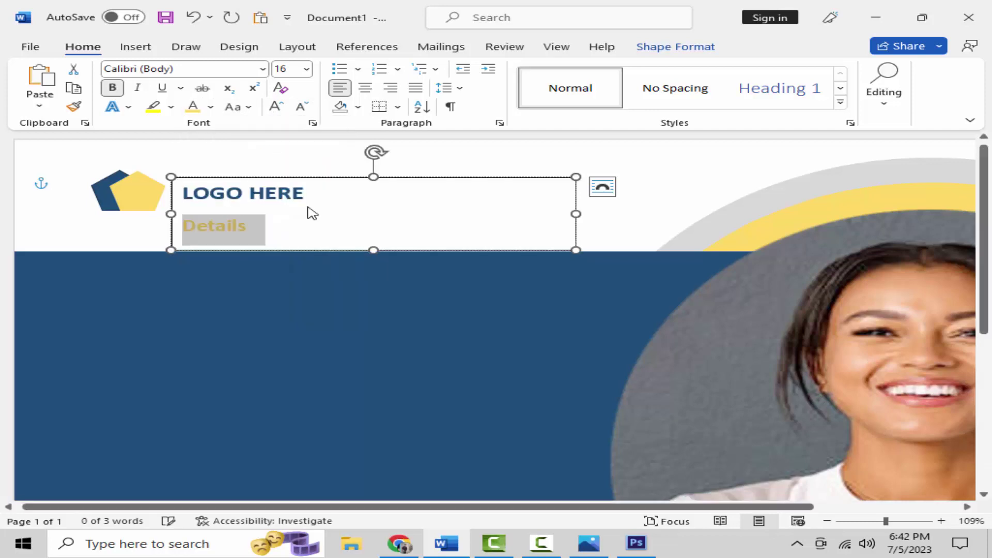
pyautogui.click(246, 233)
pyautogui.doubleClick(230, 228)
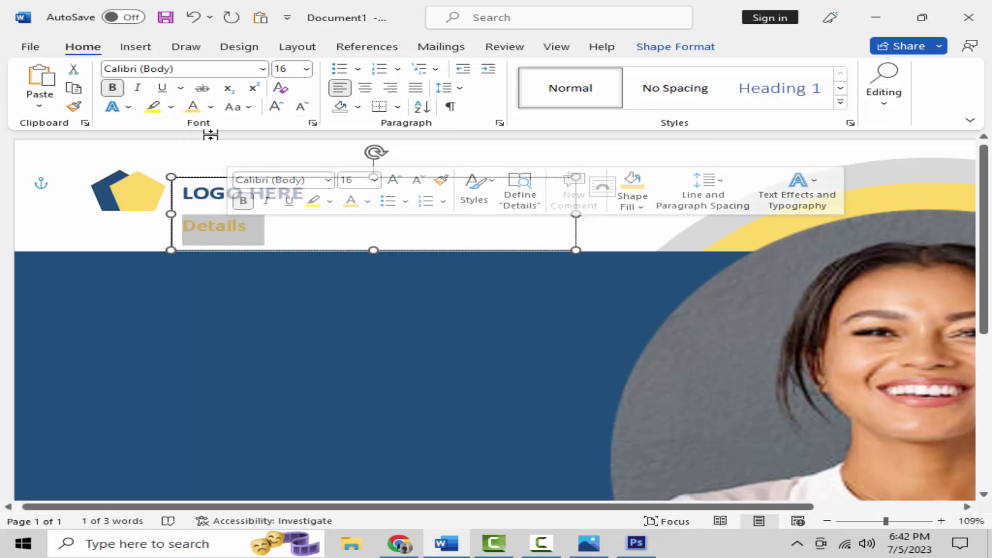
pyautogui.click(210, 107)
pyautogui.click(209, 167)
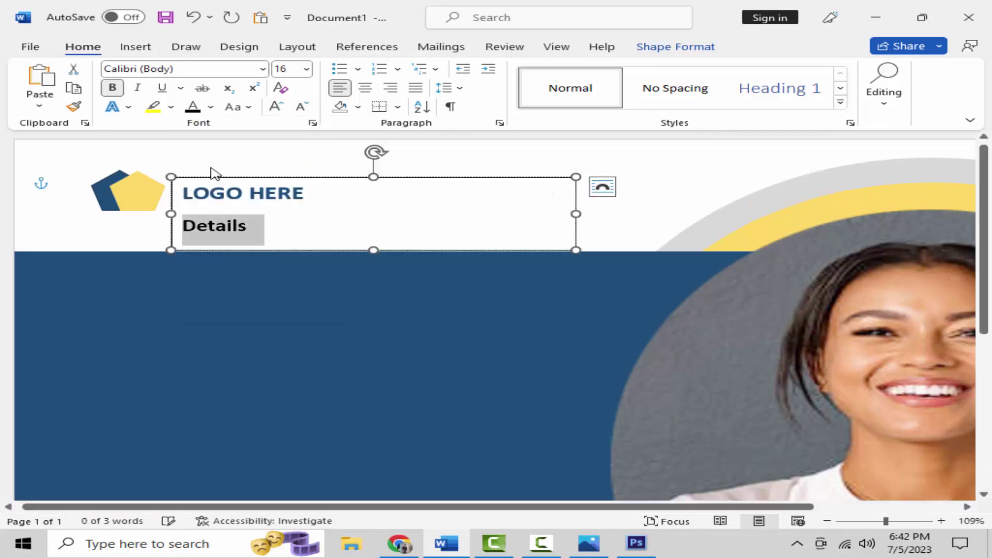
# Step: Remove the space after the paragraphs and narrow the text box to fit both lines
pyautogui.moveTo(283, 226); pyautogui.dragTo(179, 195)
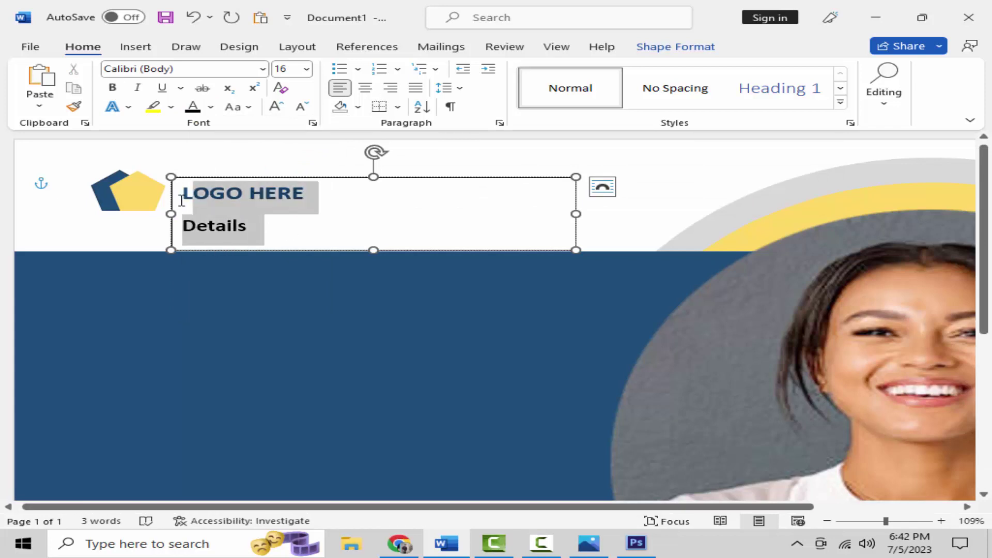
pyautogui.click(458, 89)
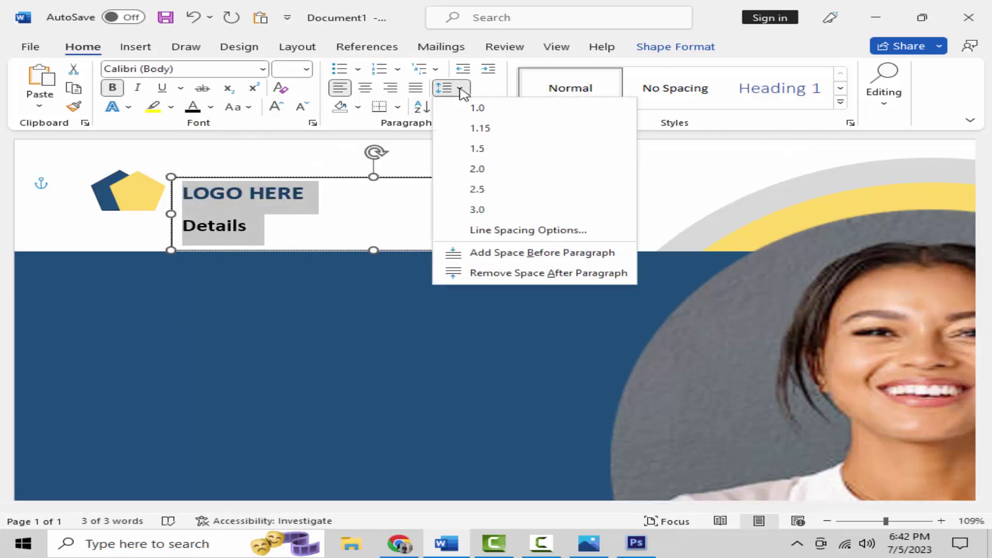
pyautogui.click(491, 274)
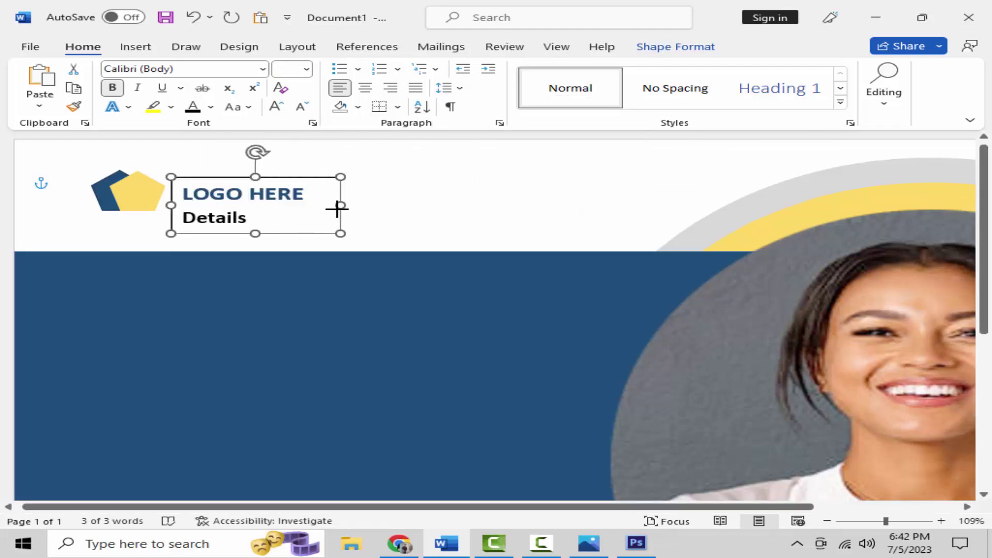
pyautogui.moveTo(544, 207); pyautogui.dragTo(317, 208)
pyautogui.click(216, 213)
pyautogui.doubleClick(216, 213)
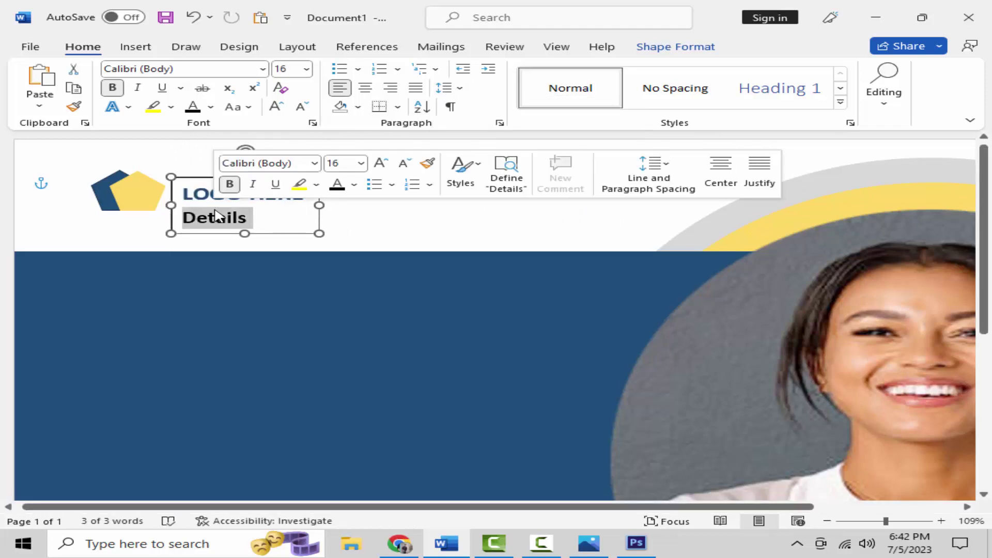
pyautogui.click(187, 193)
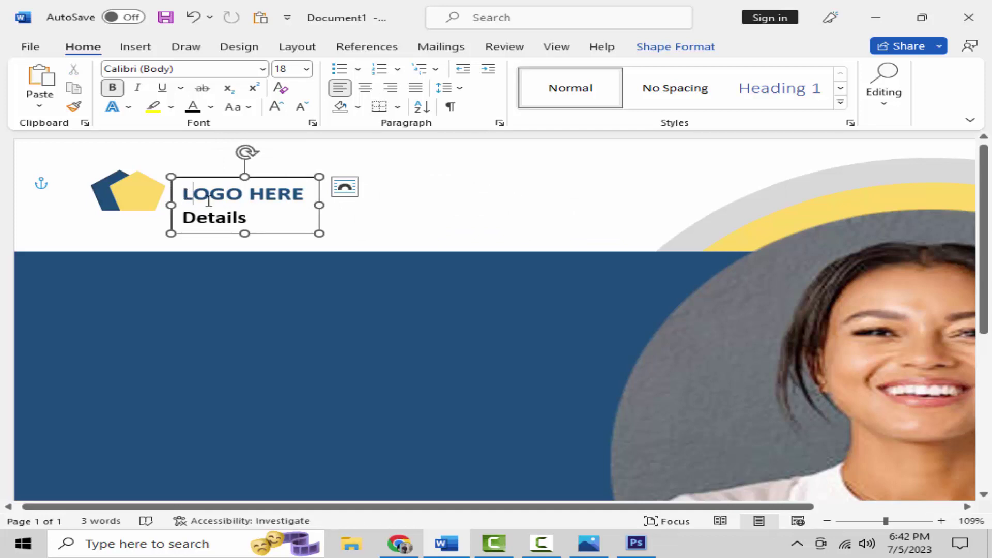
pyautogui.moveTo(209, 201); pyautogui.dragTo(261, 221)
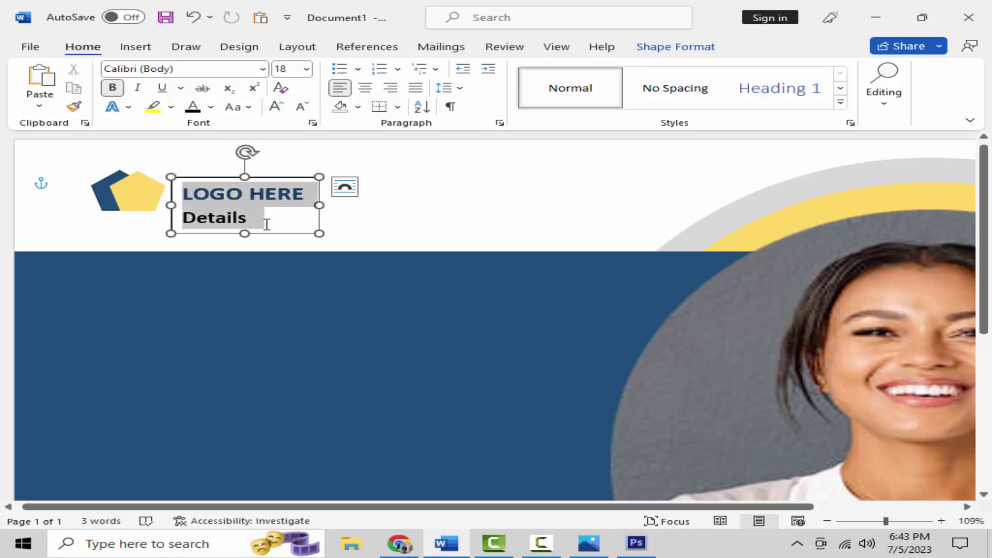
# Step: Center the text, set the box to In Front of Text, and align it level with the logo
pyautogui.click(364, 88)
pyautogui.click(282, 167)
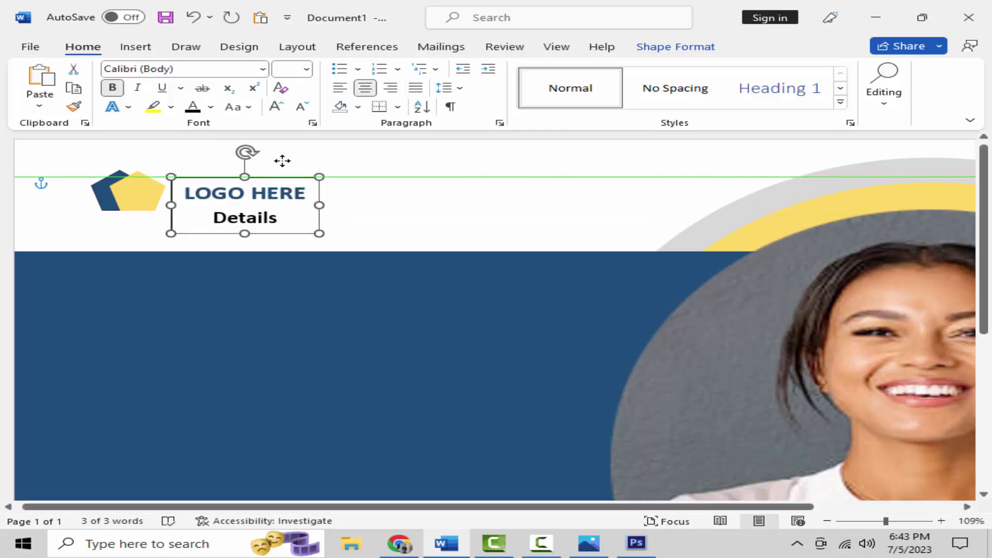
pyautogui.click(669, 47)
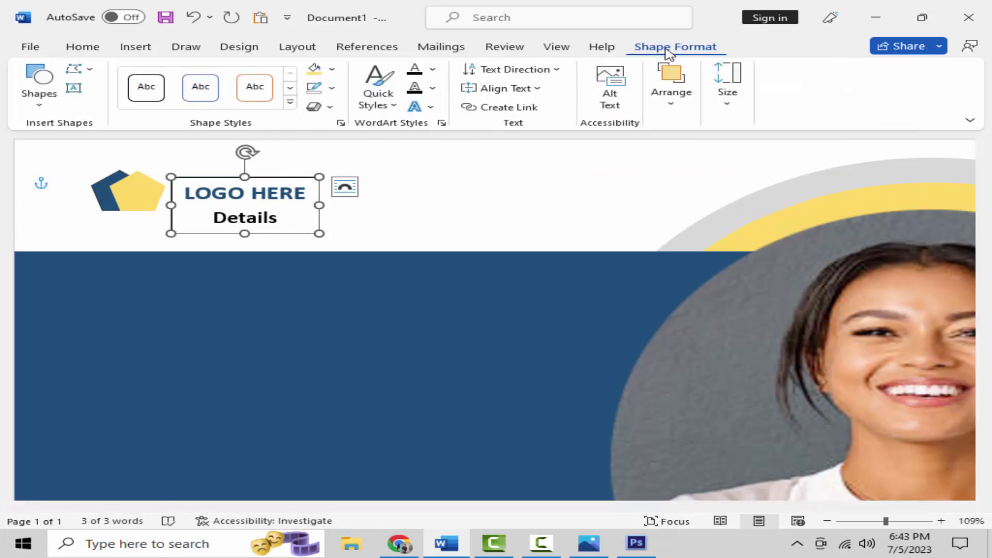
pyautogui.click(666, 85)
pyautogui.click(700, 165)
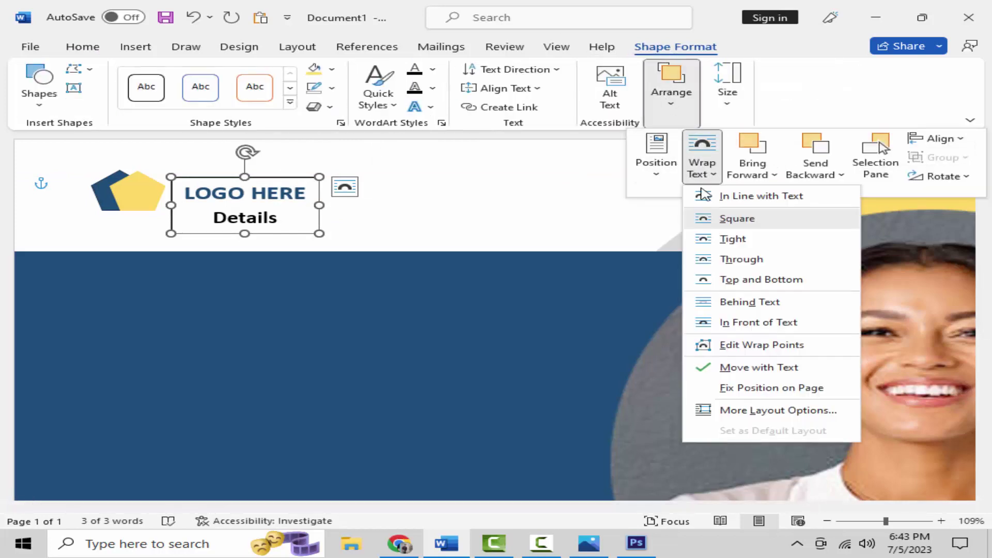
pyautogui.click(762, 323)
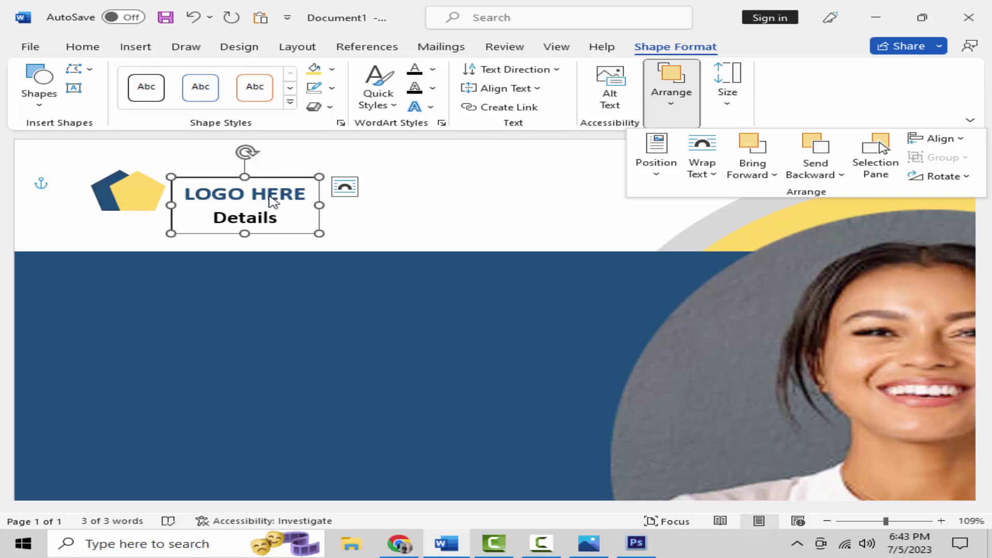
pyautogui.click(275, 186)
pyautogui.moveTo(275, 178); pyautogui.dragTo(273, 160)
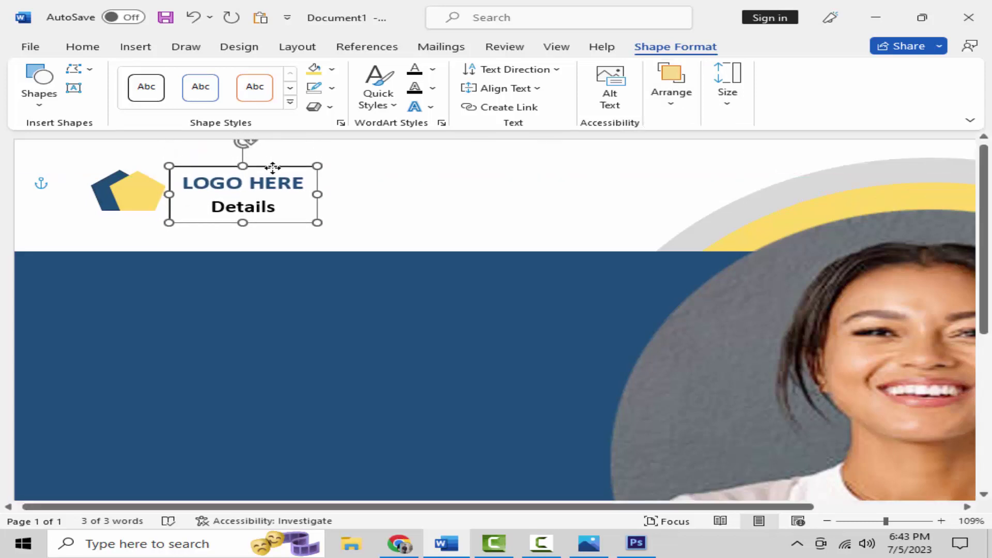
pyautogui.moveTo(273, 161); pyautogui.dragTo(266, 167)
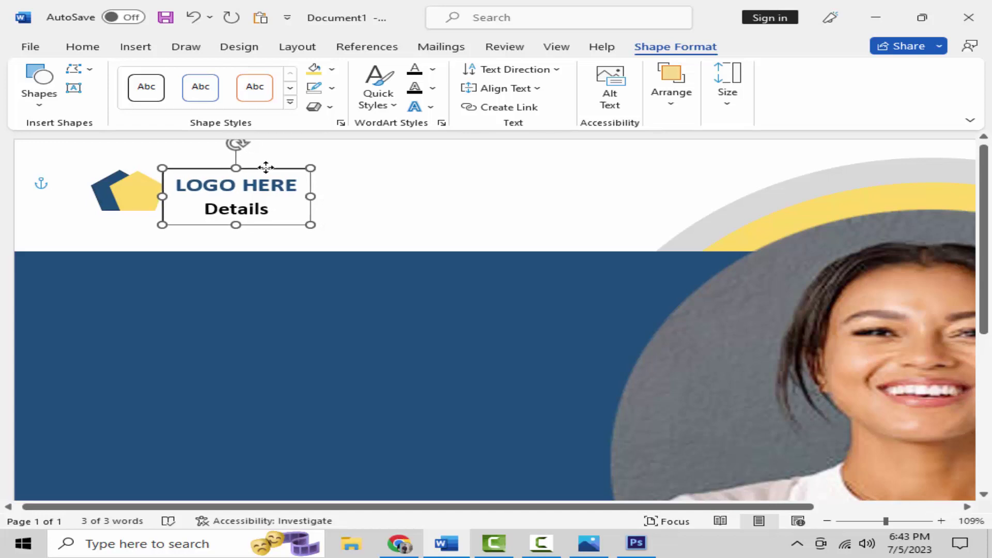
# Step: Set the LOGO HERE text box's Shape Outline to No Outline
pyautogui.scroll(-3, 262, 328)
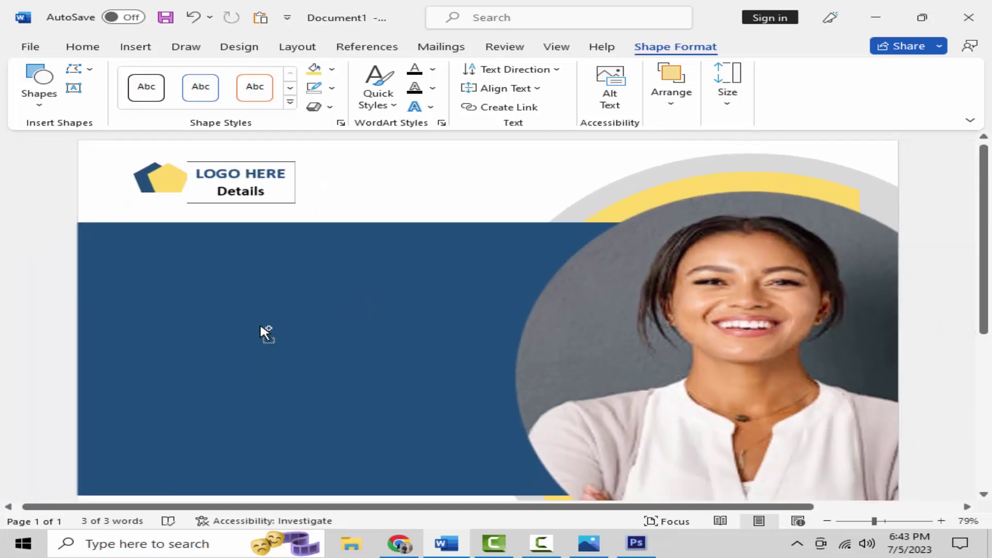
pyautogui.click(261, 327)
pyautogui.click(233, 170)
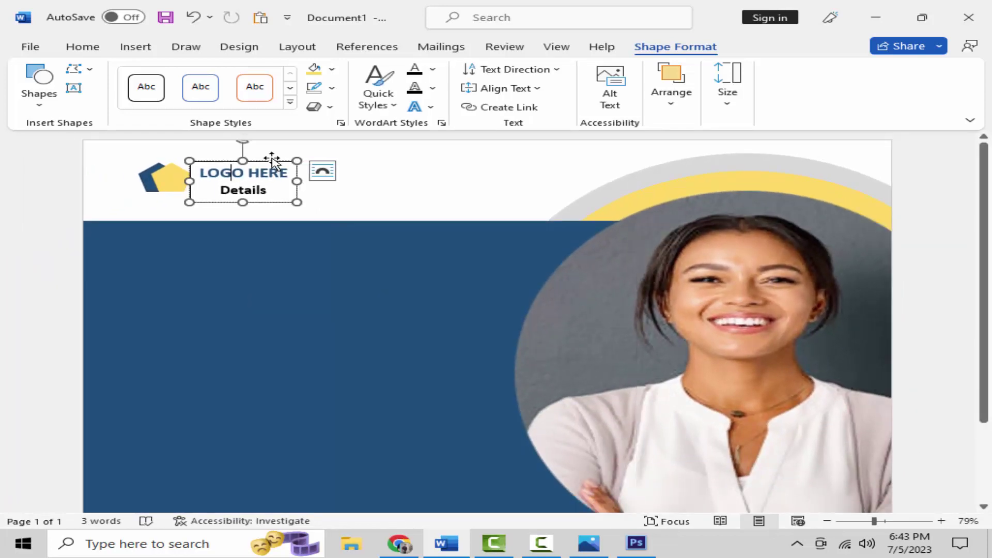
pyautogui.click(332, 88)
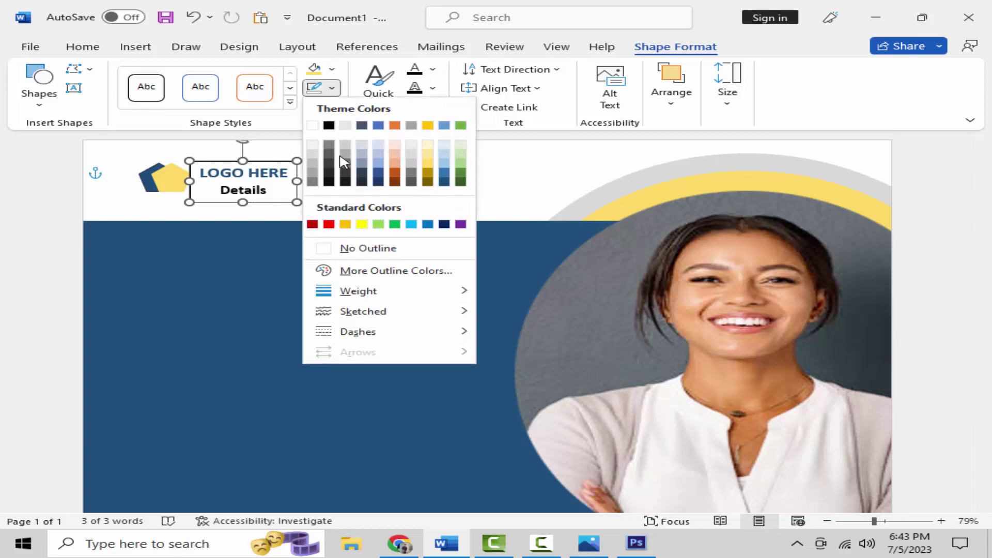
pyautogui.click(366, 250)
pyautogui.click(315, 325)
pyautogui.click(204, 337)
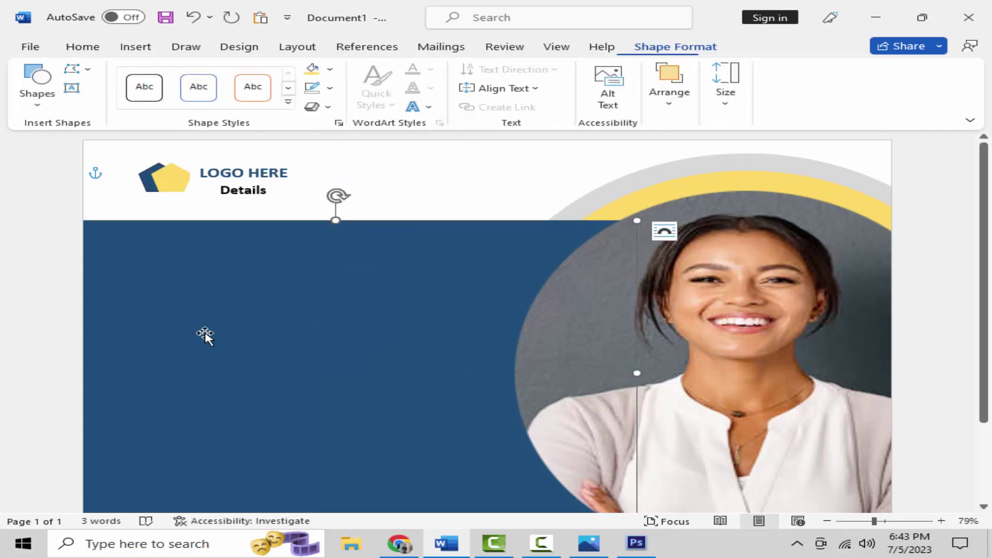
pyautogui.scroll(-2, 207, 338)
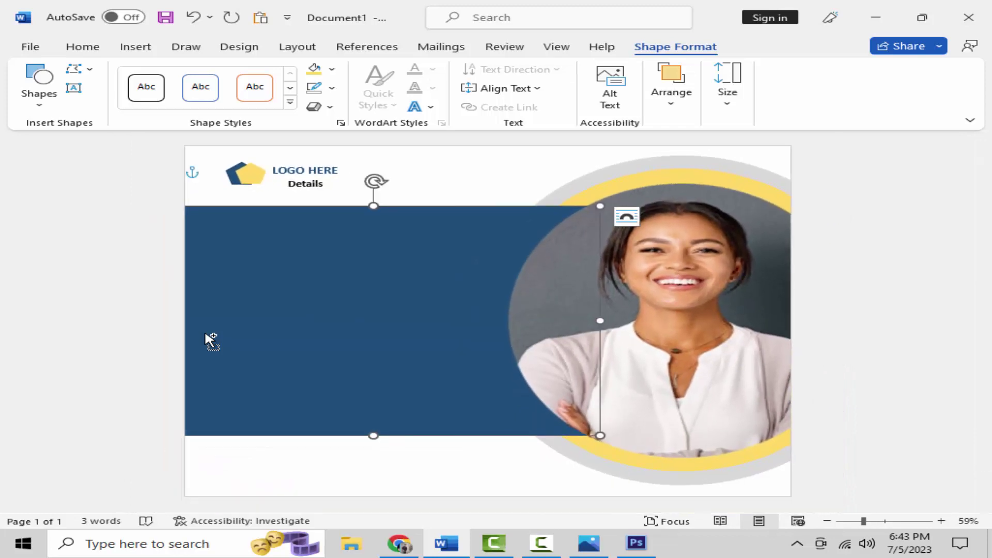
# Step: Insert a simple text box and move it onto the left side of the blue band
pyautogui.click(352, 329)
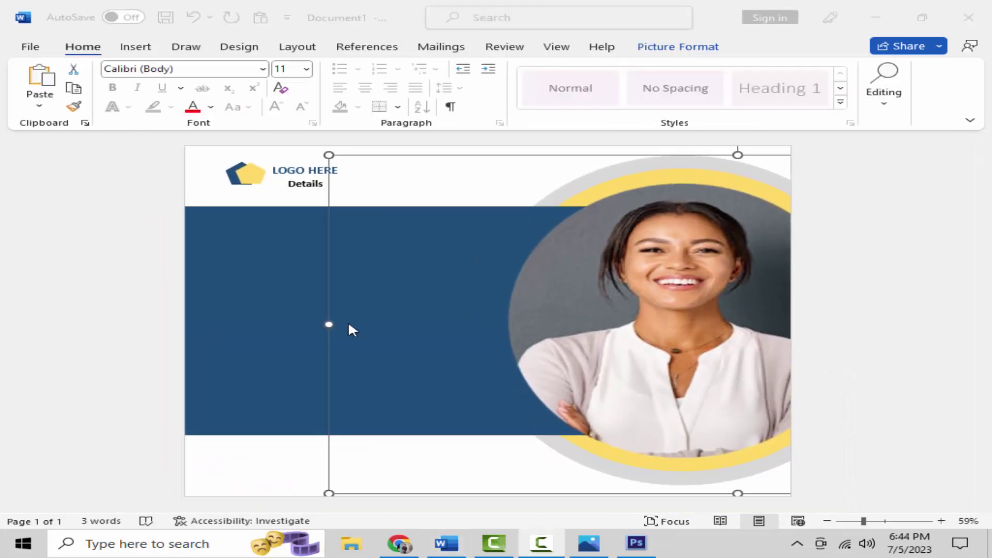
pyautogui.click(135, 47)
pyautogui.click(216, 69)
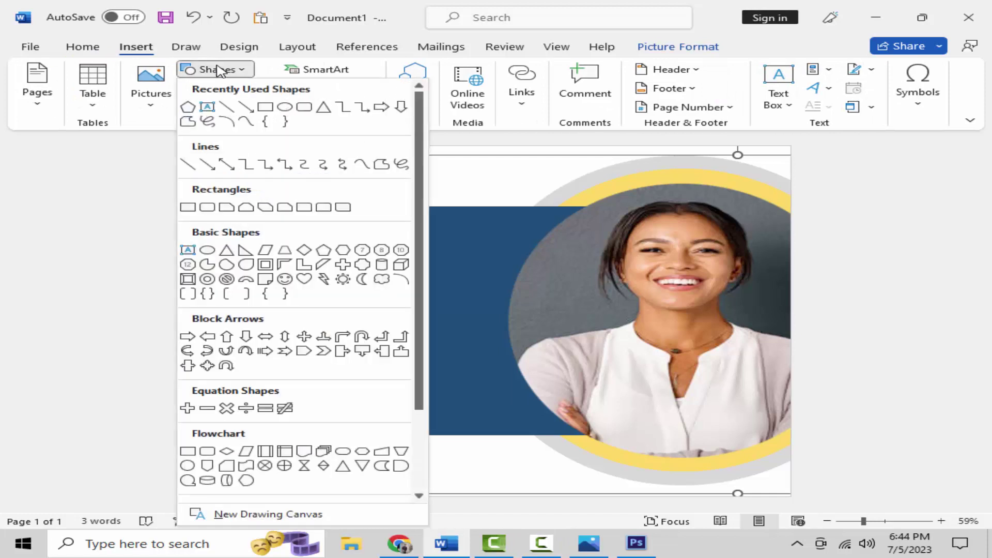
pyautogui.click(91, 50)
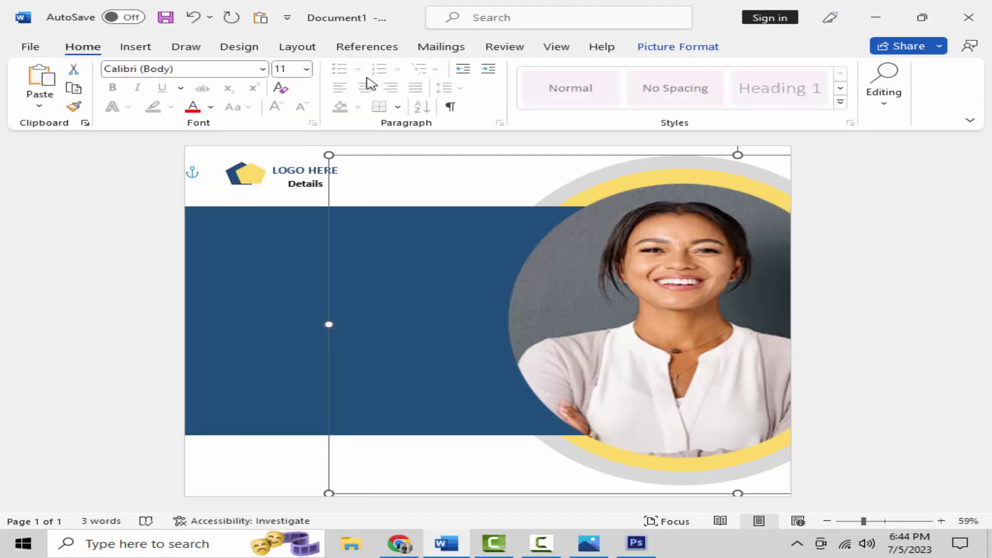
pyautogui.click(135, 46)
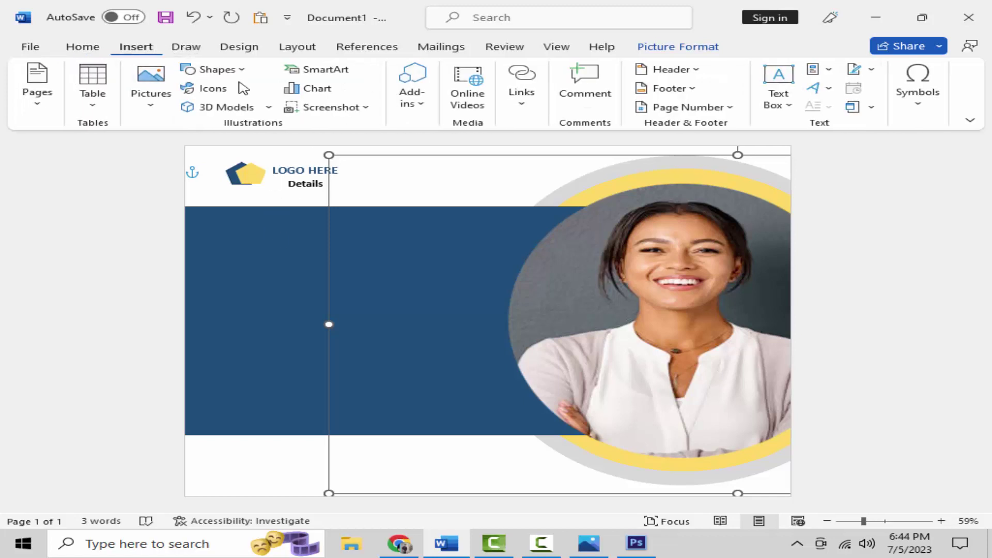
pyautogui.click(779, 88)
pyautogui.click(613, 167)
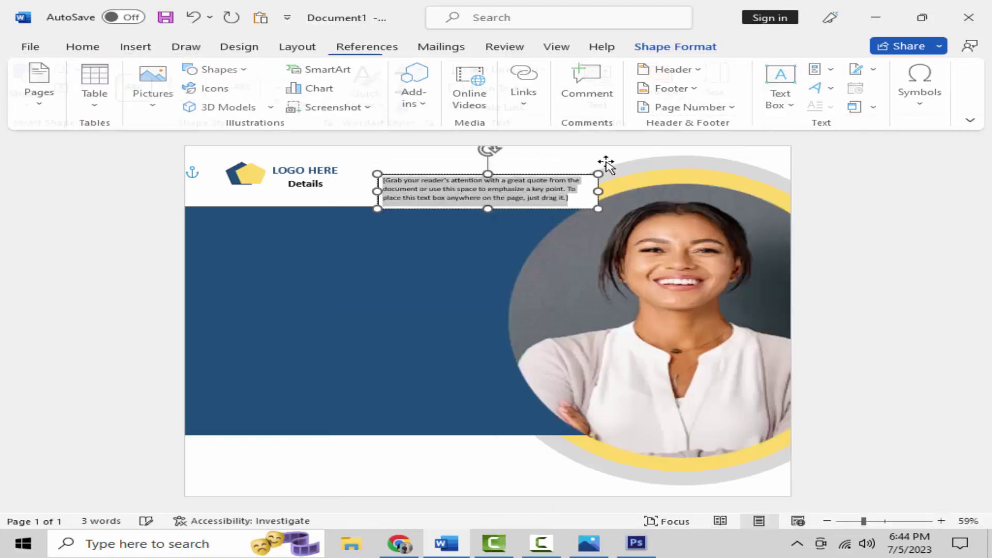
pyautogui.moveTo(489, 222); pyautogui.dragTo(335, 304)
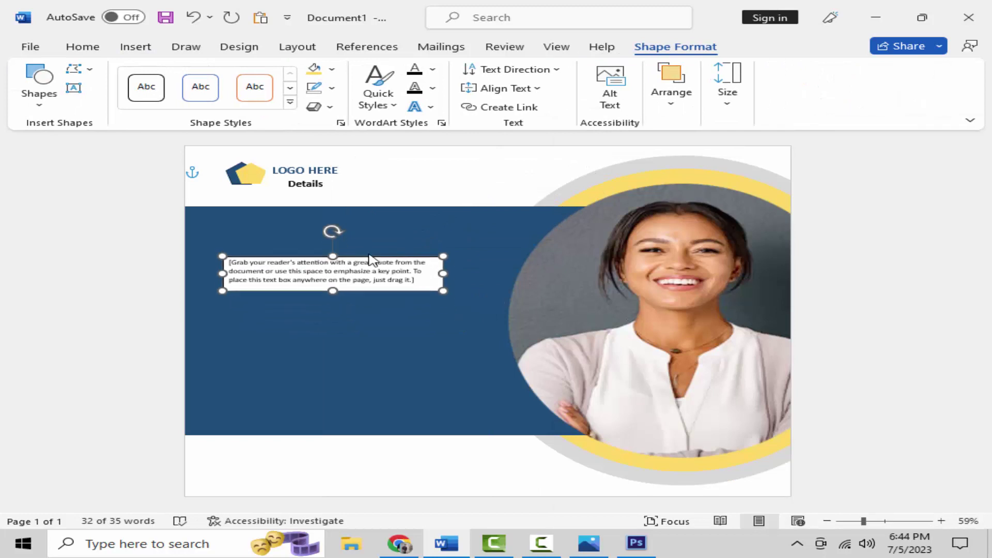
# Step: Give the text box No Fill and No Outline, then start typing DIGITAL
pyautogui.click(332, 69)
pyautogui.click(354, 229)
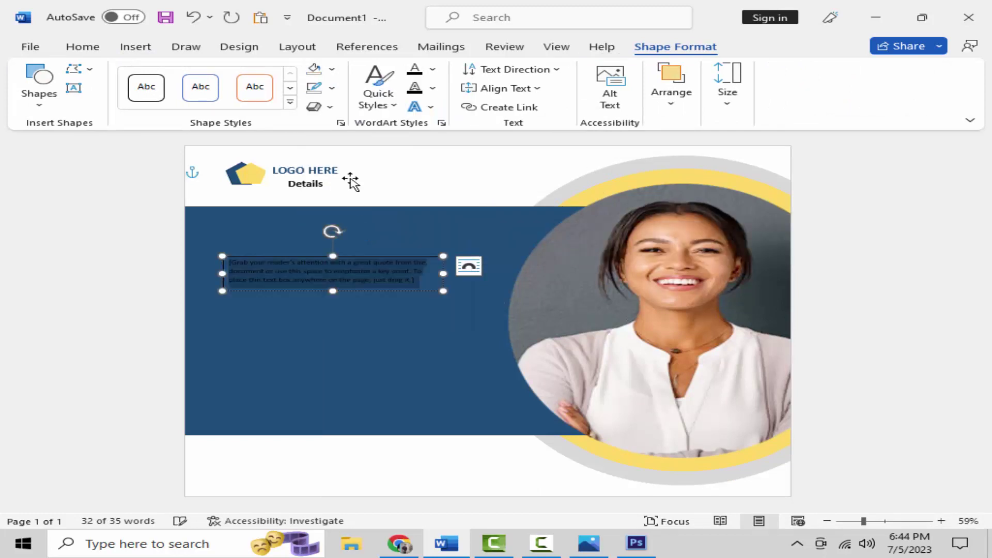
pyautogui.click(331, 88)
pyautogui.click(371, 249)
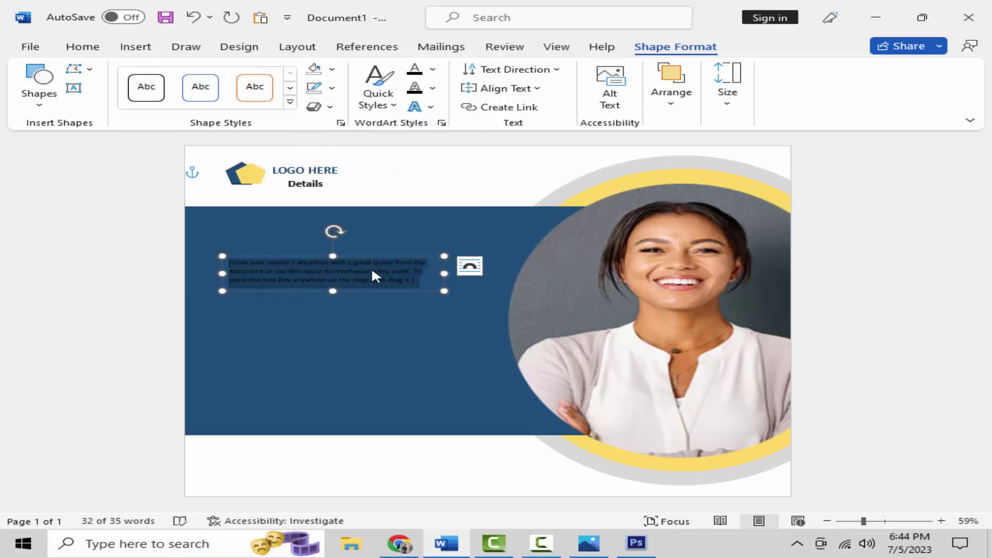
pyautogui.write('DIG')
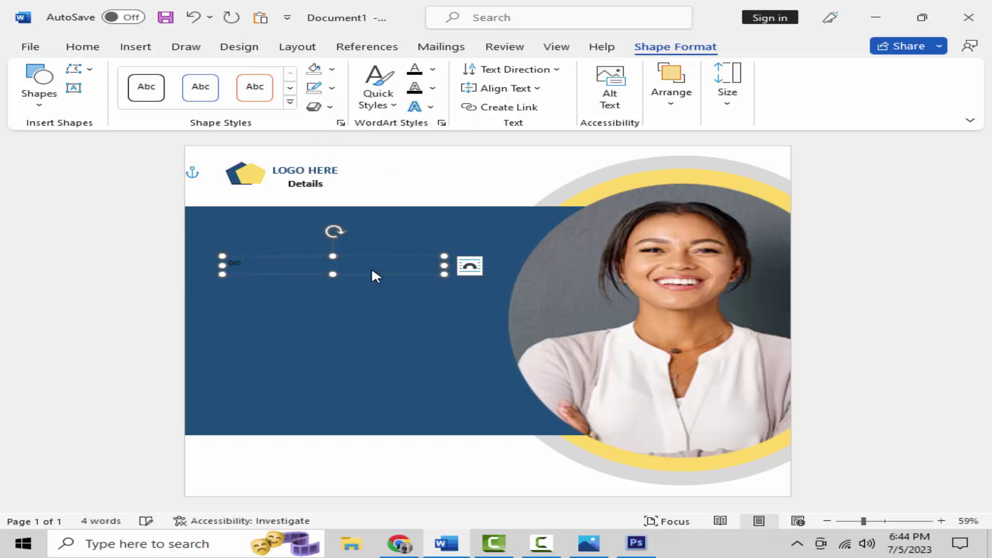
pyautogui.write('ITAL')
# Step: Make the DIGITAL text bold, 72 pt and white
pyautogui.hotkey('ctrl', 'a')
pyautogui.click(95, 54)
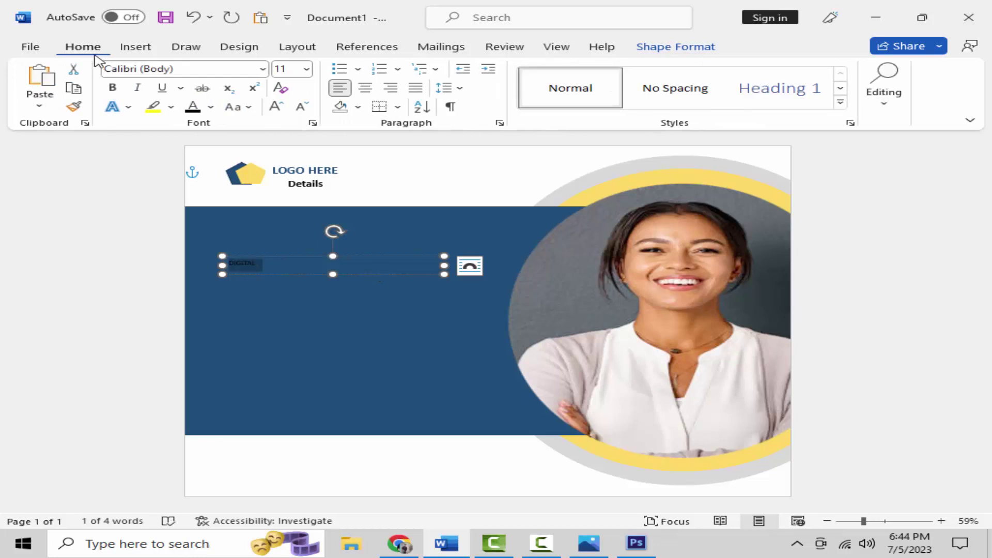
pyautogui.click(112, 88)
pyautogui.click(275, 106)
pyautogui.click(275, 107)
pyautogui.click(275, 106)
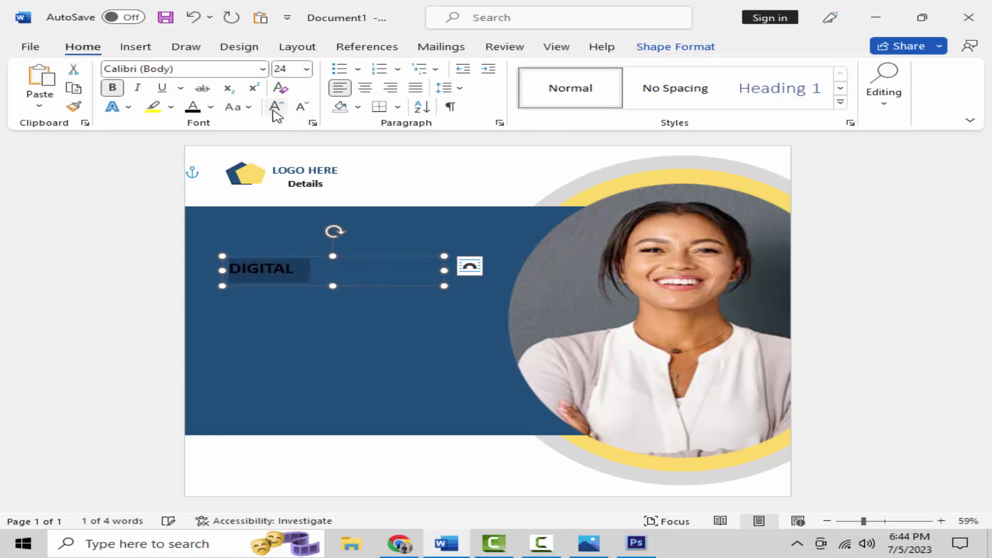
pyautogui.click(275, 106)
pyautogui.click(275, 107)
pyautogui.click(275, 106)
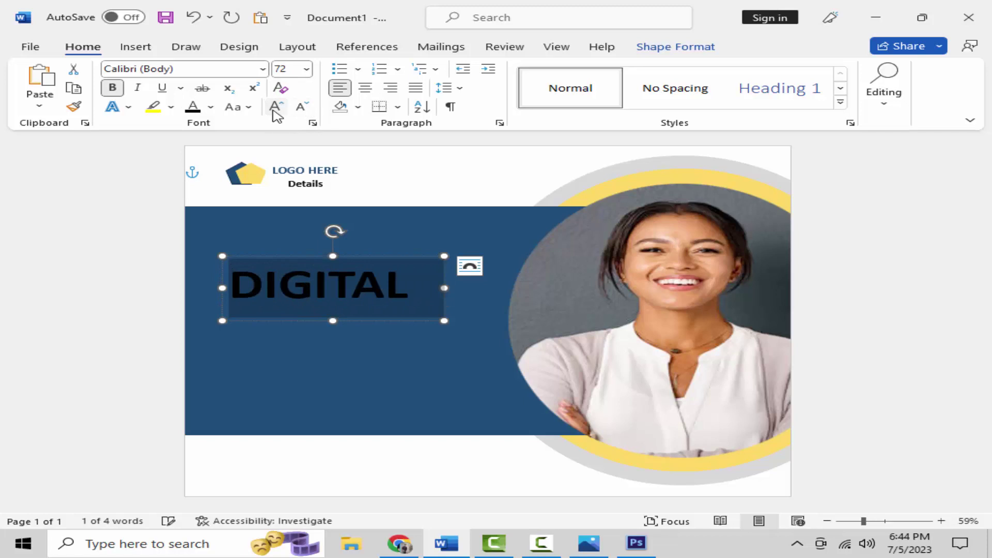
pyautogui.click(211, 108)
pyautogui.click(205, 198)
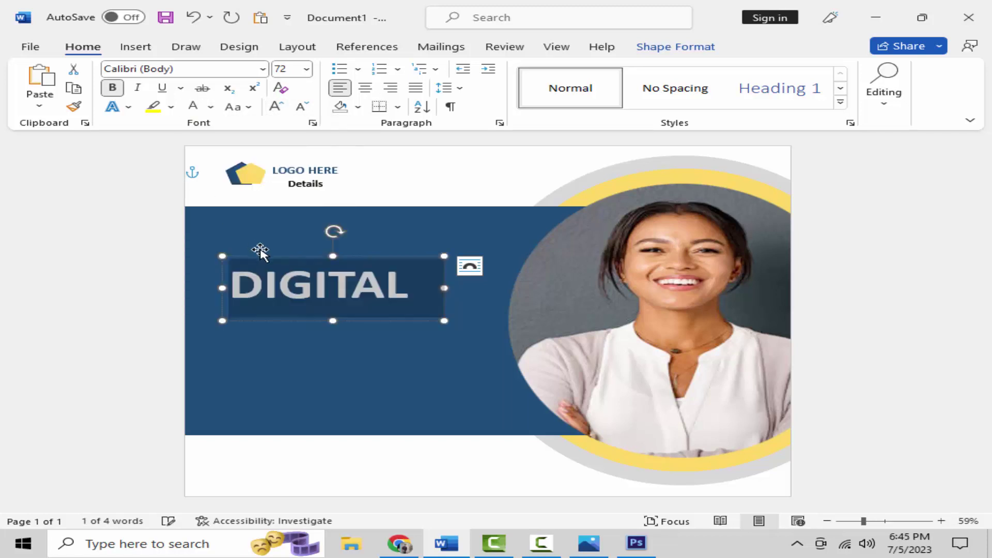
# Step: Move the DIGITAL box near the band's top and widen it so the word fits one line
pyautogui.moveTo(272, 260); pyautogui.dragTo(266, 230)
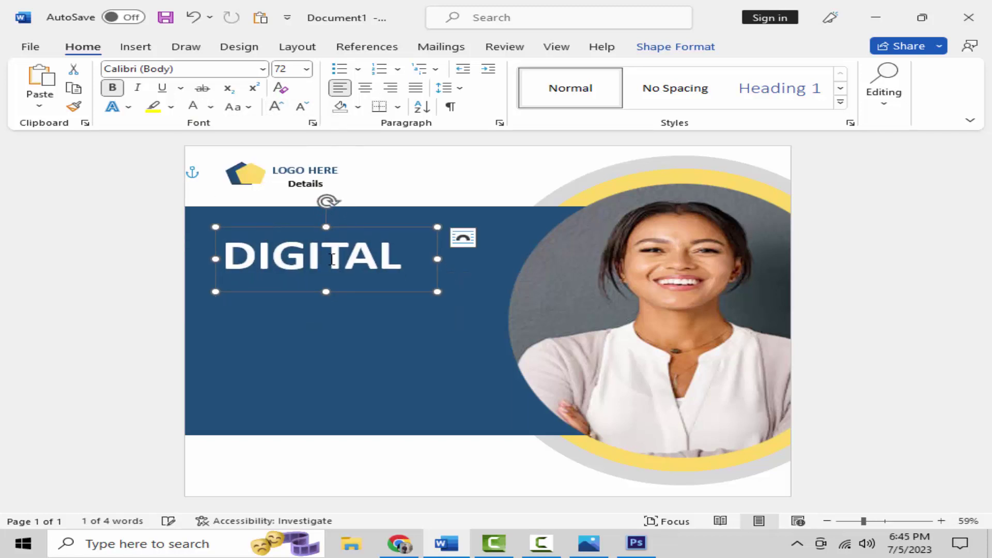
pyautogui.moveTo(439, 292); pyautogui.dragTo(406, 283)
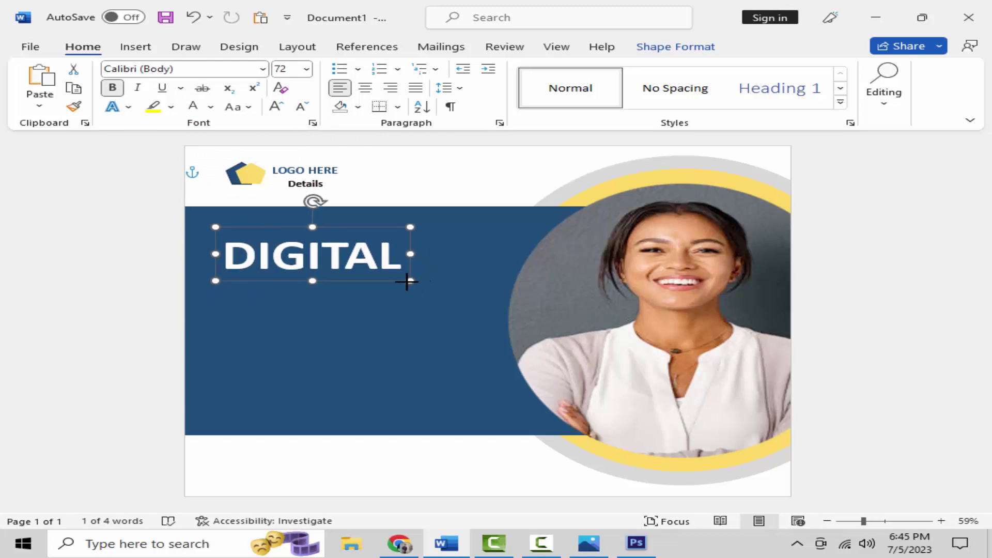
pyautogui.click(388, 257)
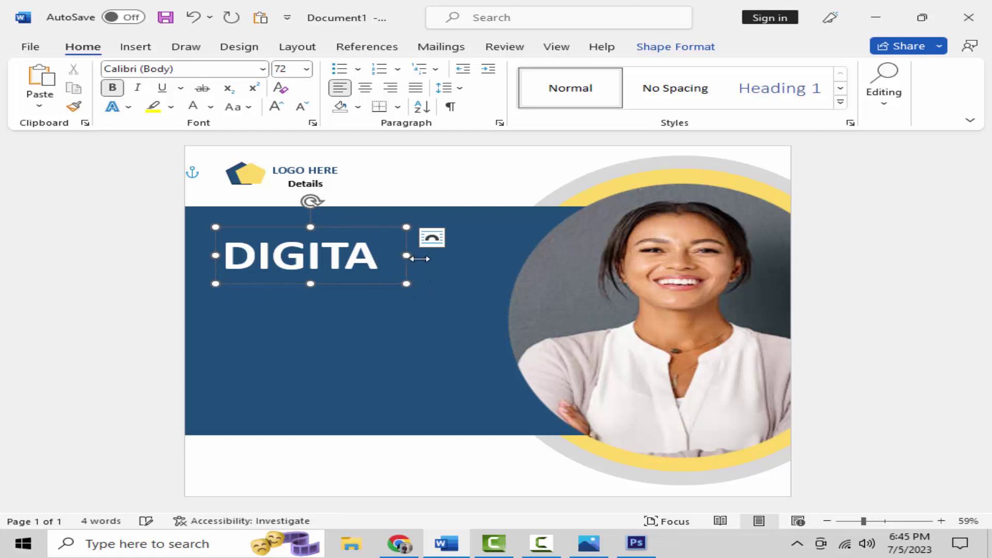
pyautogui.moveTo(407, 256); pyautogui.dragTo(459, 255)
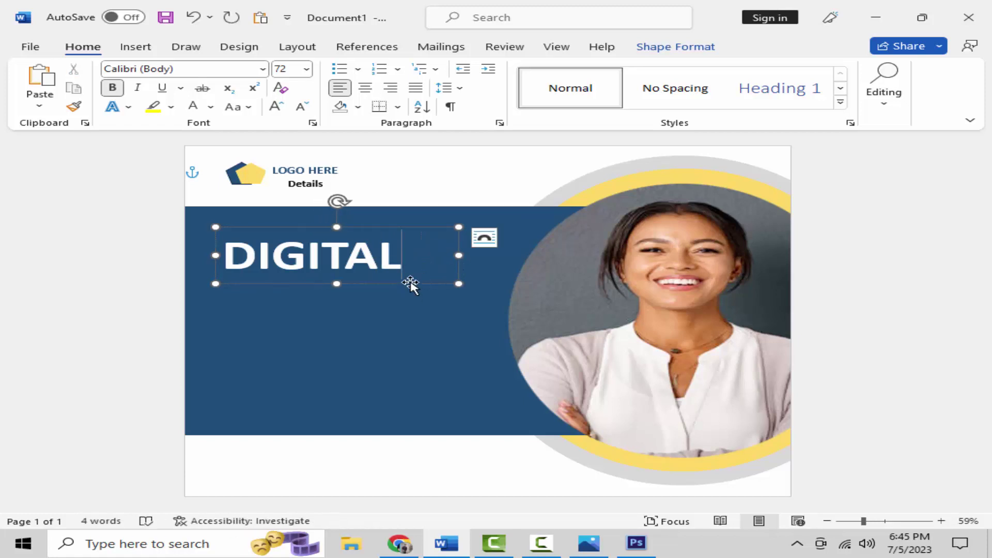
pyautogui.moveTo(459, 284); pyautogui.dragTo(468, 309)
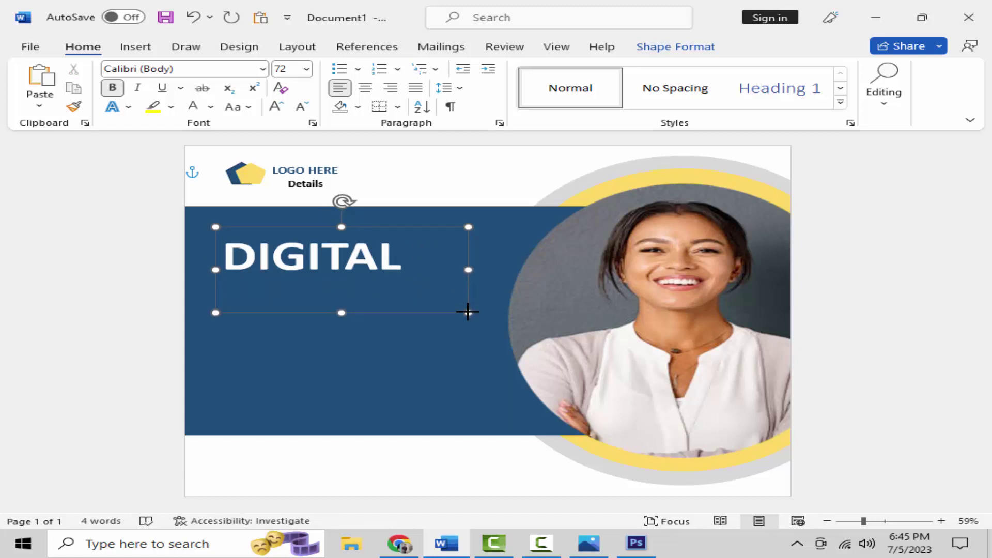
# Step: Increase DIGITAL to 90 pt and copy its text box
pyautogui.hotkey('ctrl', 'a')
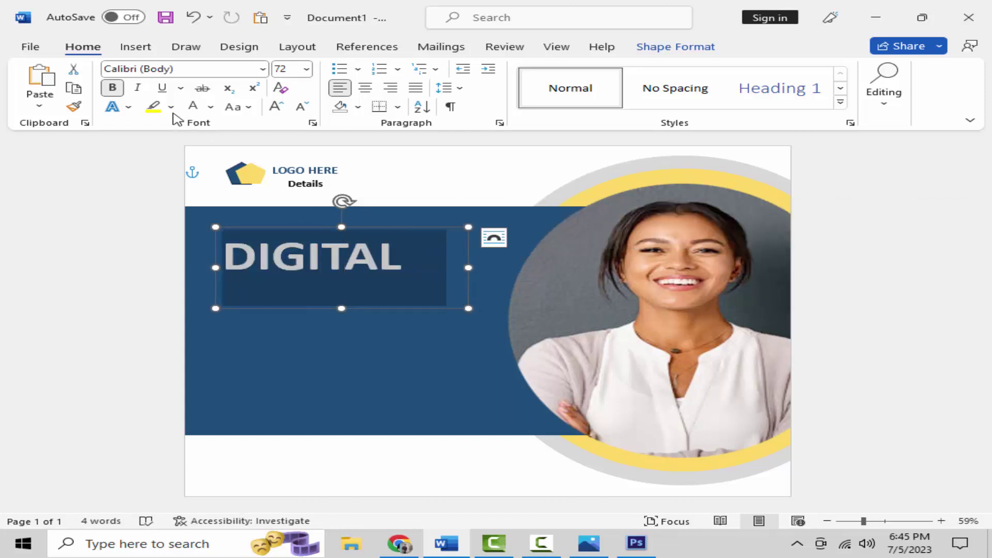
pyautogui.click(278, 109)
pyautogui.click(278, 108)
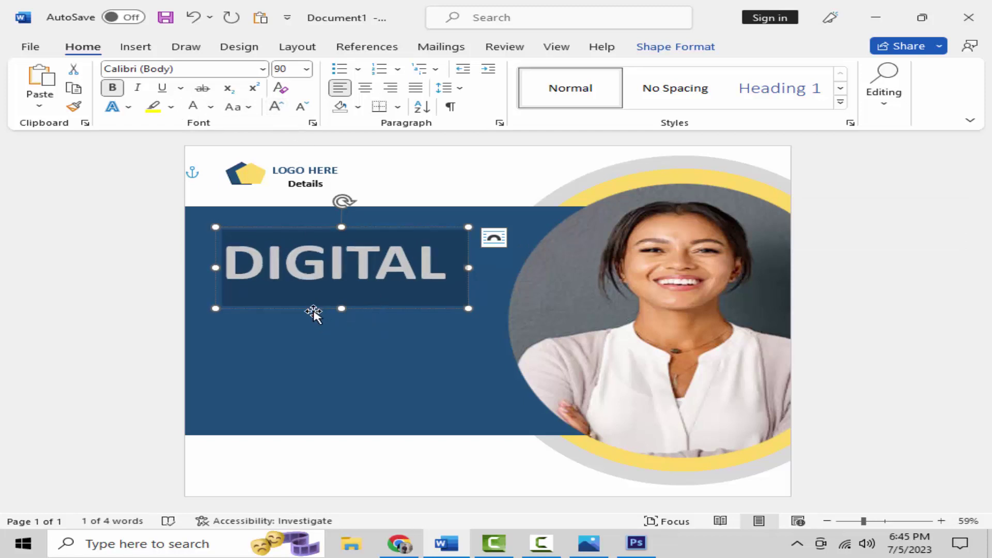
pyautogui.click(314, 309)
pyautogui.rightClick(314, 309)
pyautogui.click(371, 197)
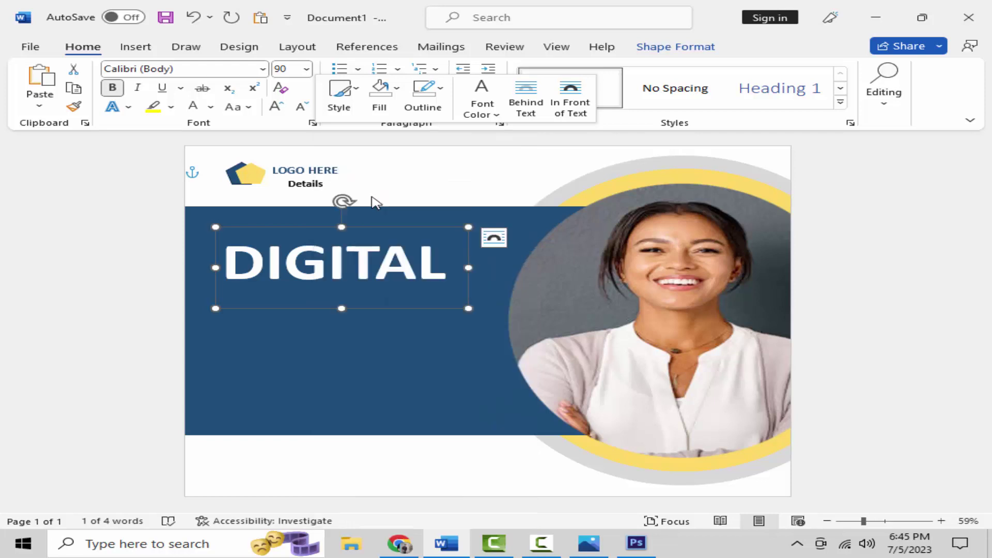
# Step: Paste a duplicate of the DIGITAL box just below it and set its text to 72 pt
pyautogui.rightClick(330, 323)
pyautogui.click(381, 254)
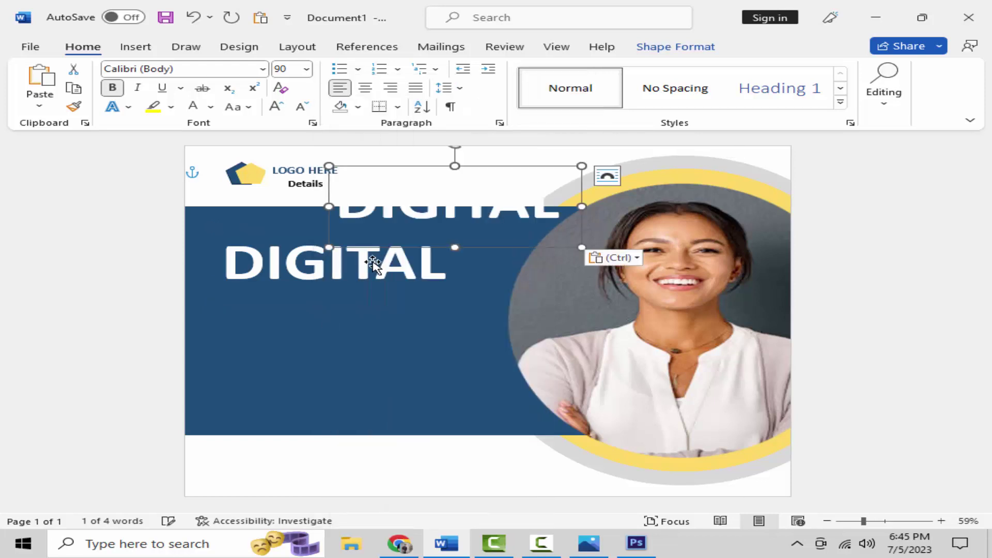
pyautogui.moveTo(422, 252)
pyautogui.mouseDown()
pyautogui.moveTo(339, 360)
pyautogui.moveTo(325, 362)
pyautogui.mouseUp()
pyautogui.doubleClick(327, 332)
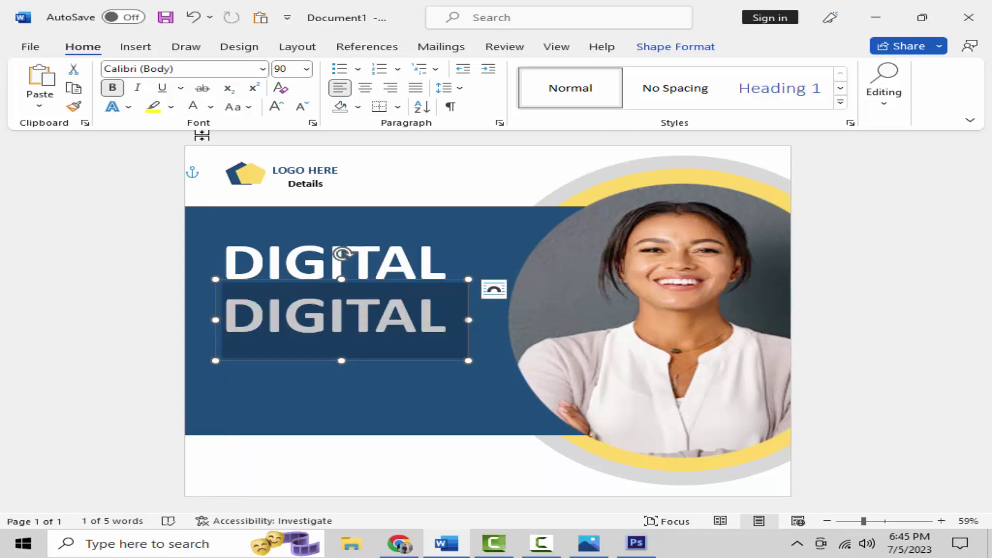
pyautogui.click(284, 112)
pyautogui.click(284, 112)
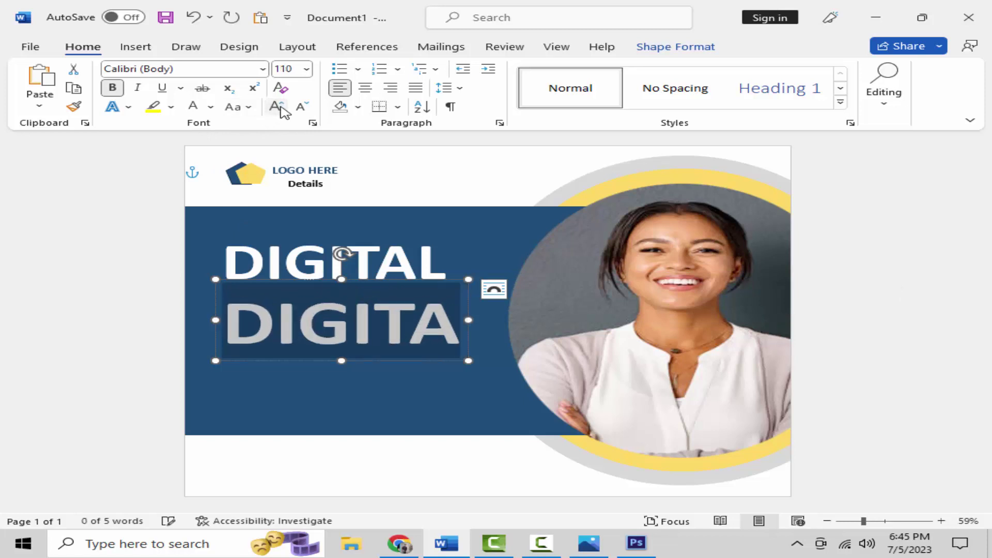
pyautogui.click(299, 110)
pyautogui.click(298, 110)
pyautogui.click(299, 110)
pyautogui.click(298, 110)
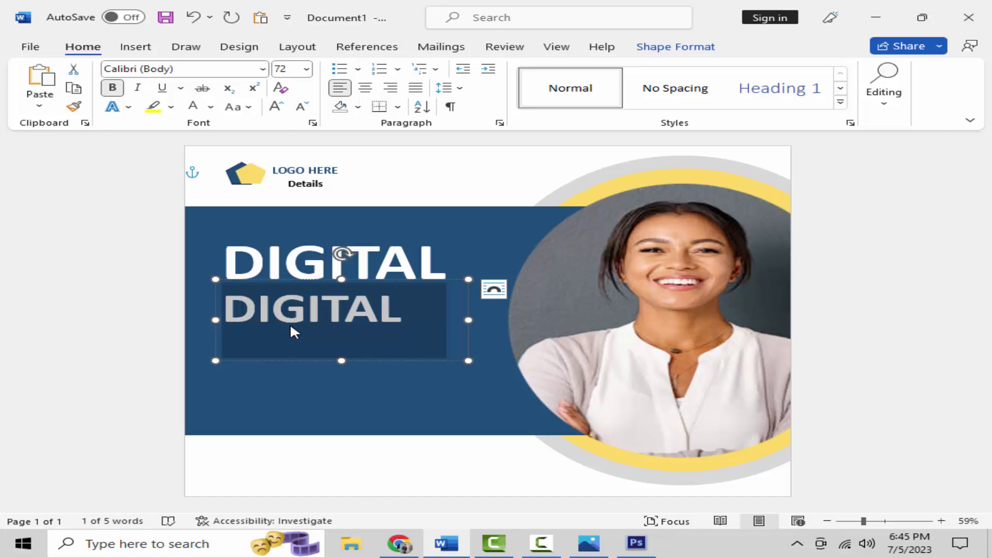
# Step: Type Marketing with a second line below and remove the space after the paragraph
pyautogui.write('Marke')
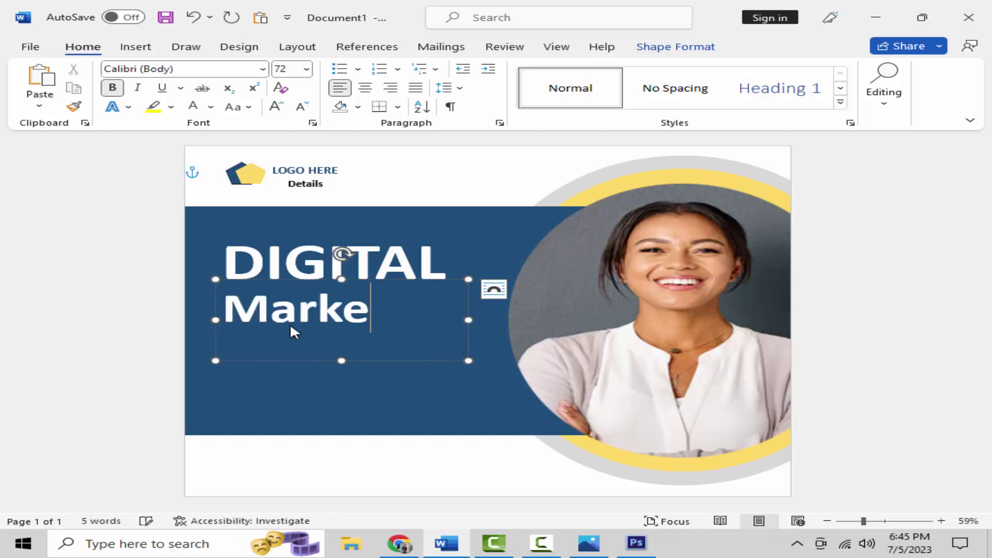
pyautogui.write('ting')
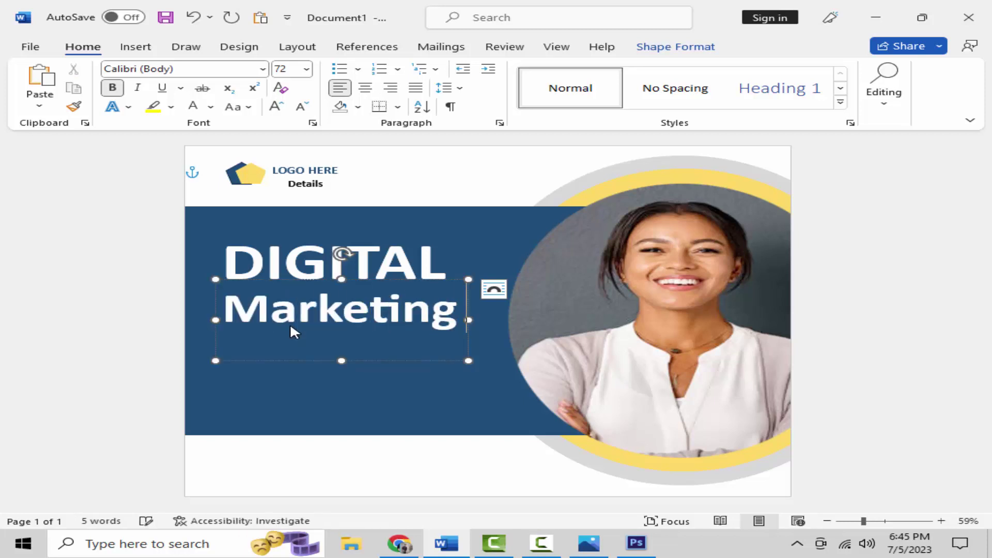
pyautogui.press('Return')
pyautogui.write('-    ')
pyautogui.write('           -')
pyautogui.moveTo(346, 360); pyautogui.dragTo(342, 412)
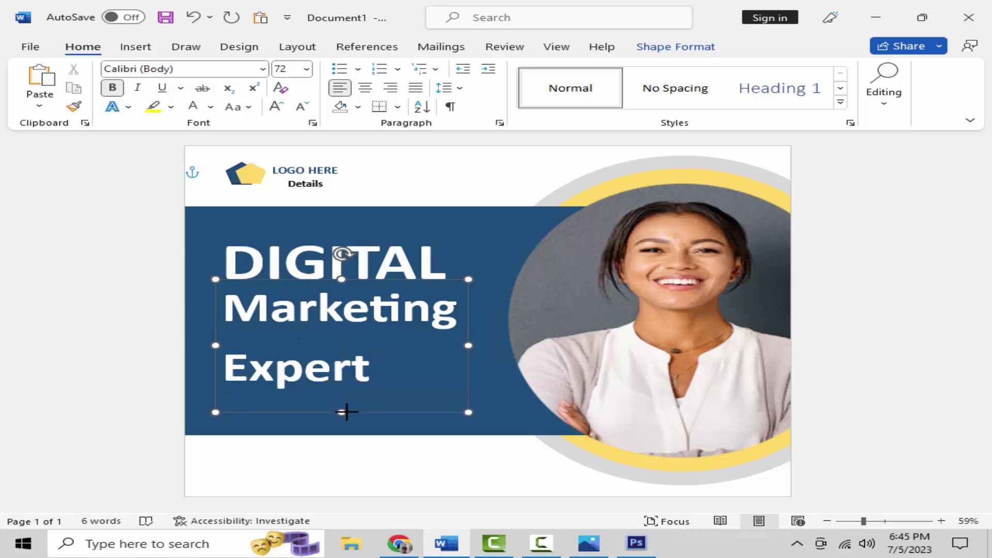
pyautogui.doubleClick(253, 312)
pyautogui.hotkey('ctrl', 'a')
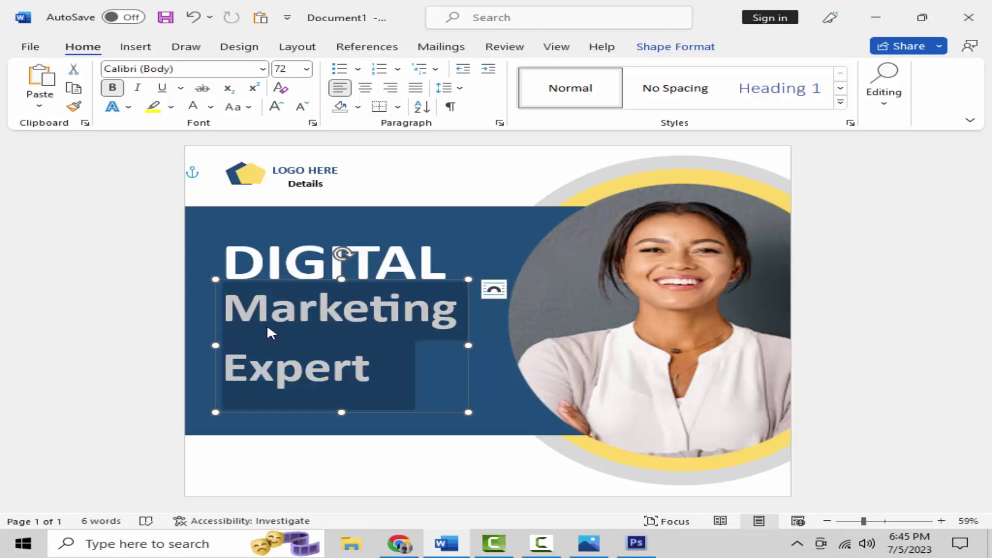
pyautogui.click(450, 88)
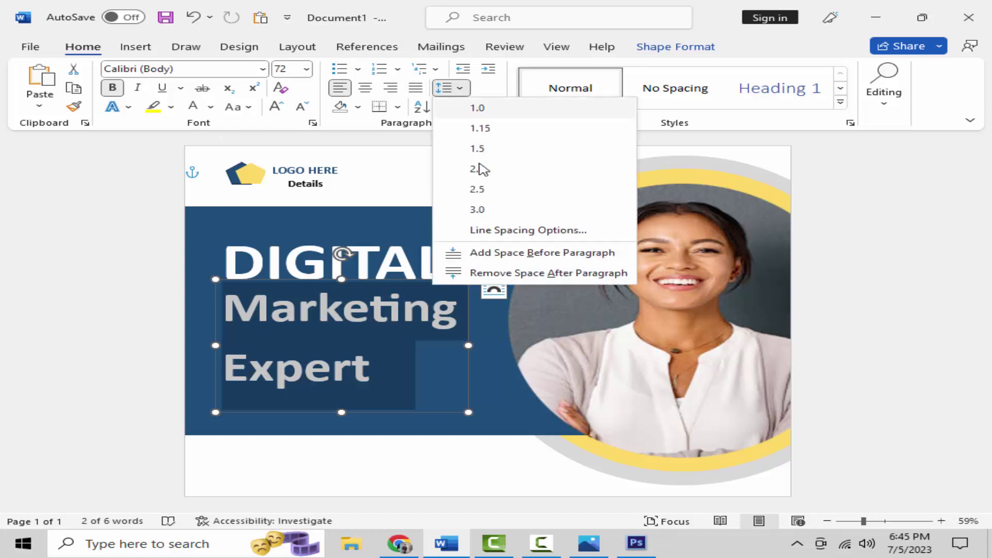
pyautogui.click(517, 274)
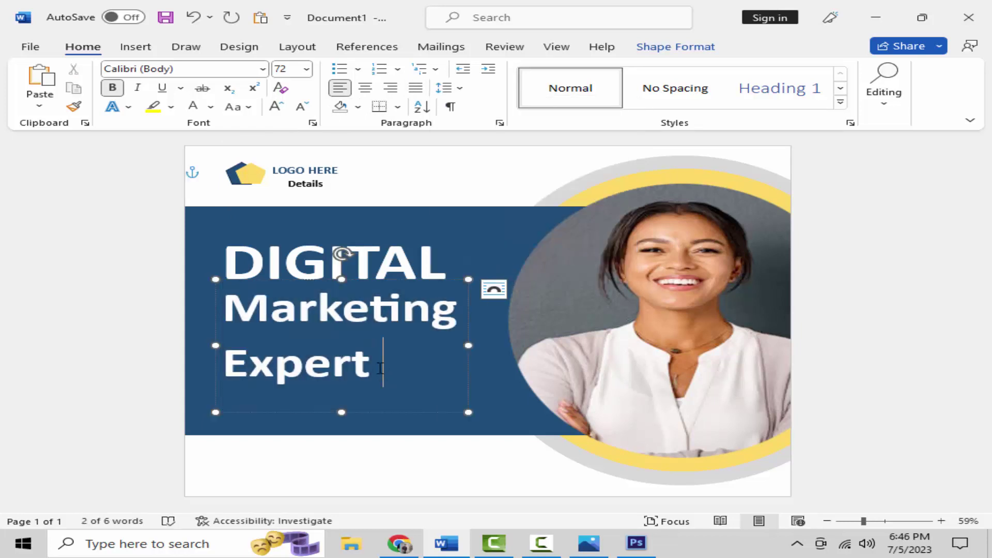
# Step: Delete Expert, colour Marketing gold, and shrink the text box to fit the word
pyautogui.moveTo(381, 362); pyautogui.dragTo(233, 373)
pyautogui.press('BackSpace')
pyautogui.press('BackSpace')
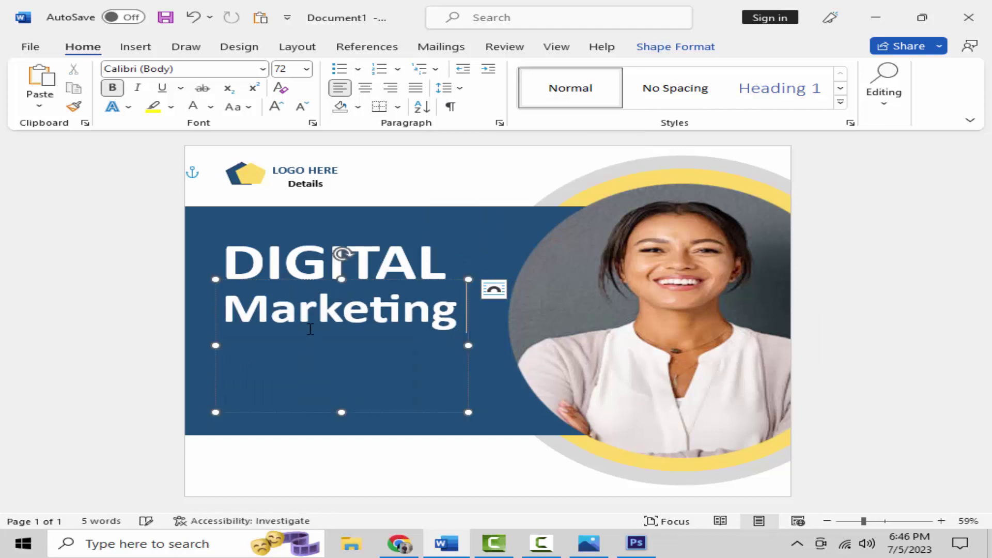
pyautogui.doubleClick(312, 316)
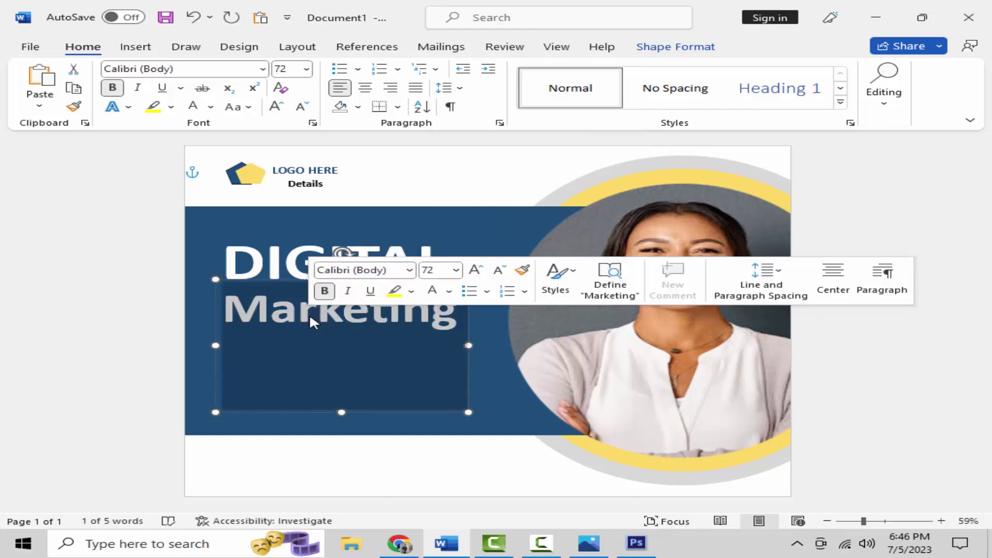
pyautogui.click(171, 107)
pyautogui.click(171, 107)
pyautogui.click(210, 107)
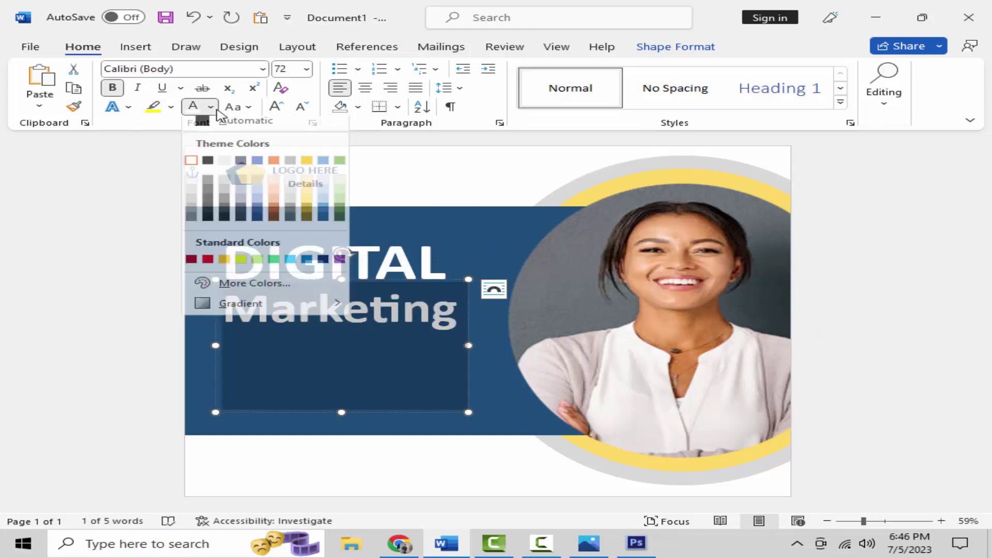
pyautogui.click(311, 206)
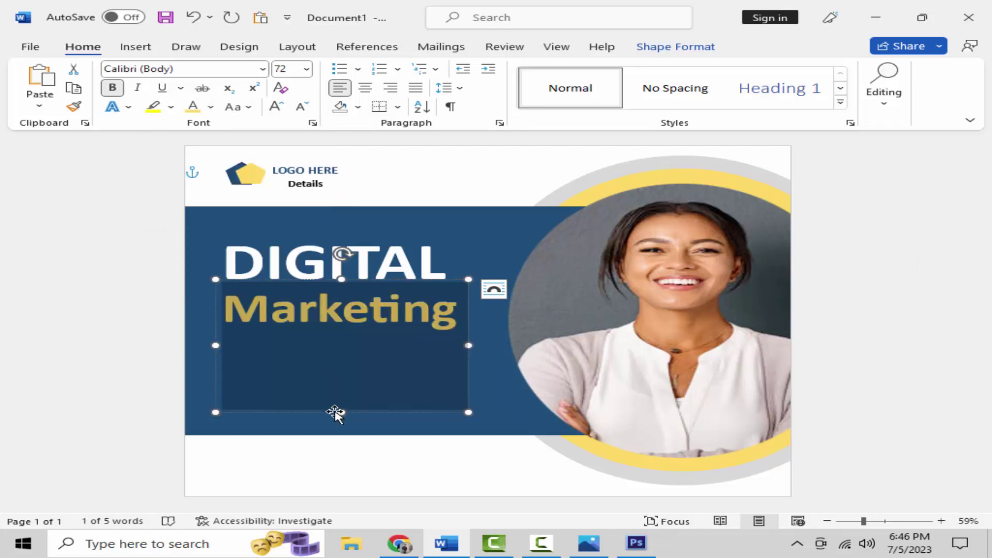
pyautogui.moveTo(338, 399); pyautogui.dragTo(337, 336)
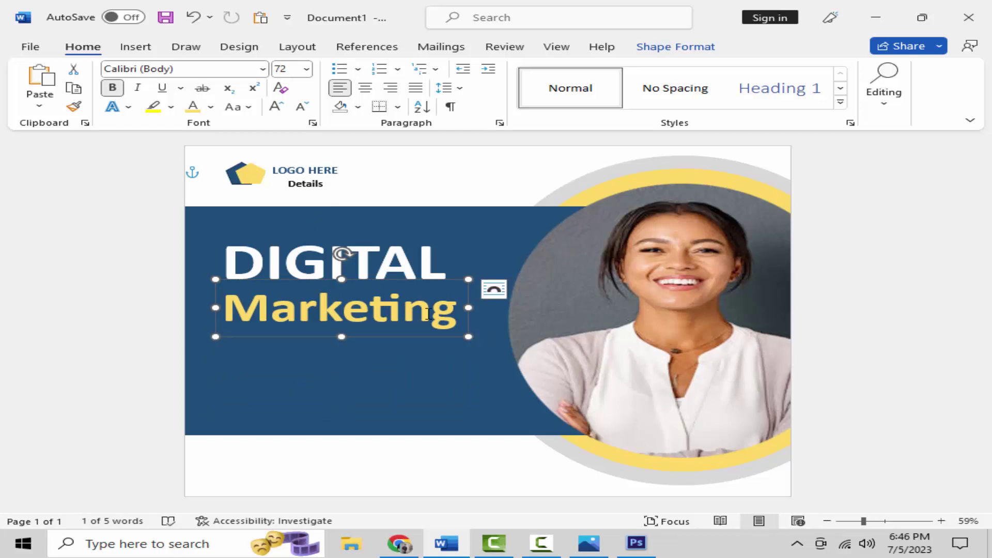
# Step: Duplicate the Marketing text box and line the copy up just below the original
pyautogui.rightClick(423, 340)
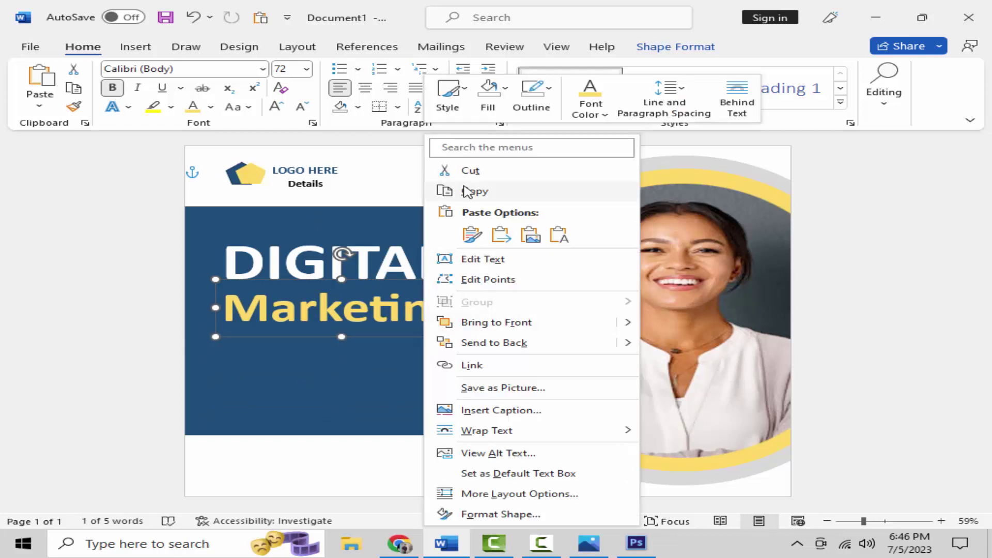
pyautogui.click(470, 192)
pyautogui.rightClick(337, 357)
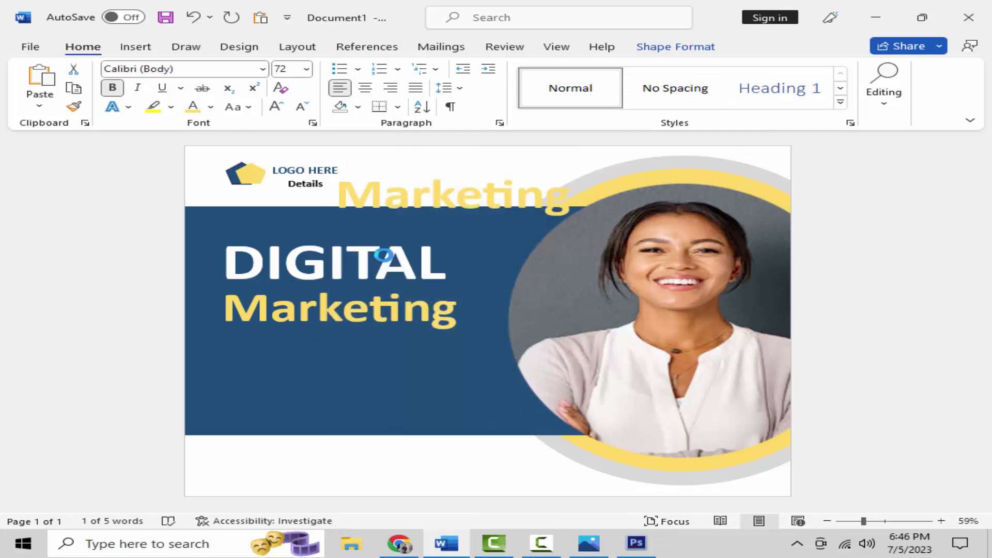
pyautogui.click(381, 255)
pyautogui.moveTo(414, 226); pyautogui.dragTo(308, 374)
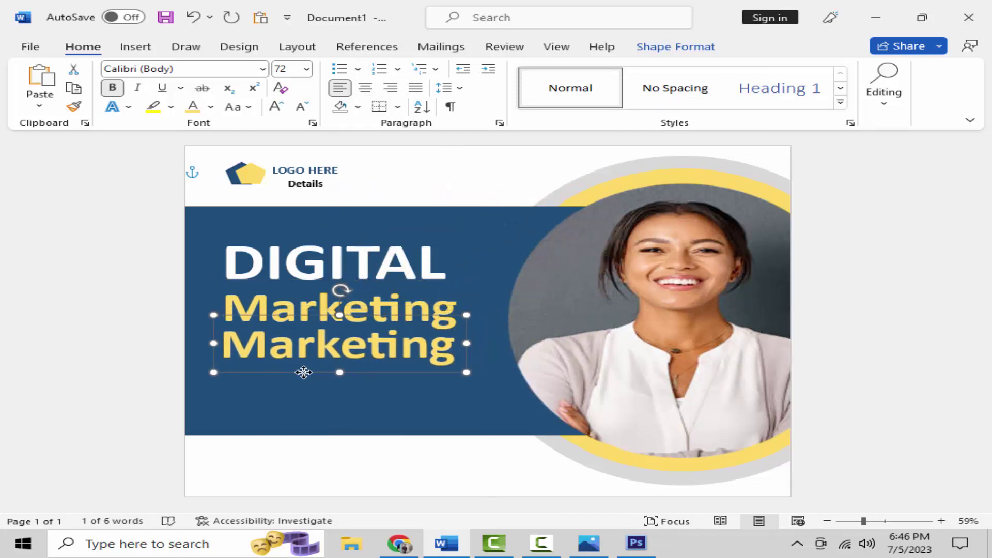
pyautogui.moveTo(308, 374); pyautogui.dragTo(305, 372)
# Step: Change the copy's text to 'Expert' and delete the stray pasted Marketing picture
pyautogui.doubleClick(322, 356)
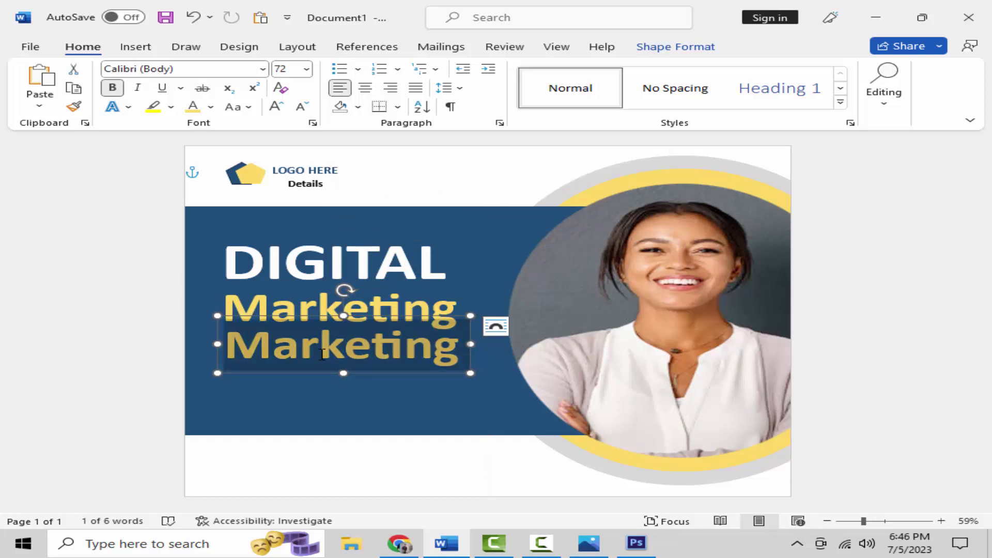
pyautogui.hotkey('ctrl', 'v')
pyautogui.press('ctrl')
pyautogui.press('u')
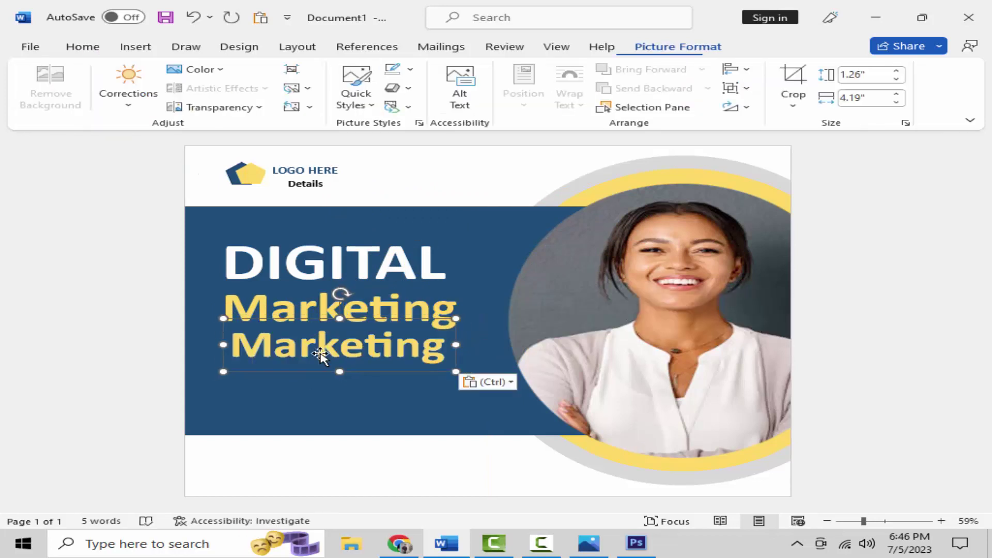
pyautogui.moveTo(355, 356); pyautogui.dragTo(355, 219)
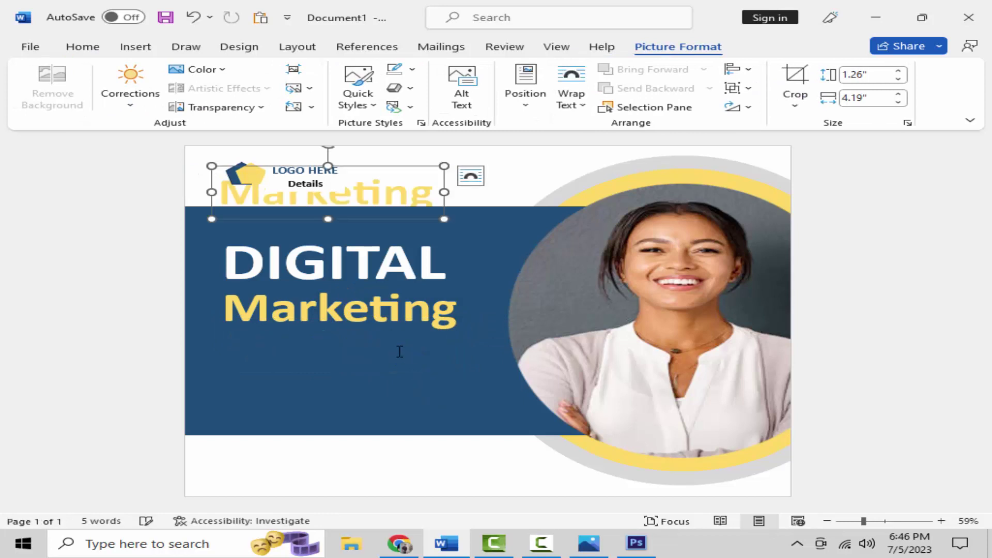
pyautogui.click(383, 210)
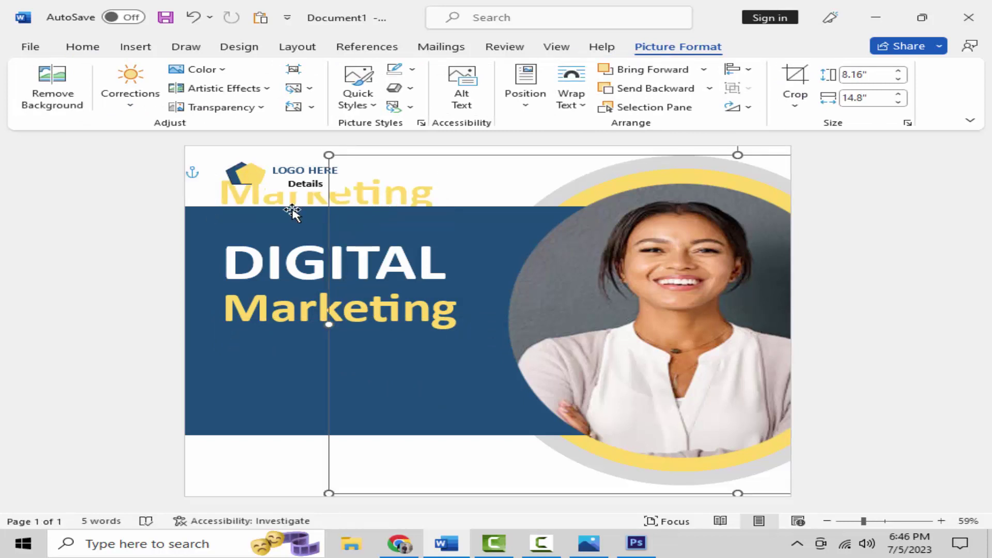
pyautogui.click(284, 203)
pyautogui.click(327, 365)
pyautogui.click(328, 336)
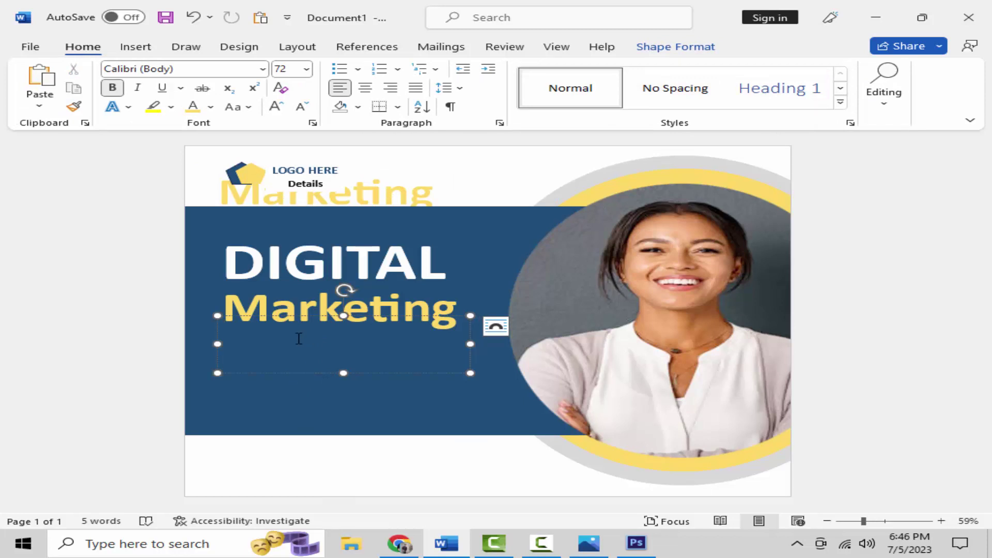
pyautogui.write('Ex')
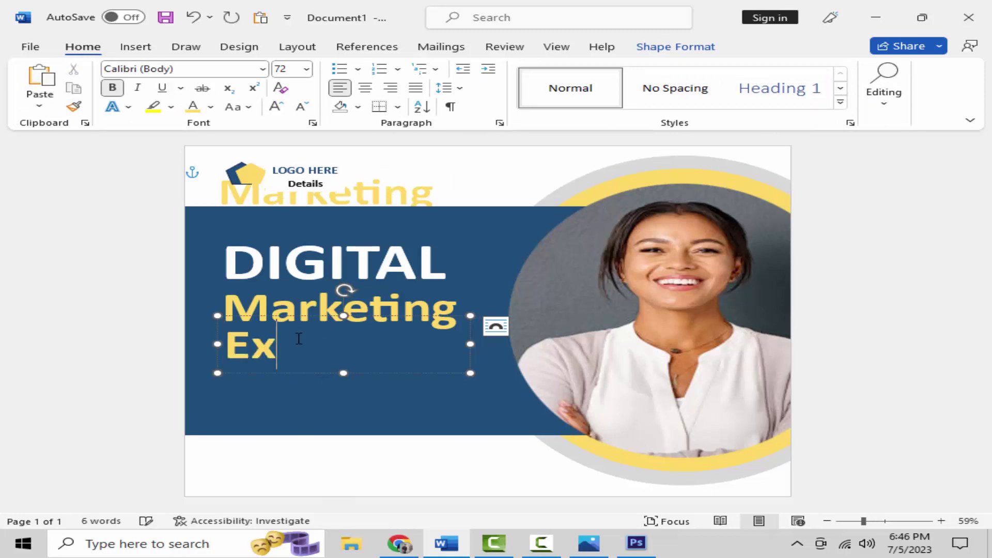
pyautogui.write('pert')
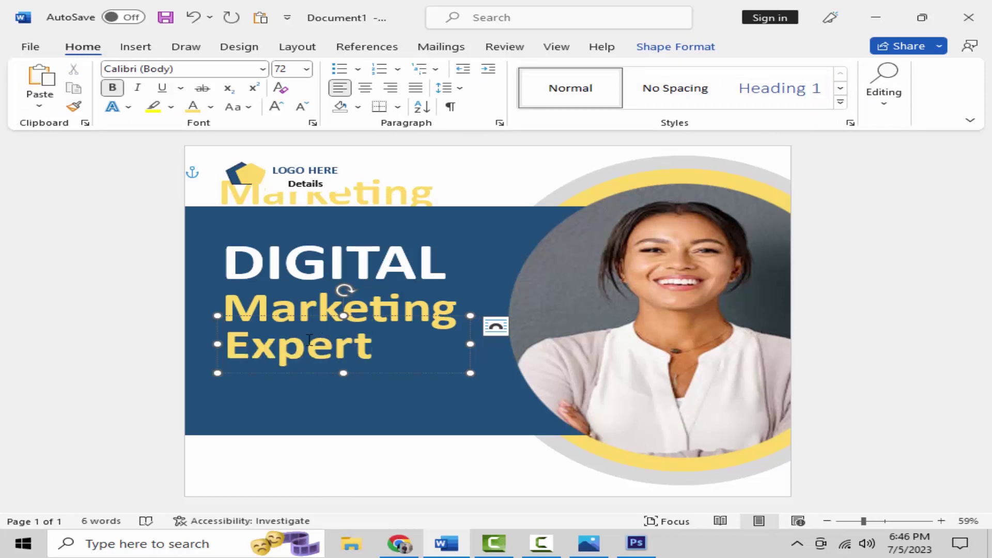
pyautogui.click(308, 197)
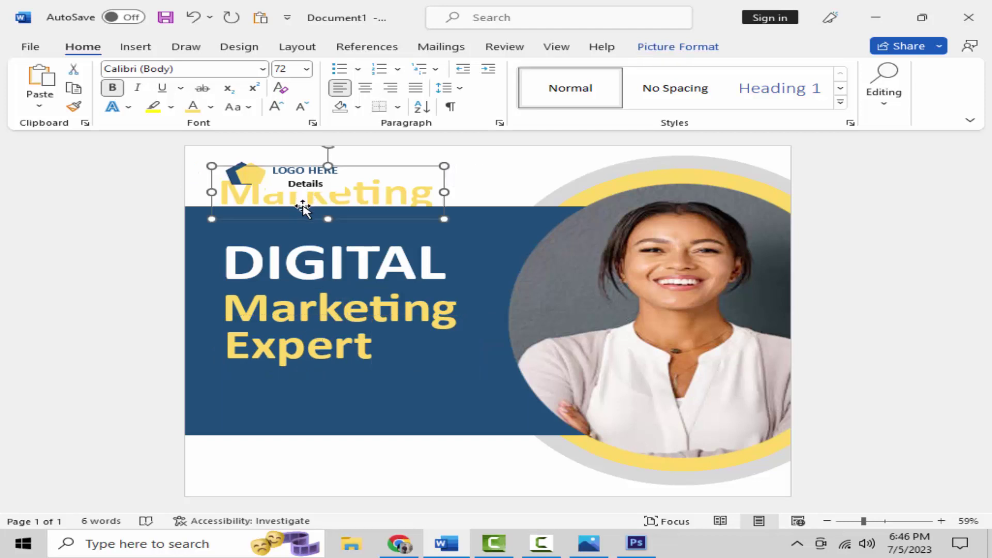
pyautogui.press('Delete')
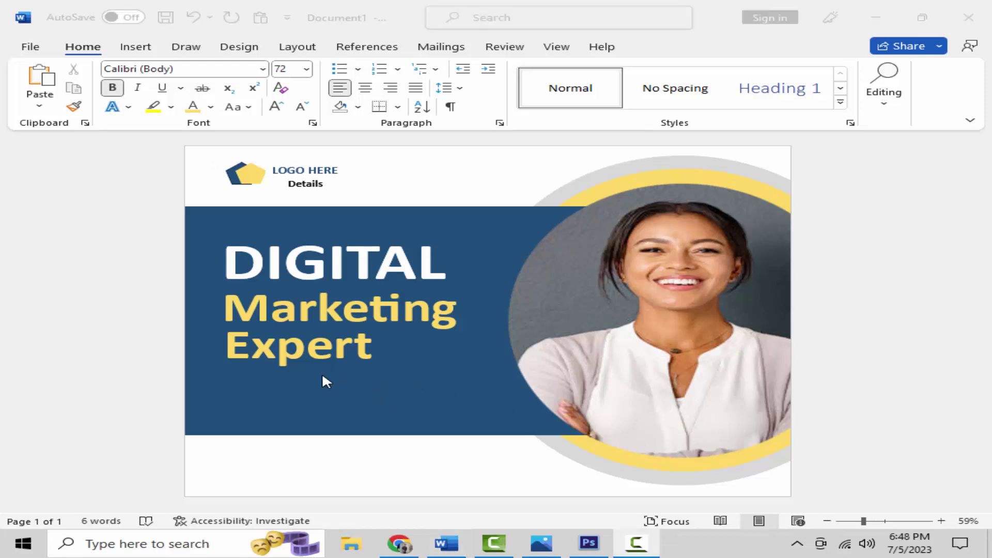
# Step: Draw a wide rounded rectangle below the Expert line
pyautogui.click(136, 47)
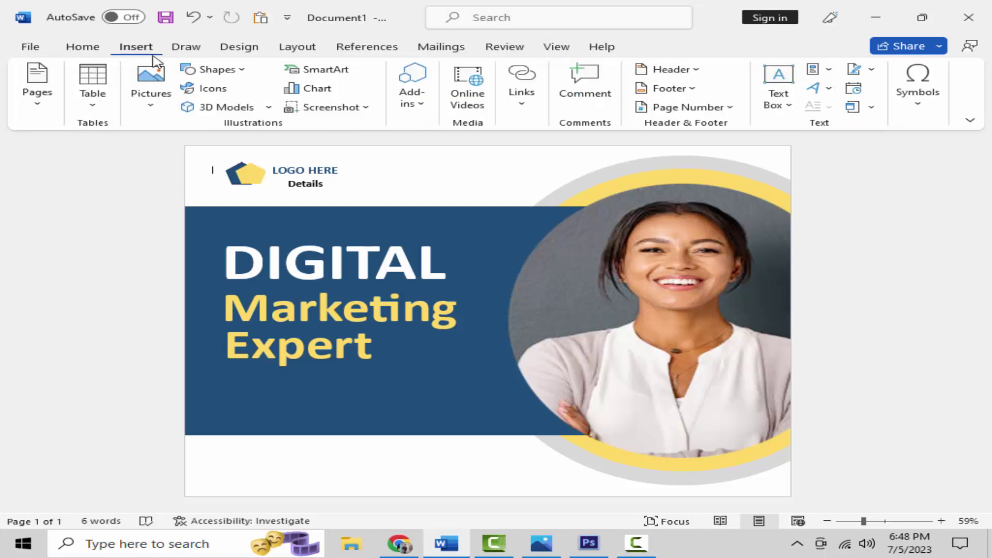
pyautogui.click(247, 72)
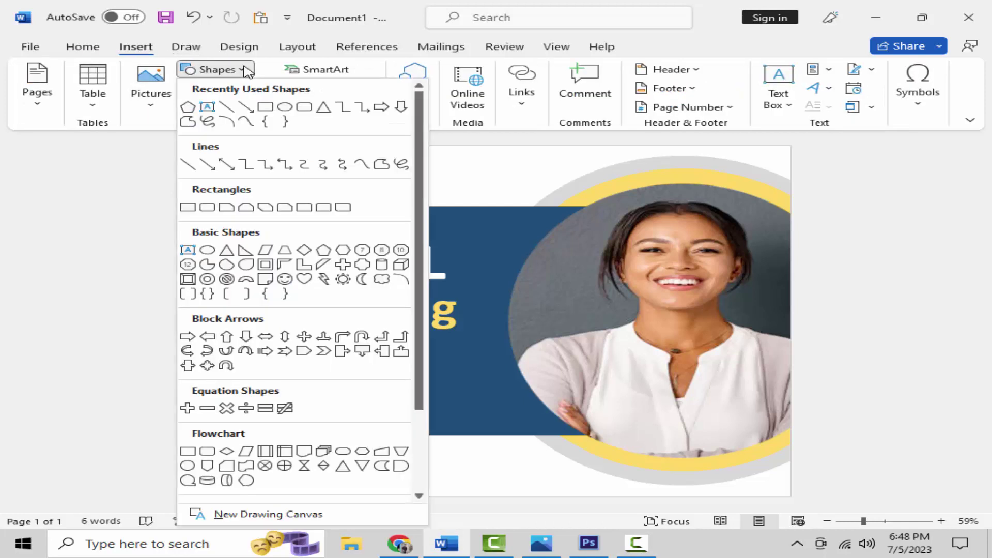
pyautogui.click(304, 109)
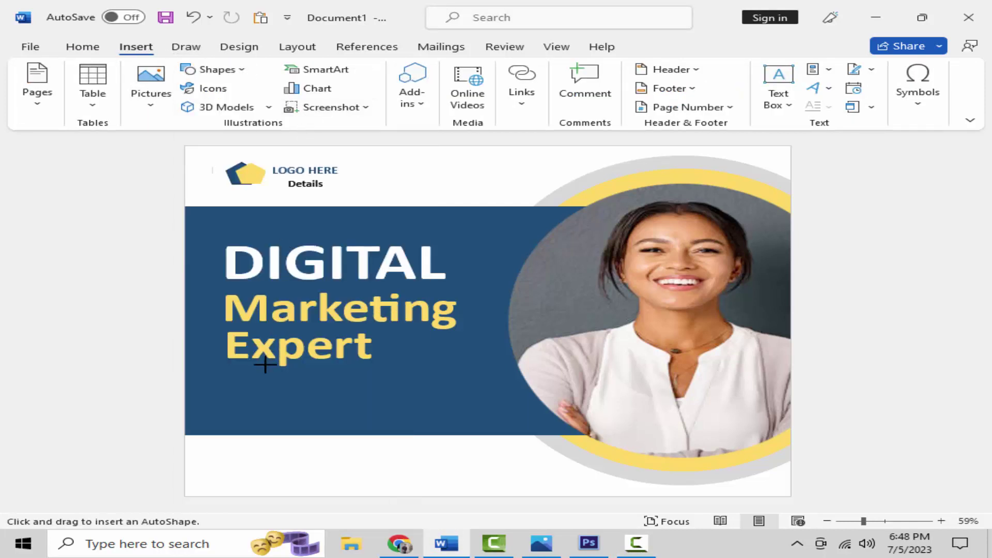
pyautogui.moveTo(242, 383)
pyautogui.mouseDown()
pyautogui.moveTo(489, 411)
pyautogui.moveTo(436, 405)
pyautogui.mouseUp()
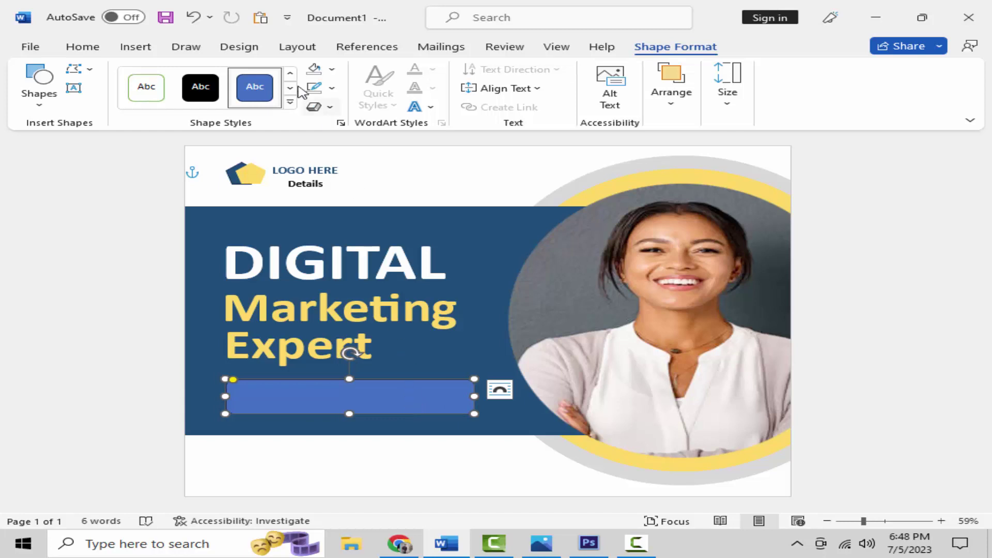
# Step: Fill the rectangle Gold Lighter 40% and give it a white outline
pyautogui.click(331, 88)
pyautogui.click(331, 69)
pyautogui.click(331, 69)
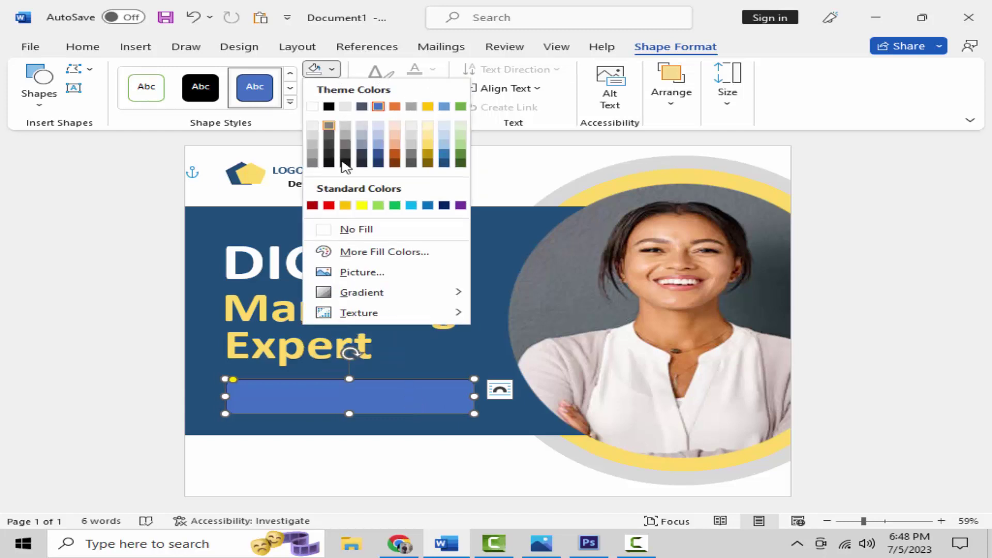
pyautogui.click(430, 147)
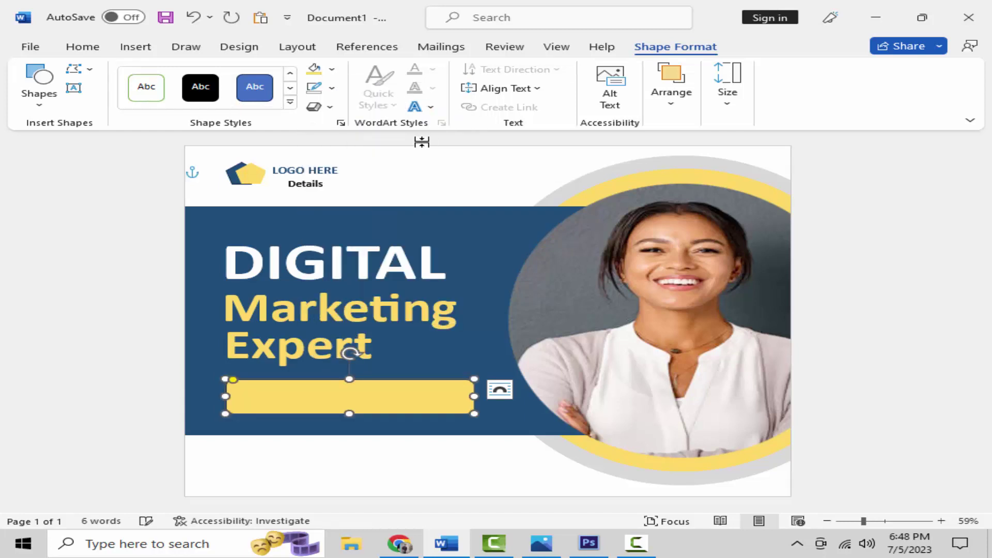
pyautogui.click(332, 88)
pyautogui.click(315, 127)
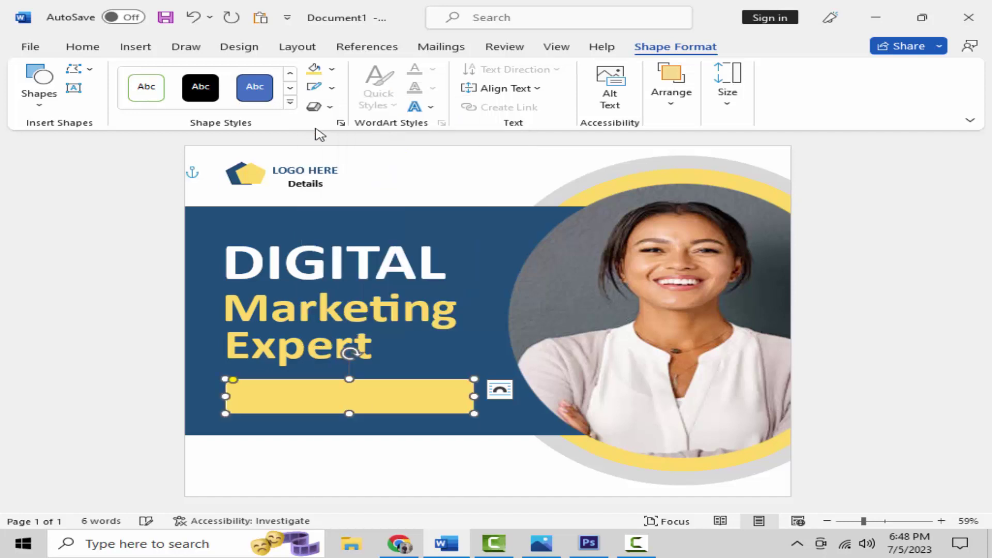
pyautogui.click(332, 89)
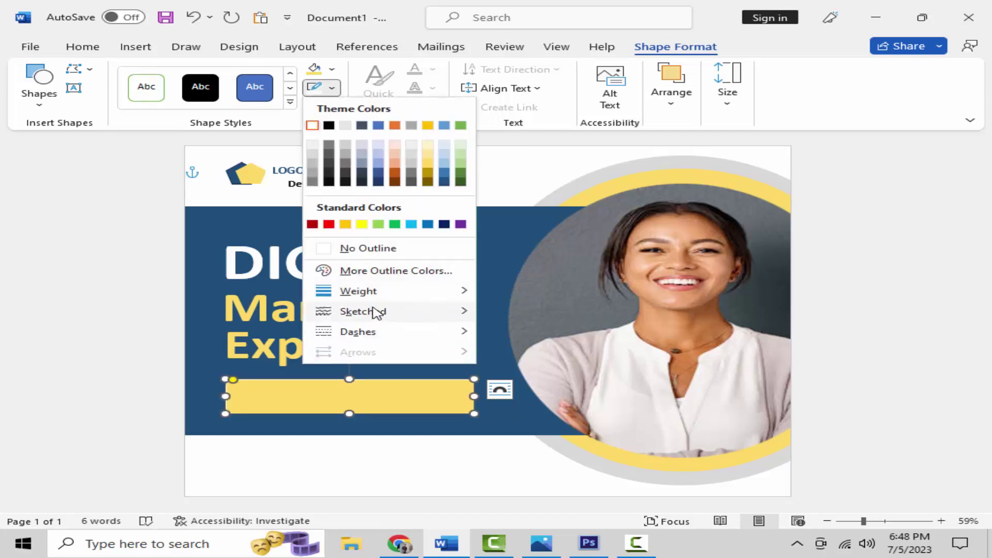
pyautogui.moveTo(358, 290)
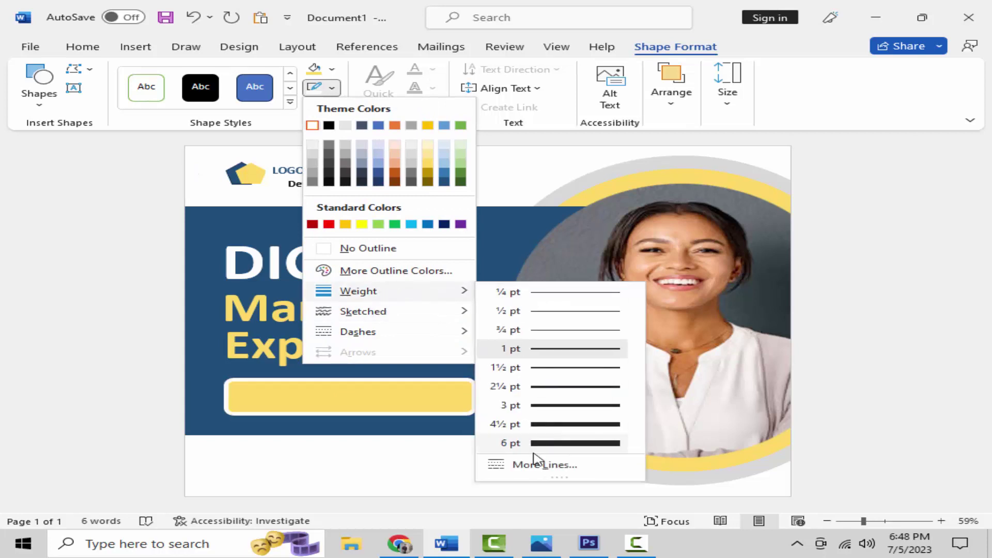
# Step: Thicken the rectangle's white outline to 9 pt
pyautogui.click(535, 459)
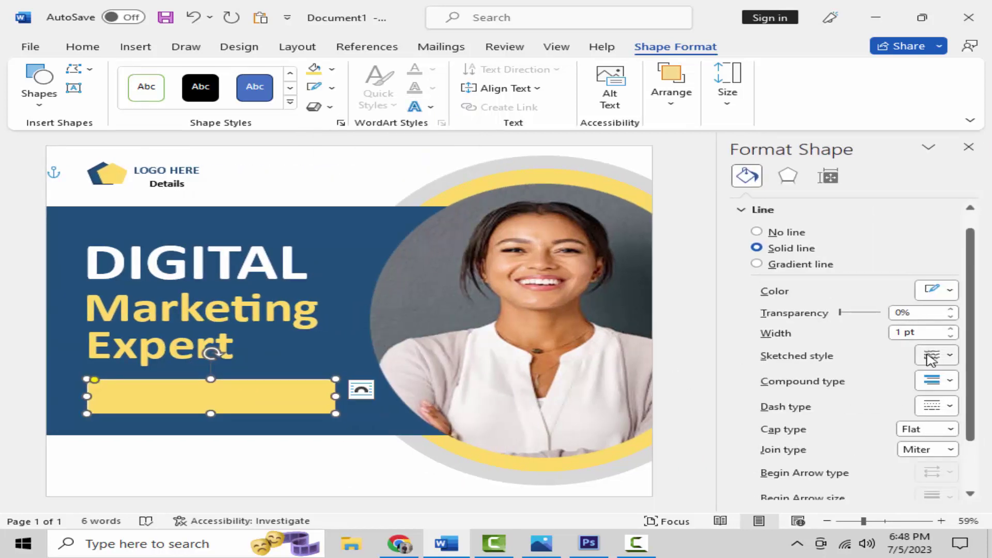
pyautogui.click(952, 329)
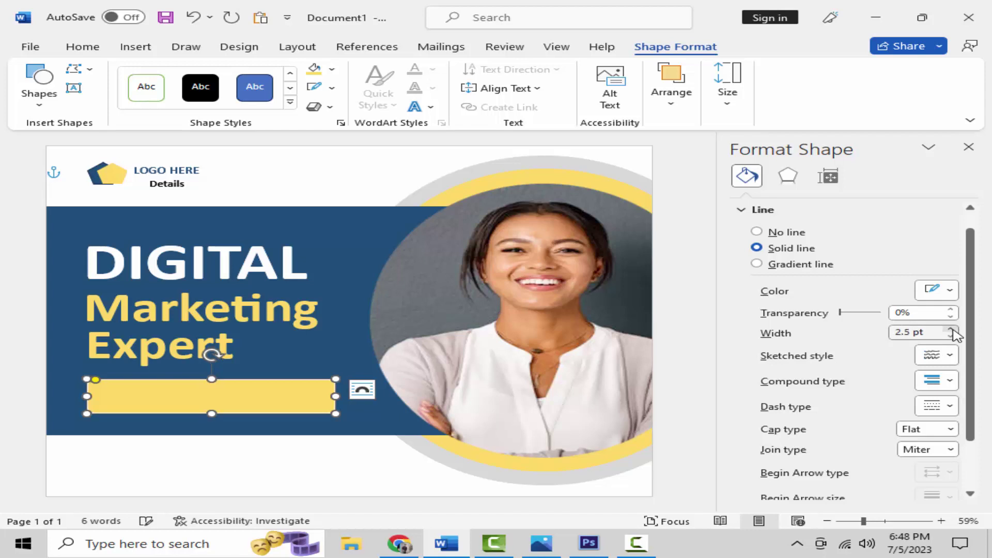
pyautogui.click(952, 329)
pyautogui.click(951, 329)
pyautogui.click(951, 329)
pyautogui.click(952, 329)
pyautogui.click(952, 329)
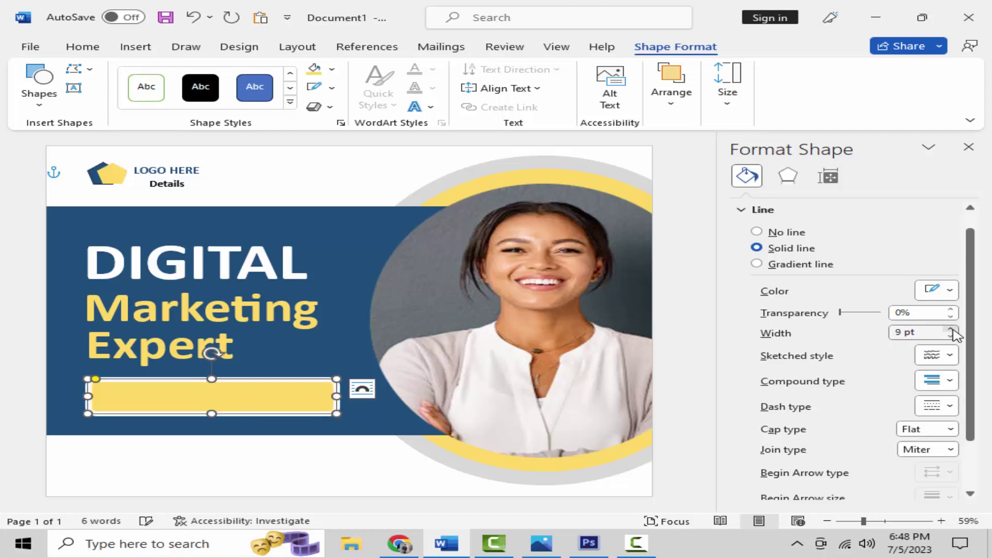
pyautogui.click(952, 329)
pyautogui.click(952, 329)
pyautogui.click(969, 147)
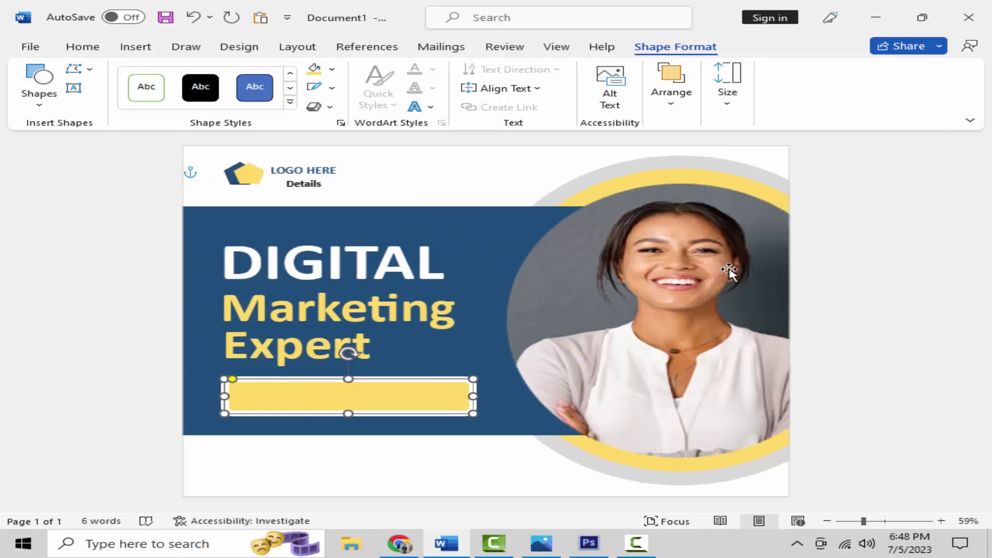
# Step: Shrink the gold rectangle to button size under Expert
pyautogui.click(437, 336)
pyautogui.click(350, 409)
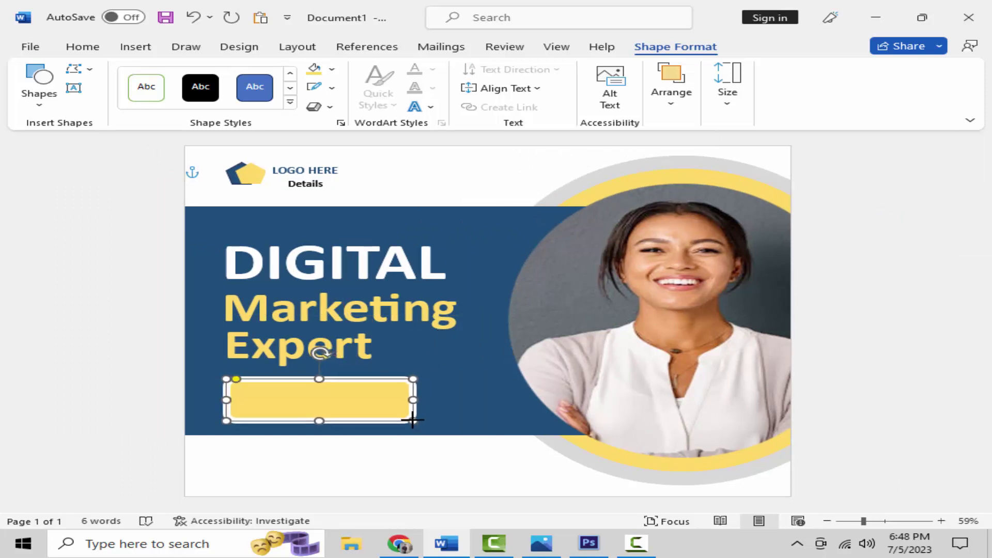
pyautogui.moveTo(424, 425)
pyautogui.mouseDown()
pyautogui.moveTo(381, 386)
pyautogui.moveTo(368, 395)
pyautogui.mouseUp()
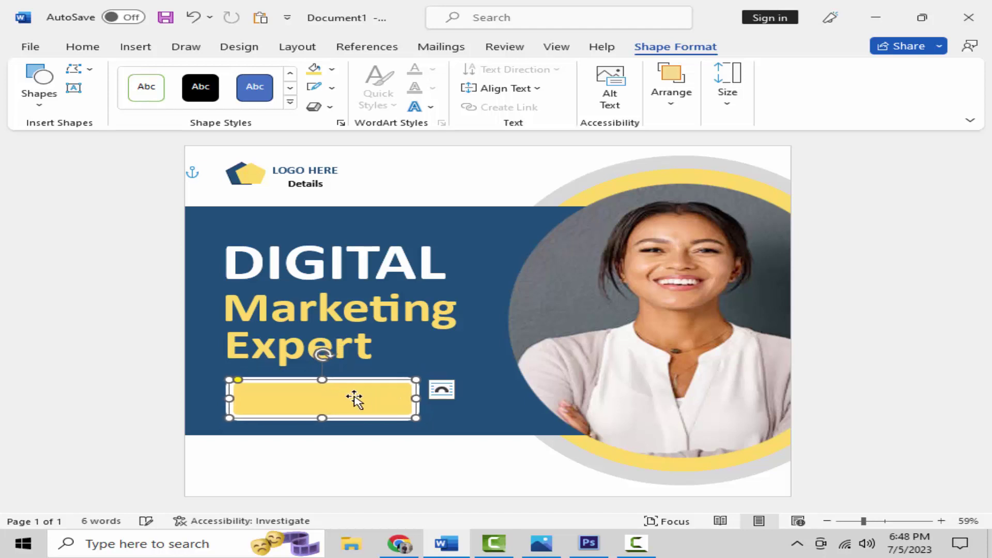
# Step: Add GET STARTED text to the button and make it bold black
pyautogui.click(74, 89)
pyautogui.write('GET STARTED')
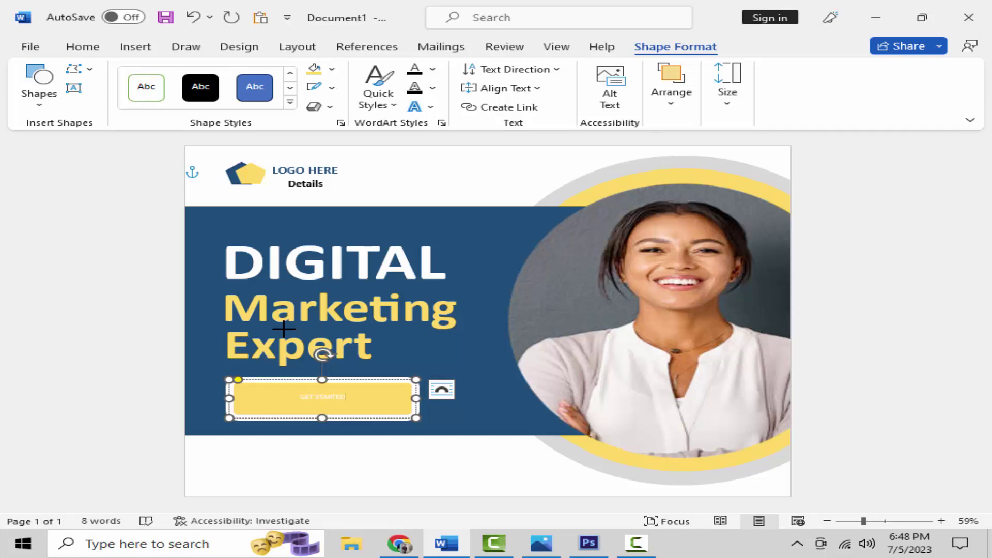
pyautogui.hotkey('ctrl', 'a')
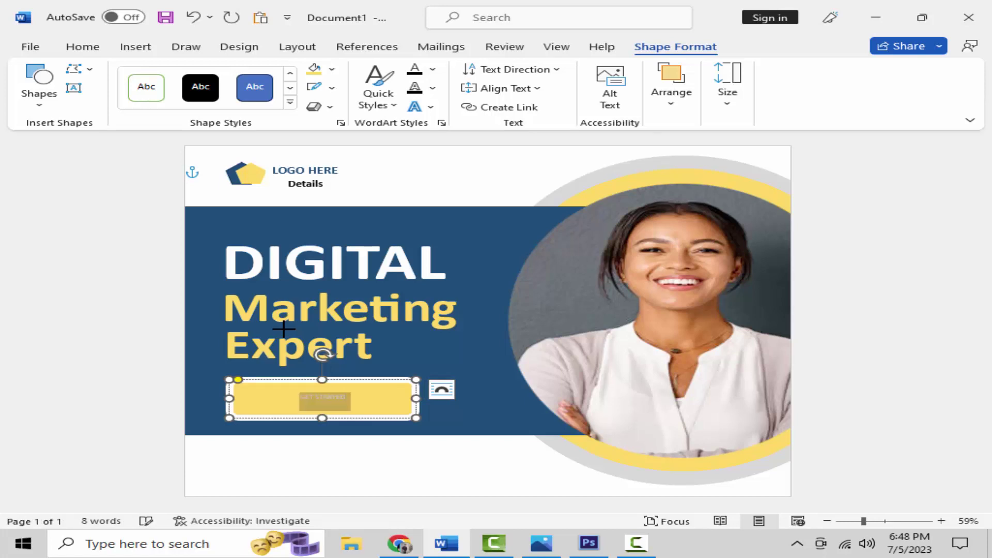
pyautogui.click(103, 47)
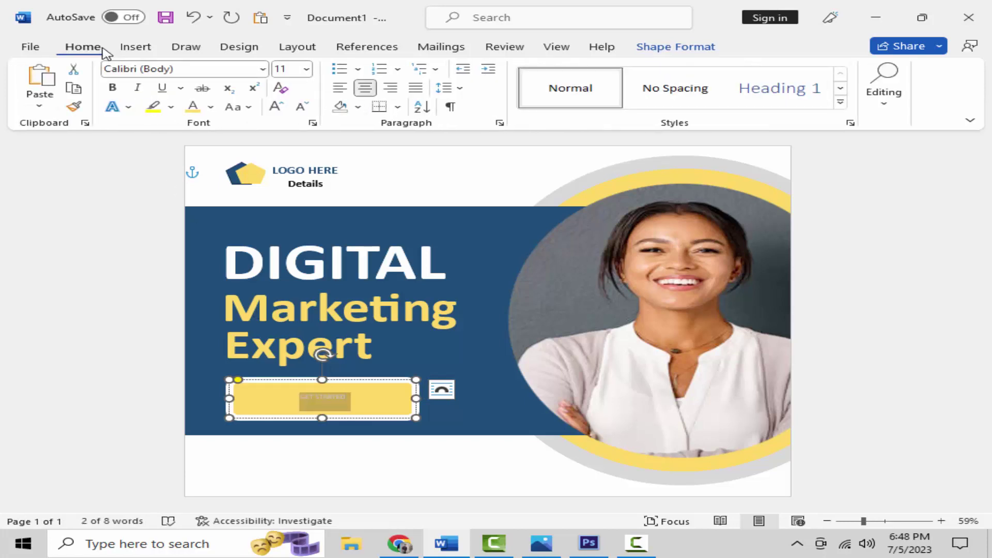
pyautogui.click(210, 106)
pyautogui.click(205, 127)
pyautogui.click(211, 107)
pyautogui.click(205, 165)
pyautogui.click(115, 88)
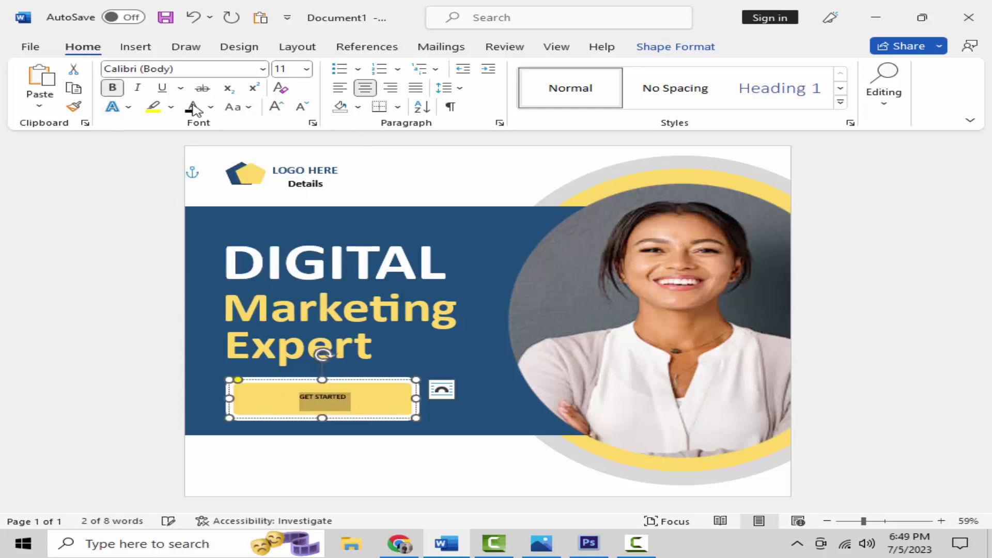
# Step: Set the GET STARTED text to 36 pt so it fits on one line
pyautogui.tripleClick(276, 108)
pyautogui.doubleClick(275, 108)
pyautogui.doubleClick(275, 107)
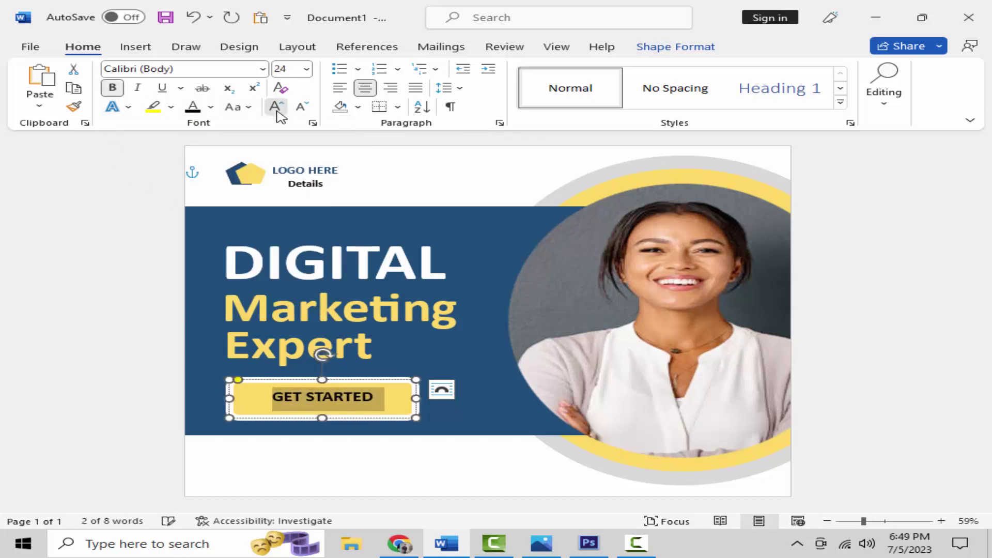
pyautogui.doubleClick(275, 107)
pyautogui.click(276, 107)
pyautogui.click(275, 107)
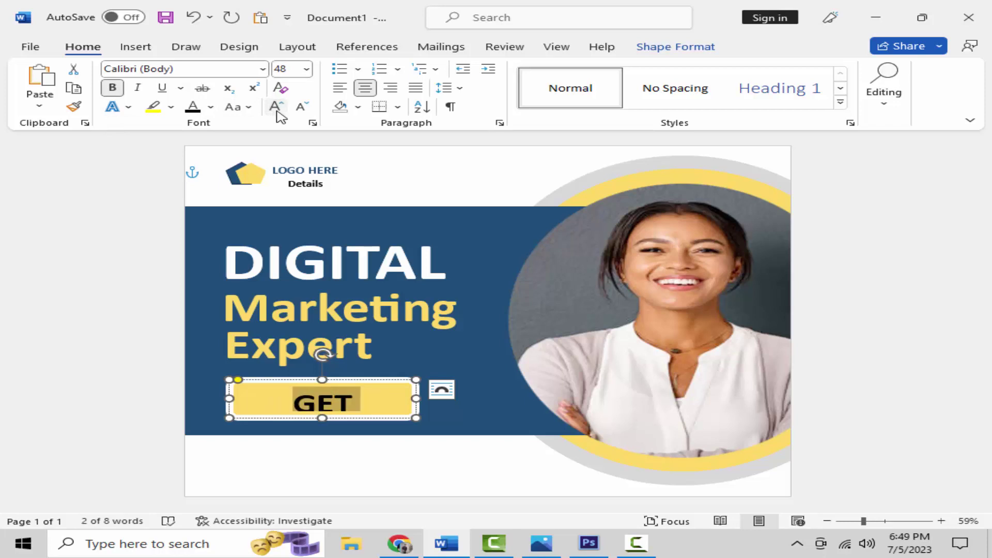
pyautogui.click(302, 107)
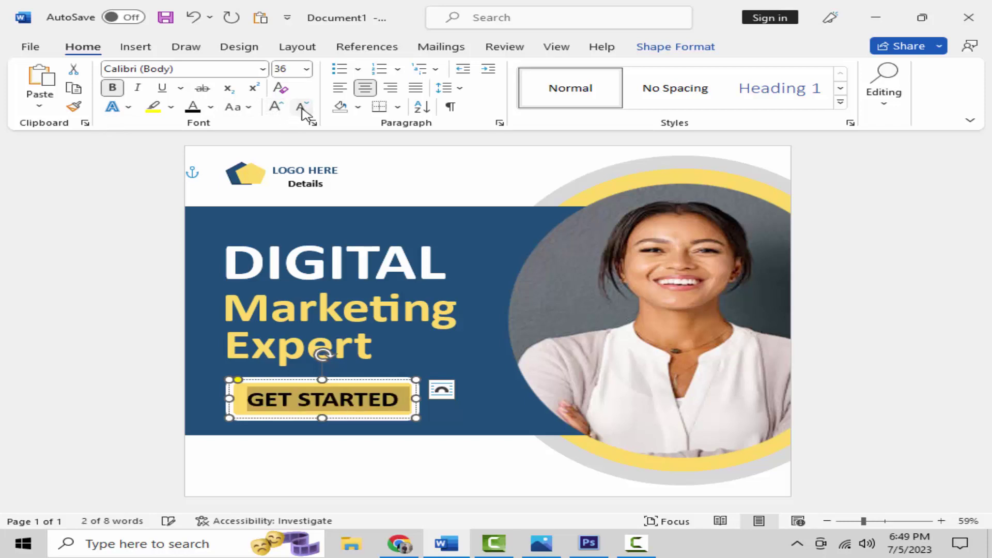
pyautogui.click(370, 467)
pyautogui.click(269, 476)
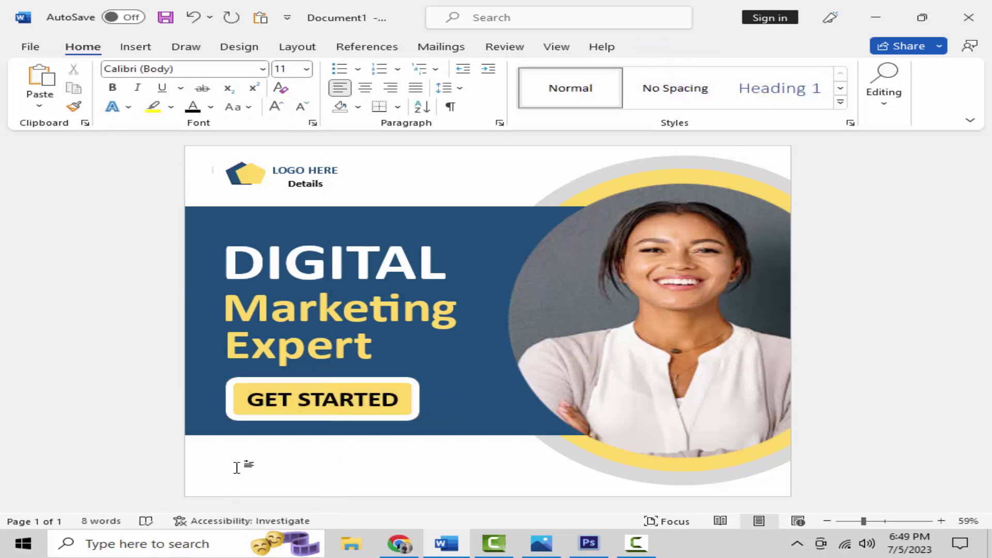
# Step: Zoom out to review the whole banner layout, then bring up the Insert options
pyautogui.keyDown('ctrl'); pyautogui.scroll(-1, 249, 448); pyautogui.keyUp('ctrl')
pyautogui.keyDown('ctrl'); pyautogui.scroll(-2, 245, 454); pyautogui.keyUp('ctrl')
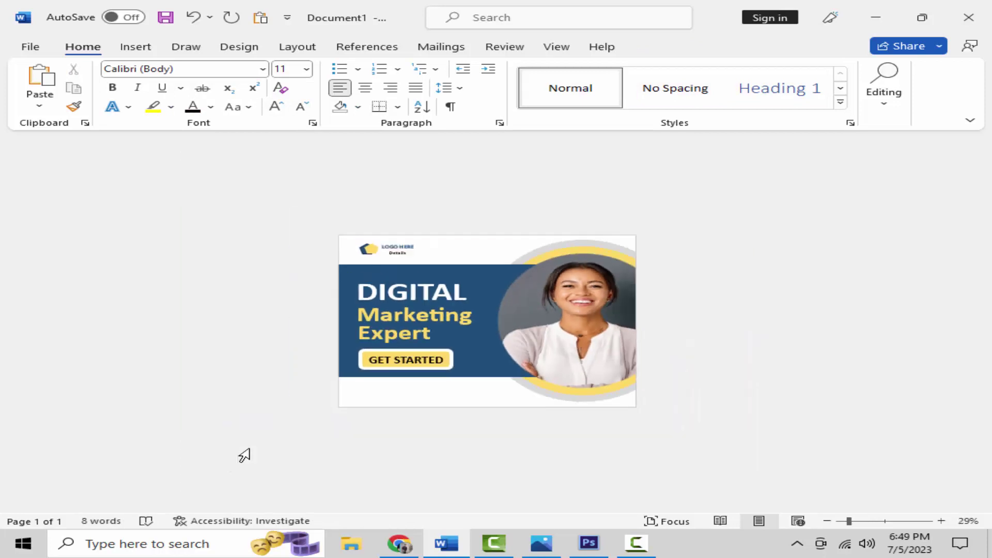
pyautogui.keyDown('ctrl'); pyautogui.scroll(3, 244, 456); pyautogui.keyUp('ctrl')
pyautogui.keyDown('ctrl'); pyautogui.scroll(-1, 249, 450); pyautogui.keyUp('ctrl')
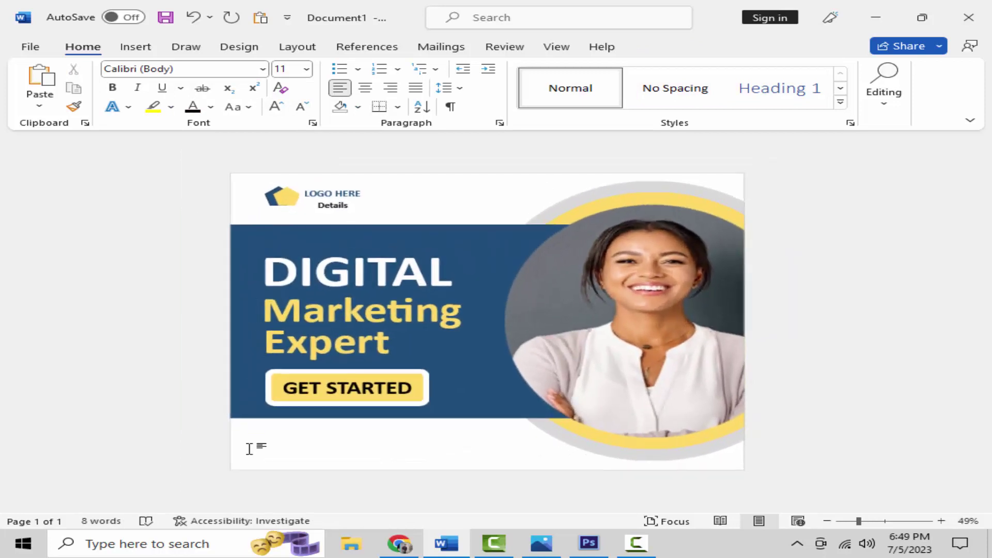
pyautogui.keyDown('ctrl'); pyautogui.scroll(1, 250, 449); pyautogui.keyUp('ctrl')
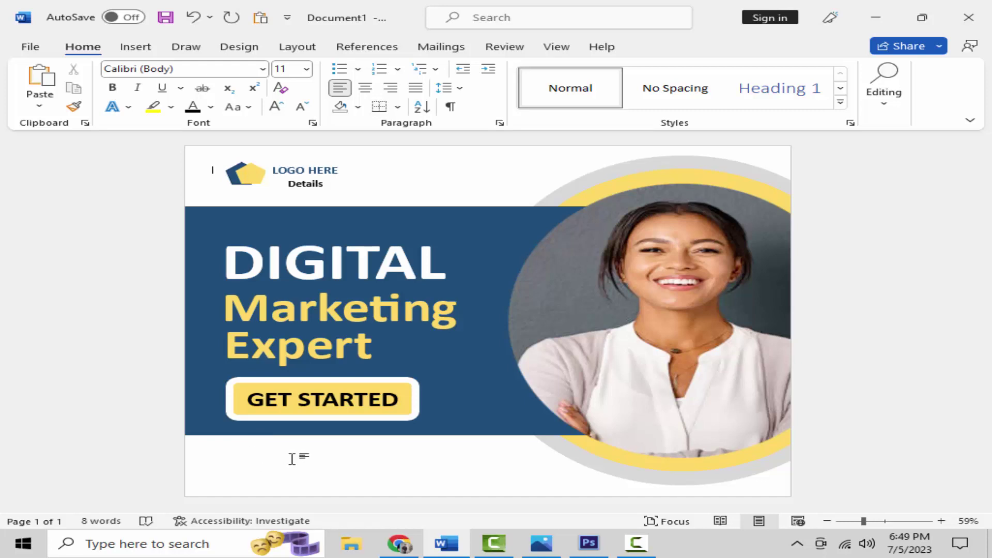
pyautogui.click(123, 50)
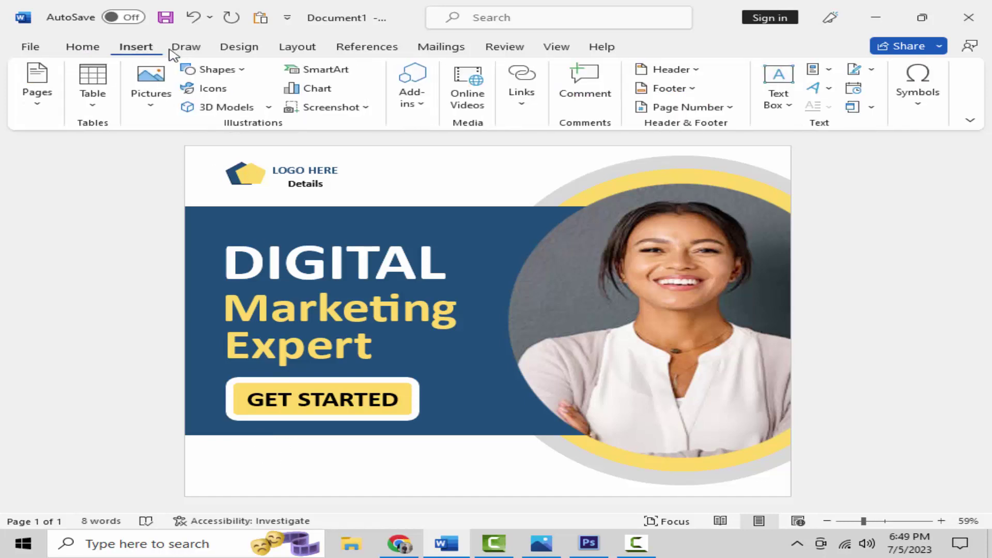
# Step: Find the mobile phone icon in the Stock Images icon library and insert it
pyautogui.click(216, 88)
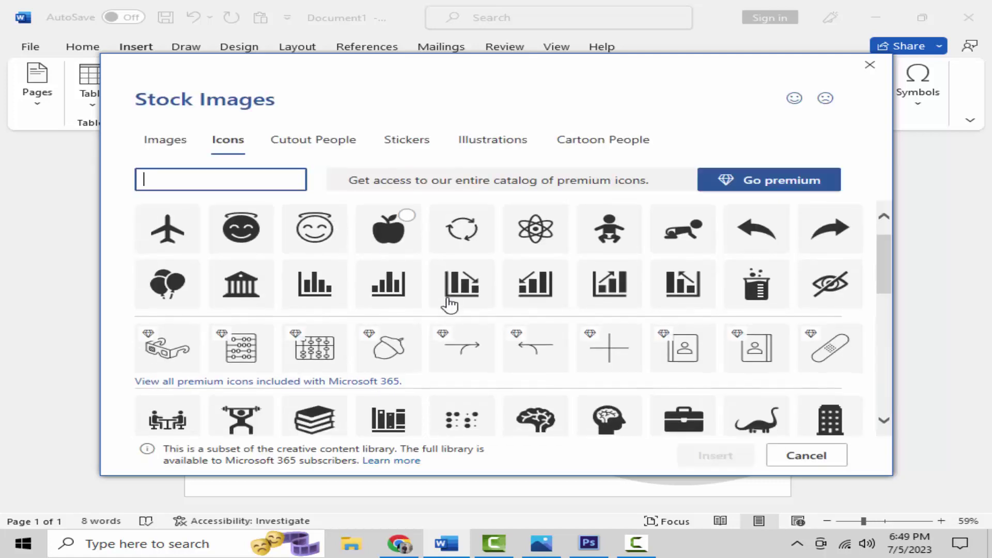
pyautogui.scroll(-1, 449, 305)
pyautogui.scroll(-1, 450, 305)
pyautogui.scroll(-1, 450, 305)
pyautogui.scroll(-1, 449, 305)
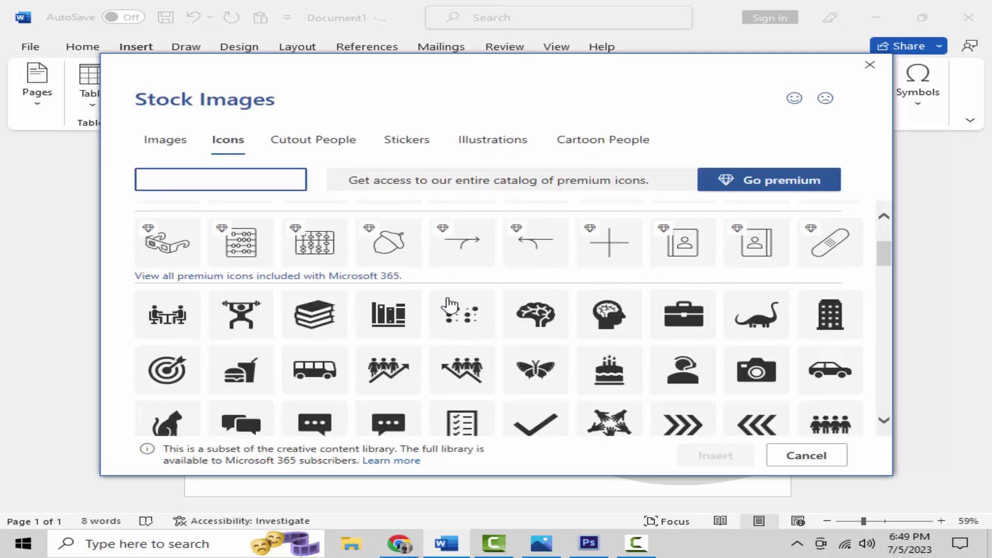
pyautogui.scroll(-1, 451, 290)
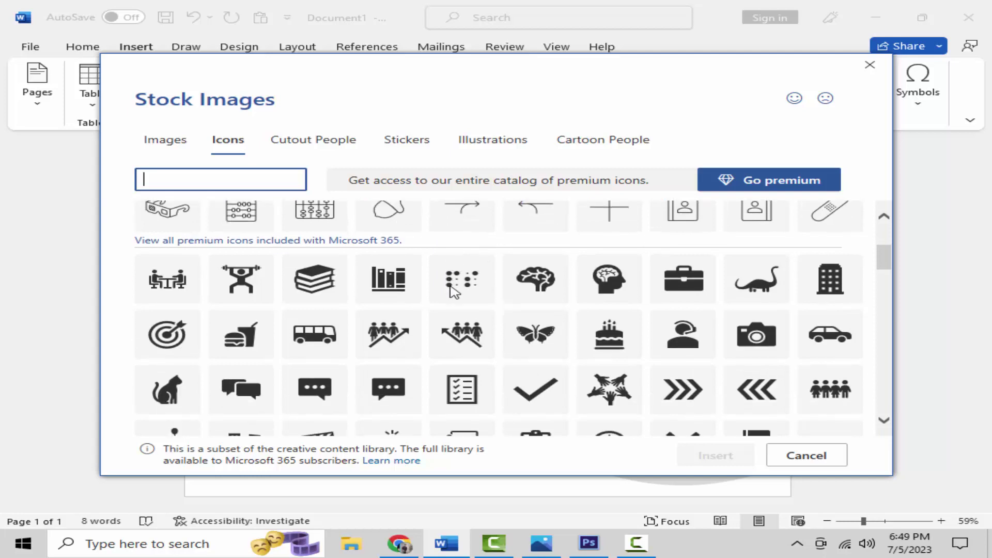
pyautogui.scroll(-1, 451, 291)
pyautogui.scroll(-1, 452, 291)
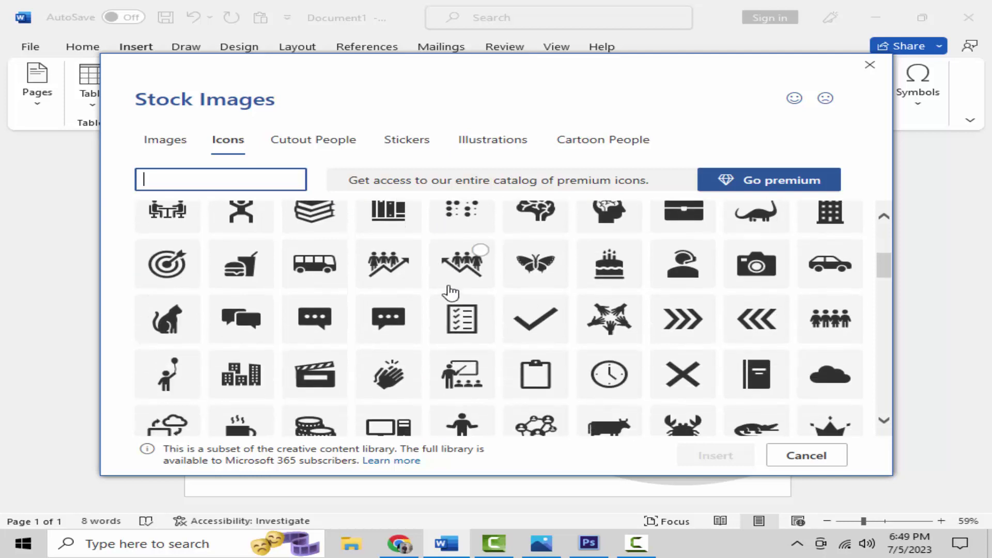
pyautogui.scroll(-1, 451, 292)
pyautogui.scroll(-1, 451, 292)
pyautogui.scroll(-1, 451, 292)
pyautogui.scroll(-1, 450, 293)
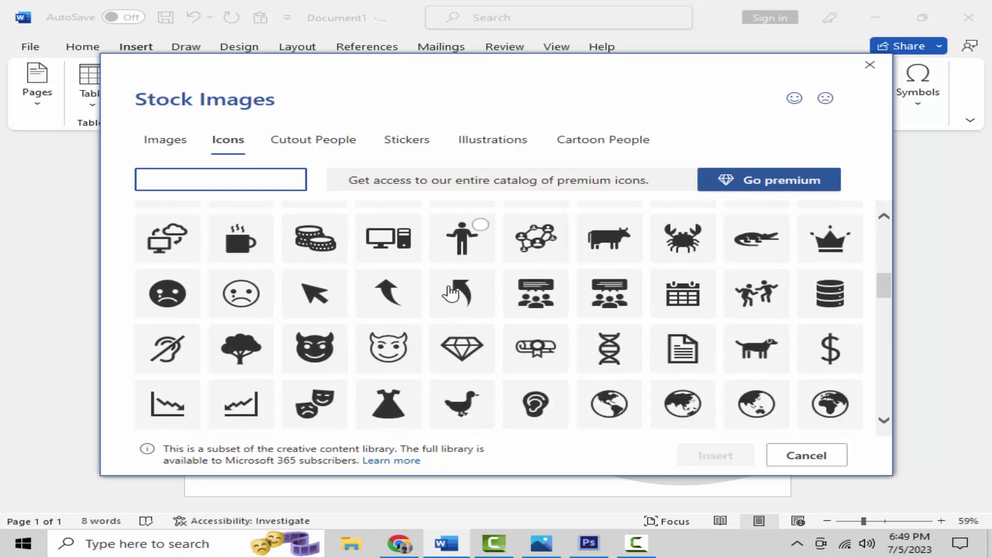
pyautogui.scroll(-1, 451, 293)
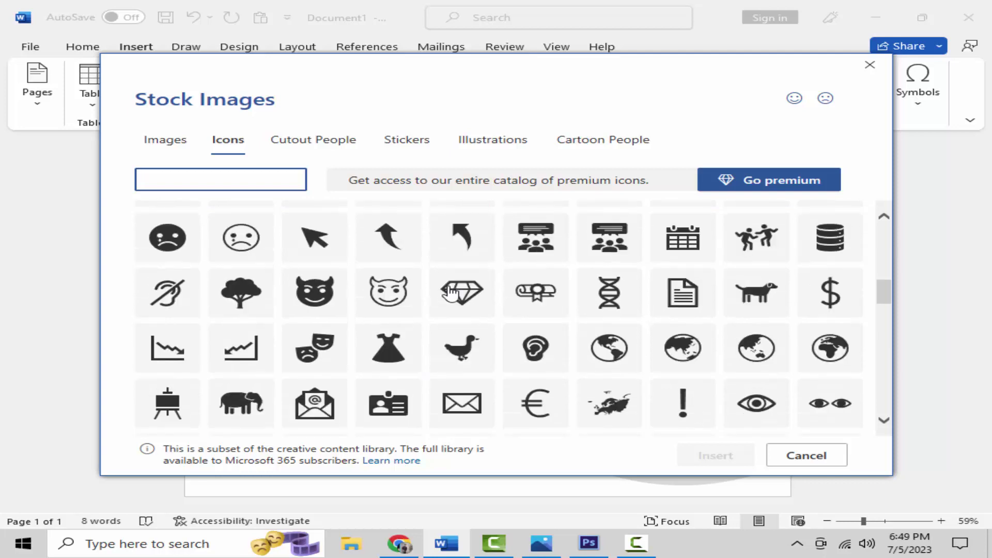
pyautogui.scroll(-1, 451, 293)
pyautogui.scroll(-1, 454, 290)
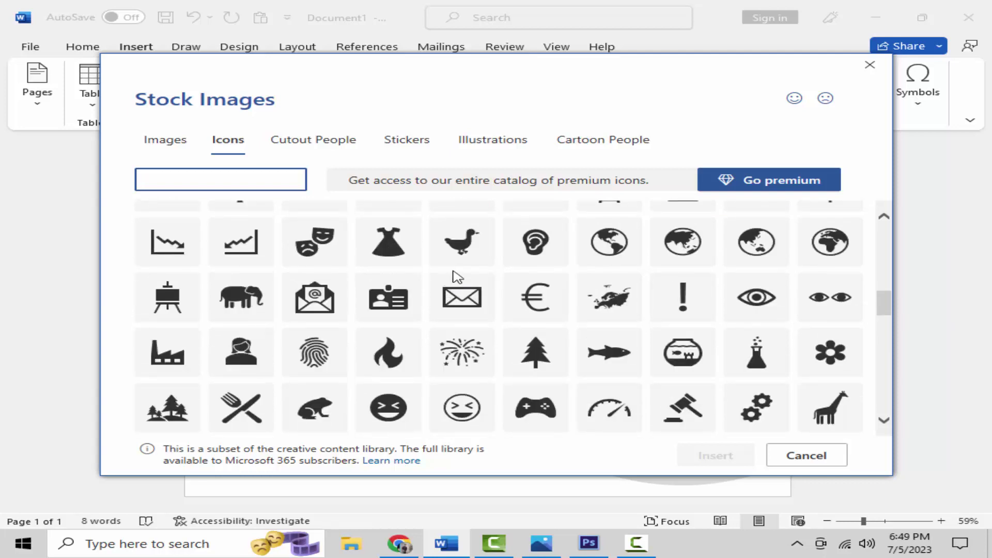
pyautogui.scroll(-2, 459, 275)
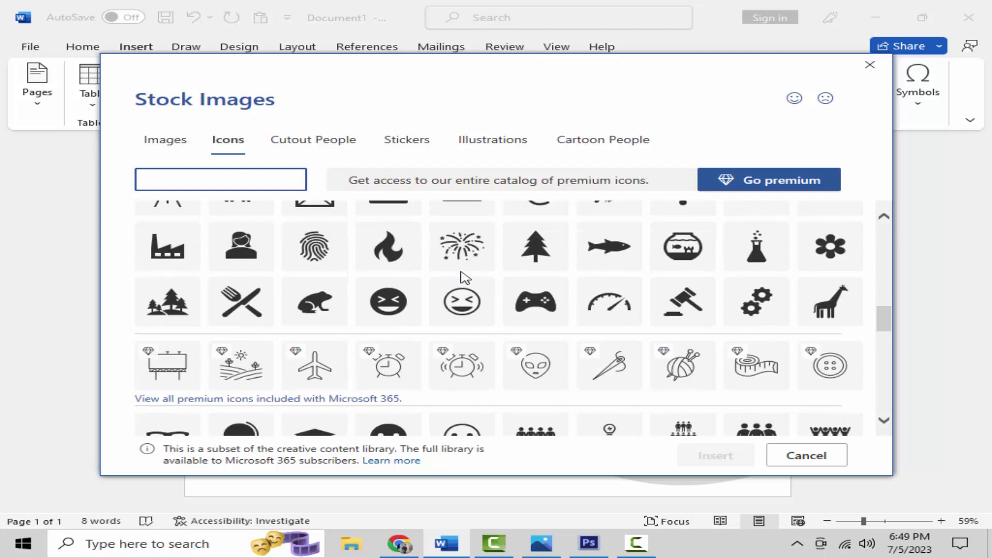
pyautogui.scroll(-1, 463, 278)
pyautogui.scroll(-2, 464, 280)
pyautogui.scroll(-2, 467, 282)
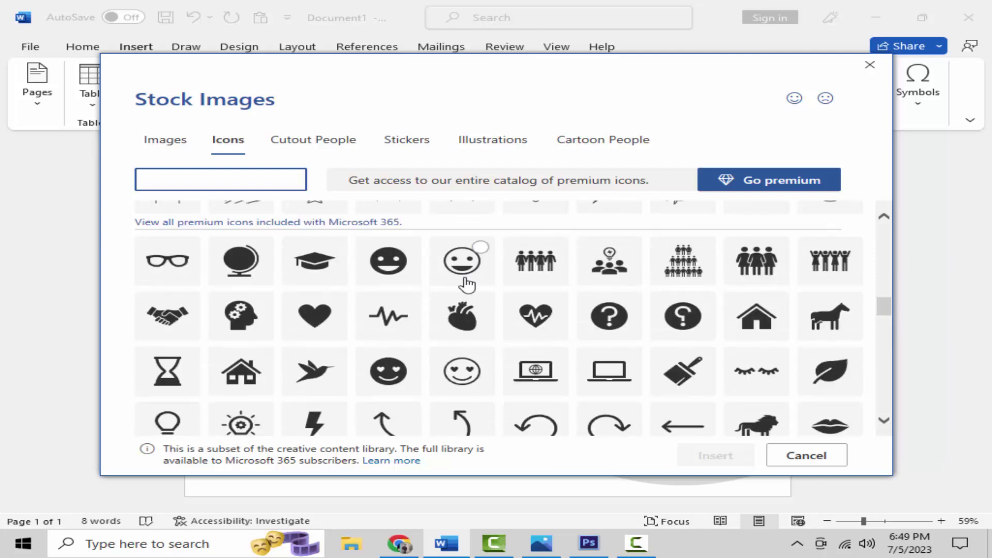
pyautogui.scroll(-1, 465, 283)
pyautogui.scroll(-1, 468, 284)
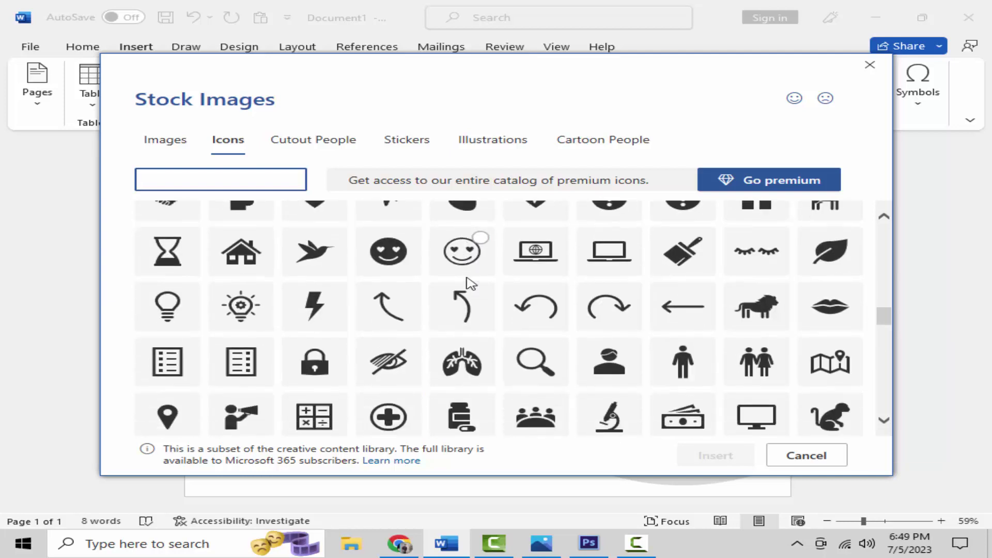
pyautogui.scroll(-1, 470, 287)
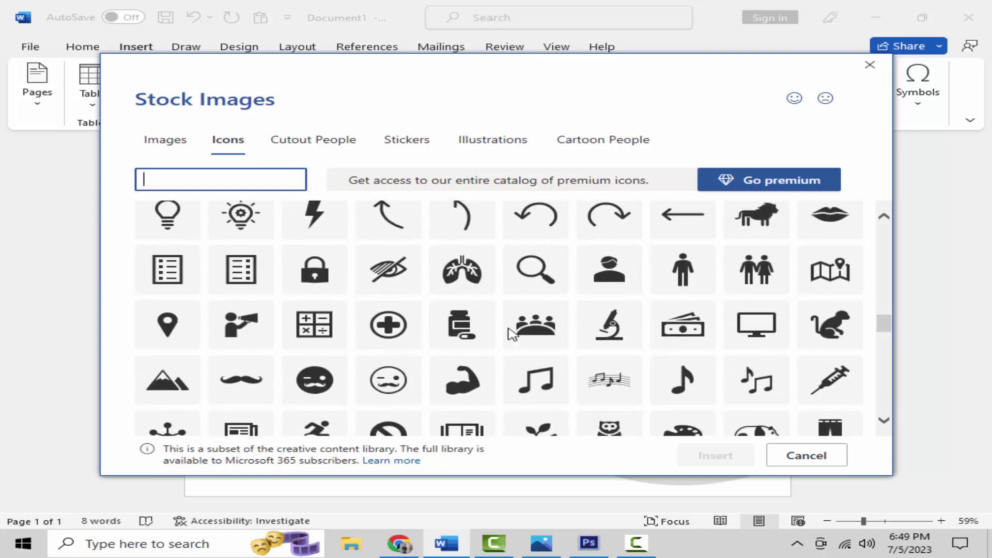
pyautogui.scroll(-2, 626, 351)
pyautogui.scroll(-1, 626, 354)
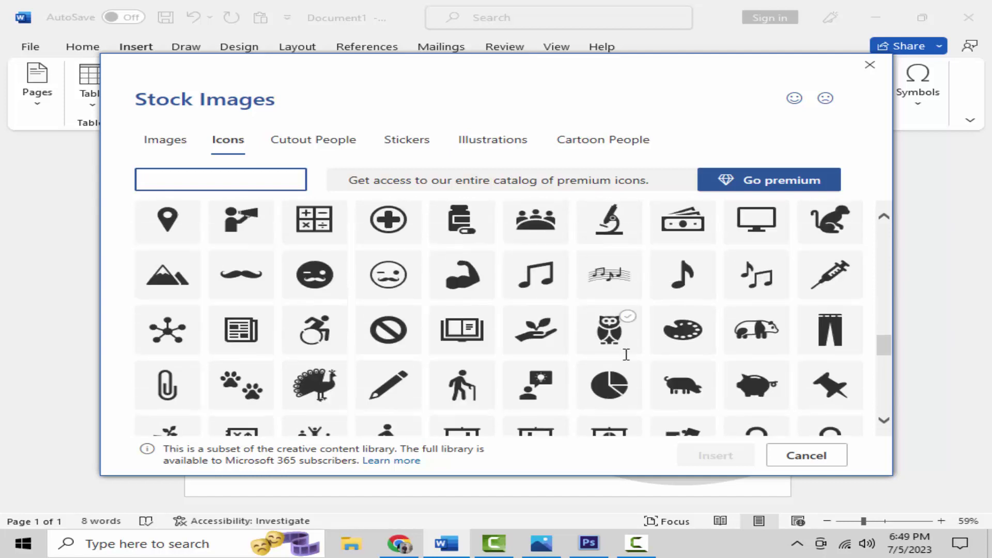
pyautogui.scroll(-1, 623, 353)
pyautogui.scroll(-2, 624, 356)
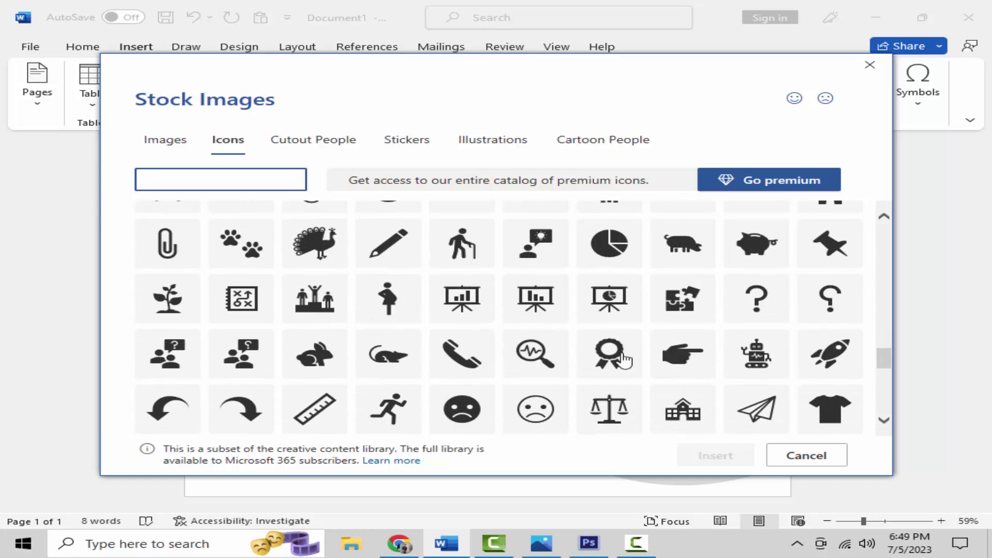
pyautogui.scroll(-1, 626, 358)
pyautogui.scroll(-2, 623, 353)
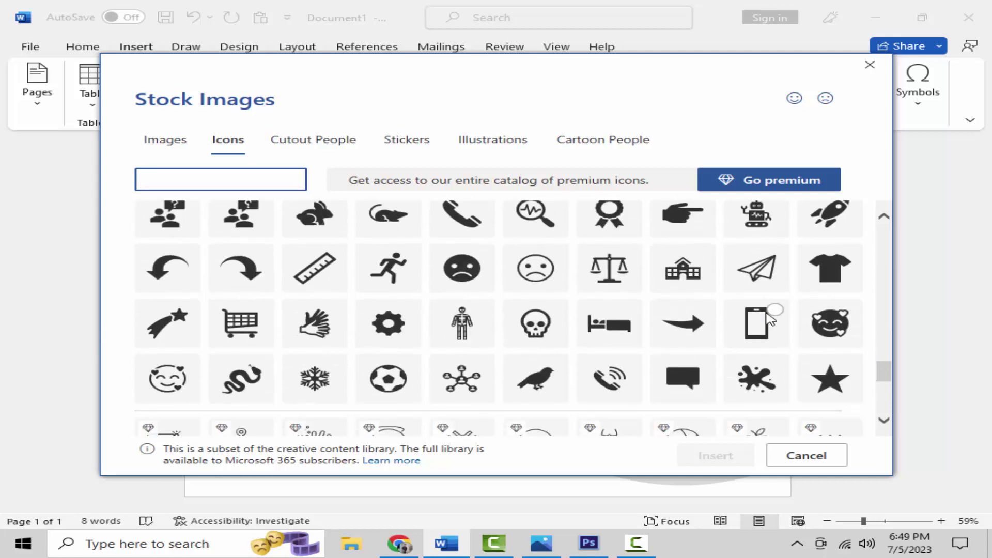
pyautogui.click(769, 347)
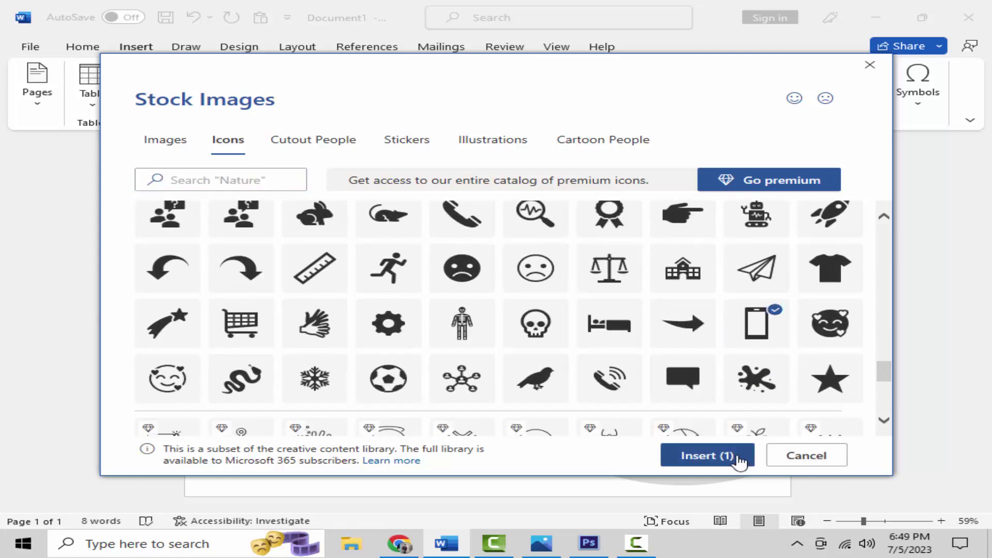
pyautogui.click(735, 457)
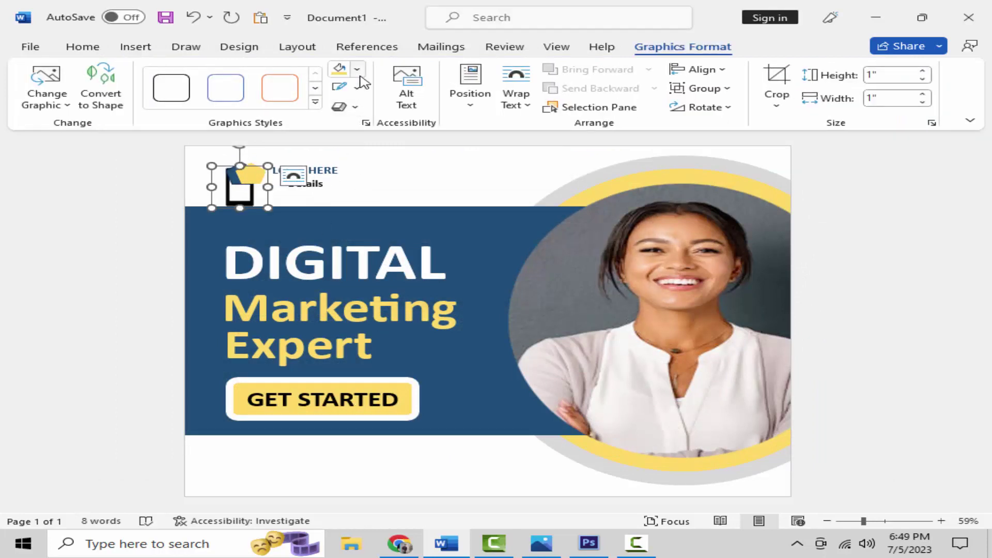
# Step: Give the phone icon a dark blue fill
pyautogui.click(356, 69)
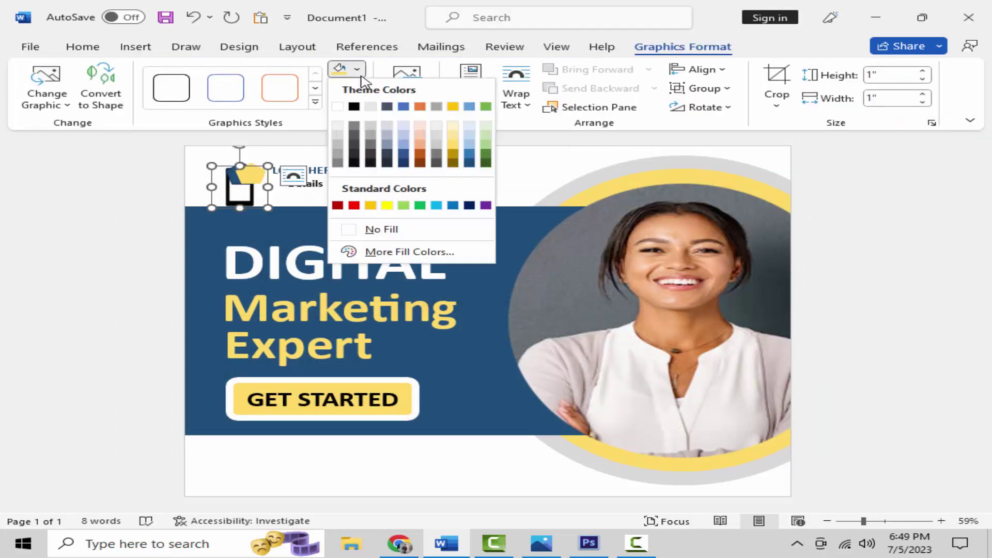
pyautogui.click(470, 164)
pyautogui.moveTo(240, 191); pyautogui.dragTo(283, 470)
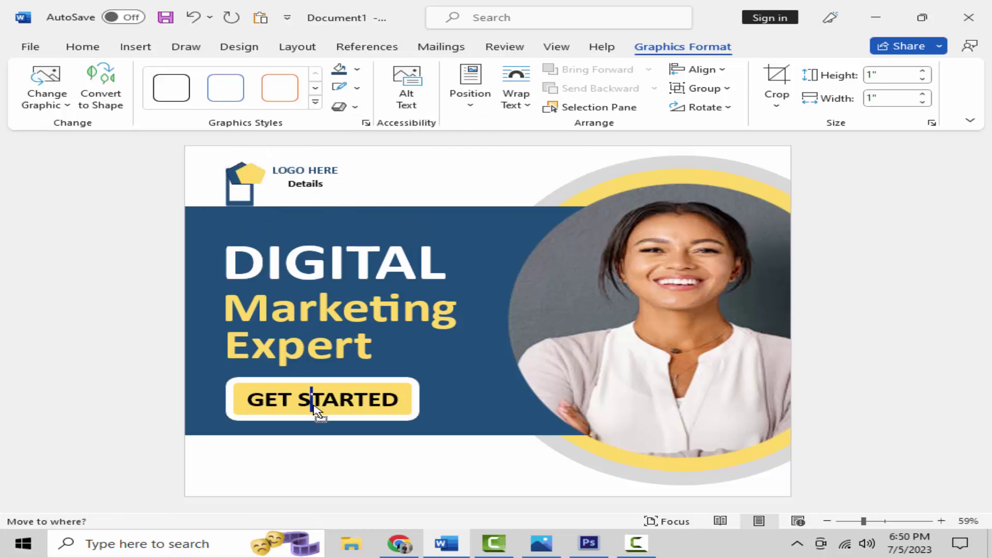
pyautogui.press('Escape')
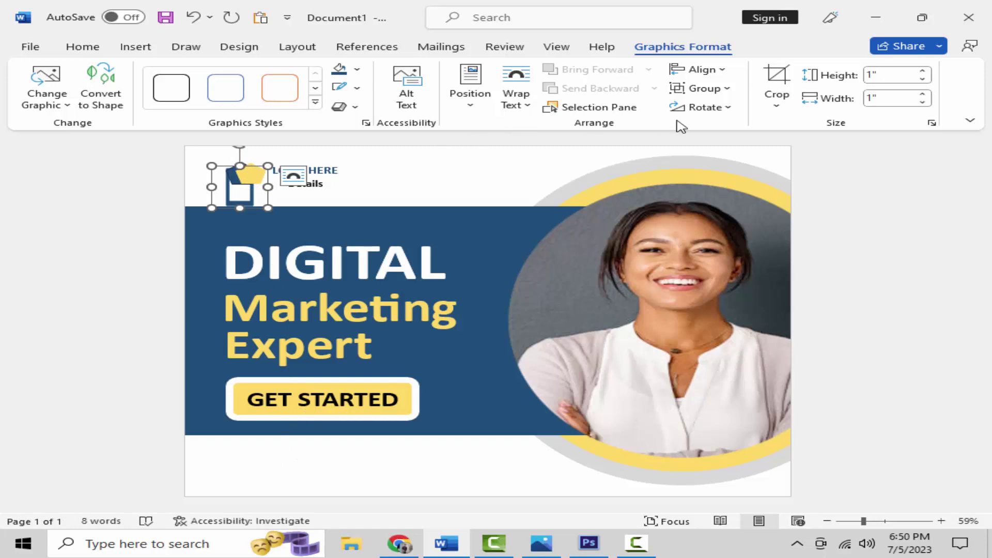
# Step: Set the icon to In Front of Text and place it below GET STARTED
pyautogui.click(515, 93)
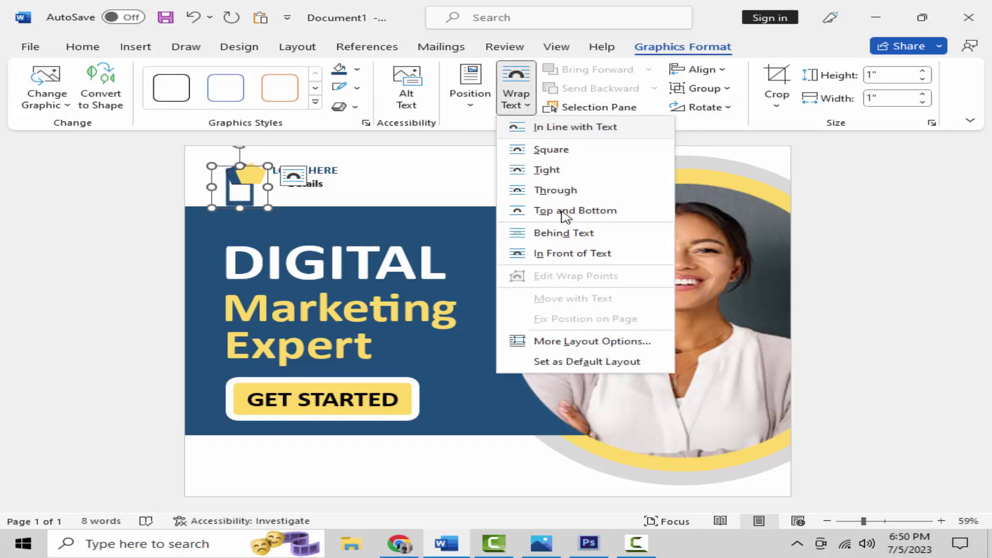
pyautogui.click(570, 254)
pyautogui.moveTo(239, 203); pyautogui.dragTo(249, 481)
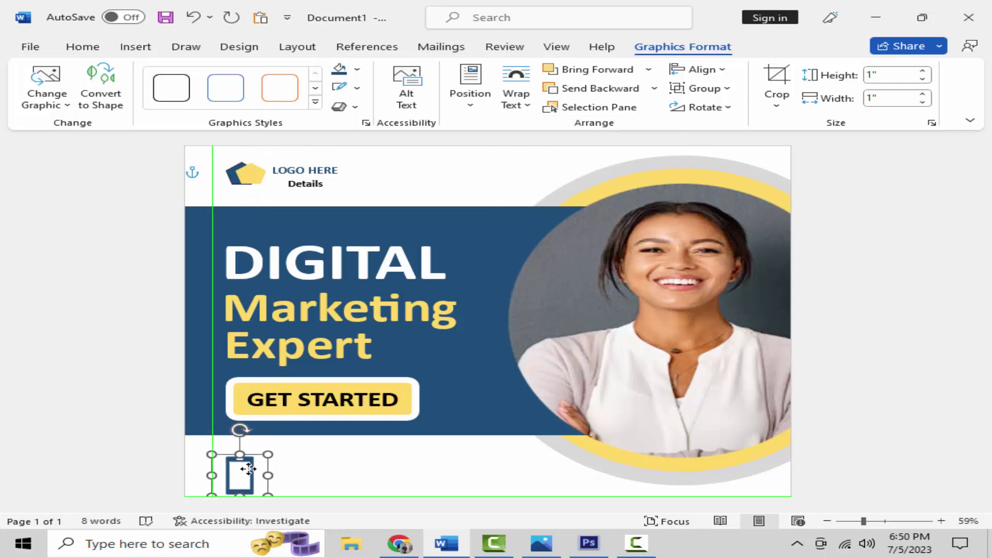
pyautogui.moveTo(248, 481)
pyautogui.mouseDown()
pyautogui.moveTo(255, 470)
pyautogui.moveTo(232, 467)
pyautogui.moveTo(242, 468)
pyautogui.mouseUp()
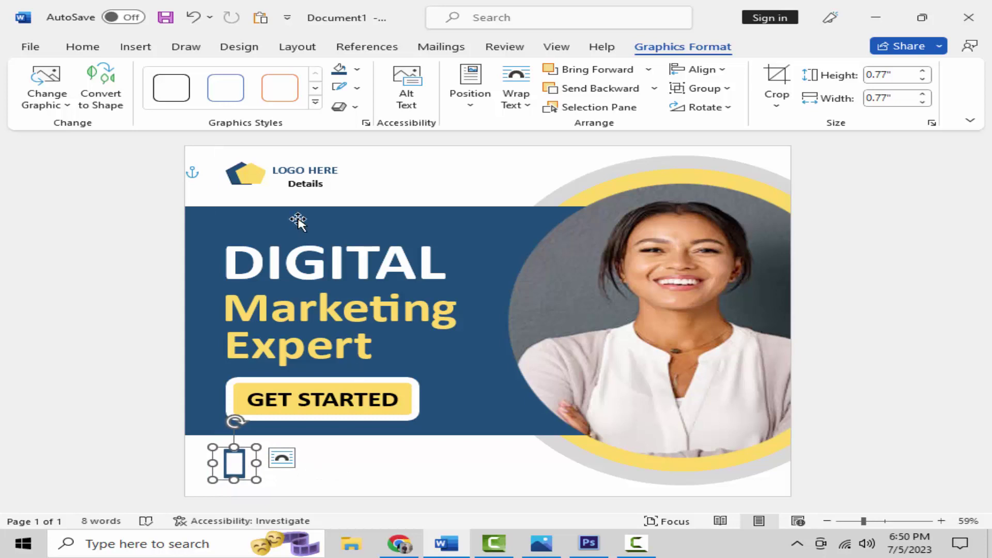
# Step: Duplicate the LOGO HERE text box and place the copy beside the phone icon
pyautogui.click(332, 168)
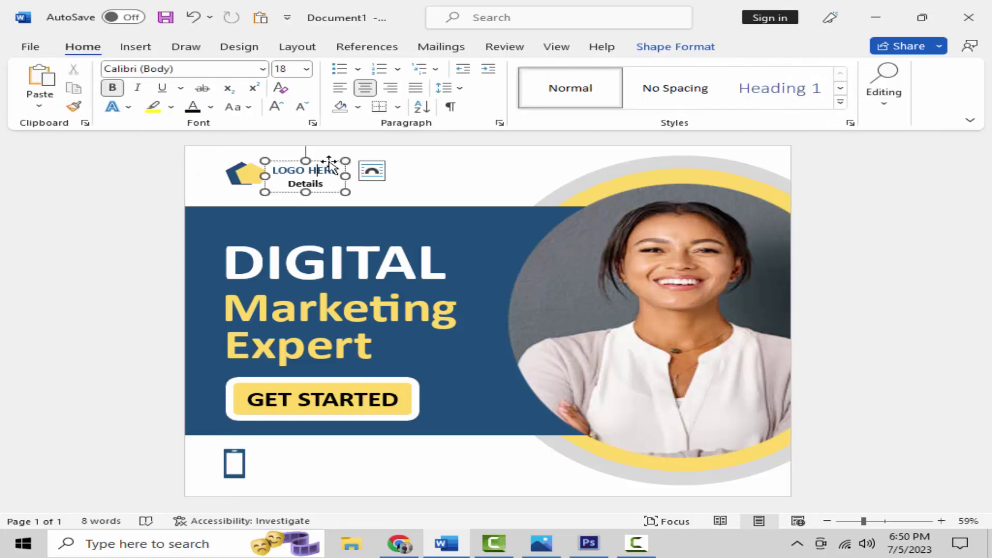
pyautogui.rightClick(329, 164)
pyautogui.click(380, 192)
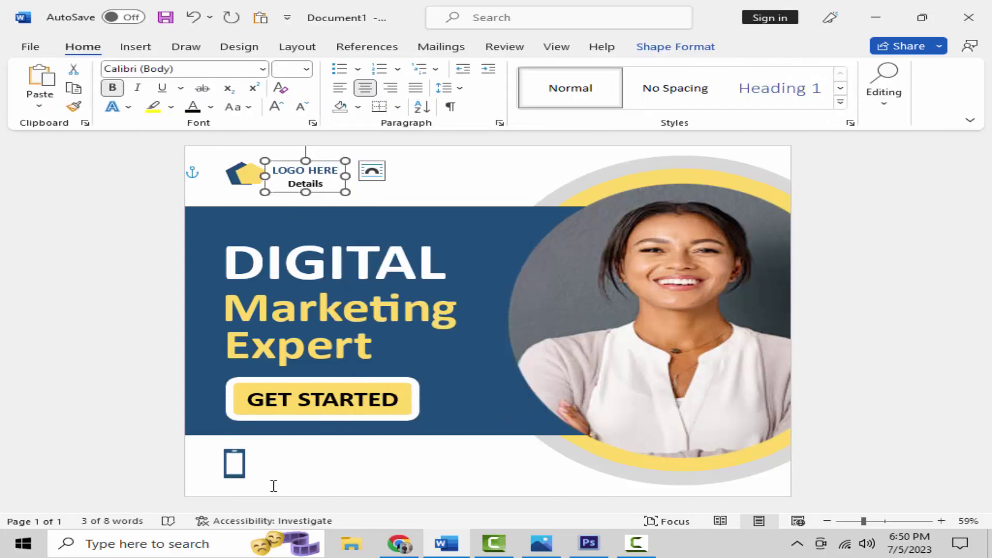
pyautogui.rightClick(273, 485)
pyautogui.click(329, 281)
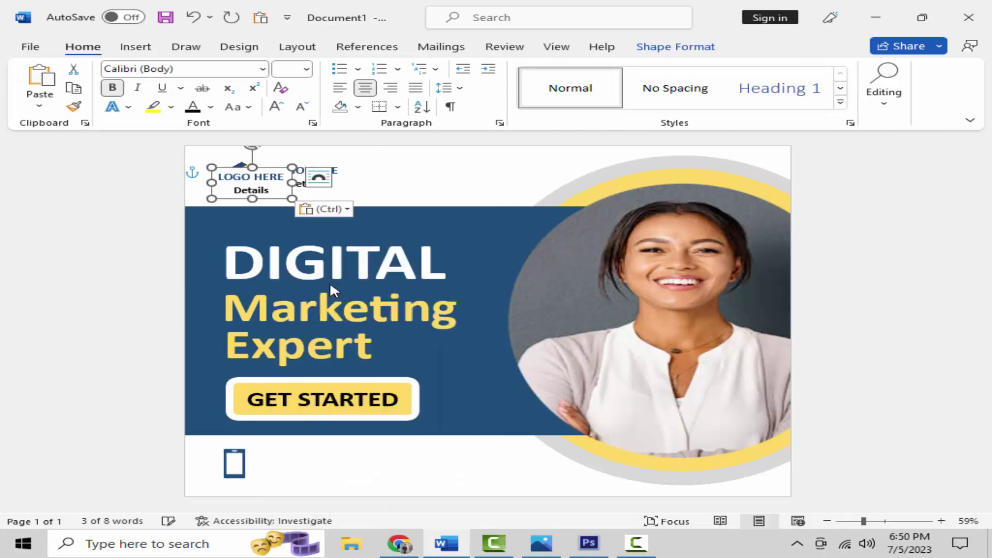
pyautogui.moveTo(274, 201); pyautogui.dragTo(317, 475)
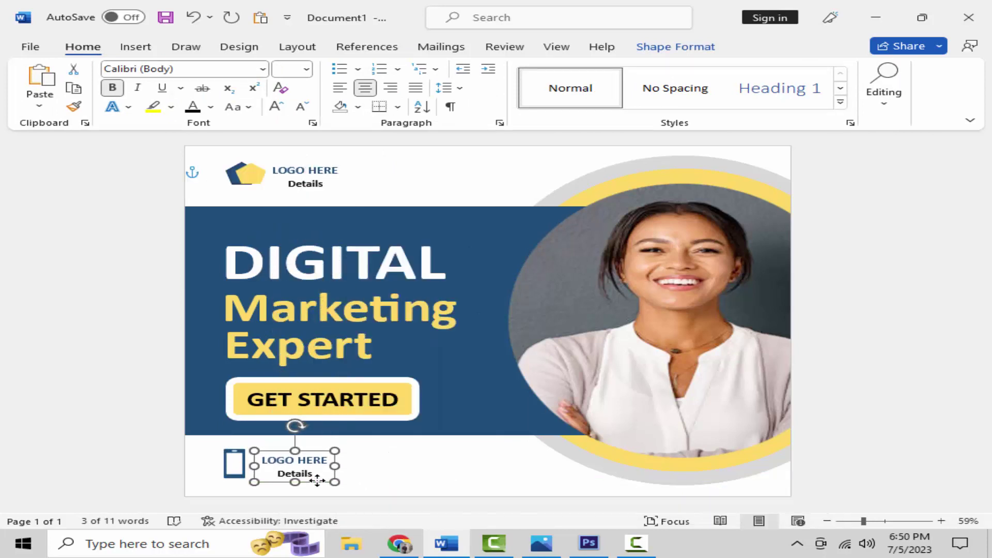
pyautogui.moveTo(317, 479); pyautogui.dragTo(317, 483)
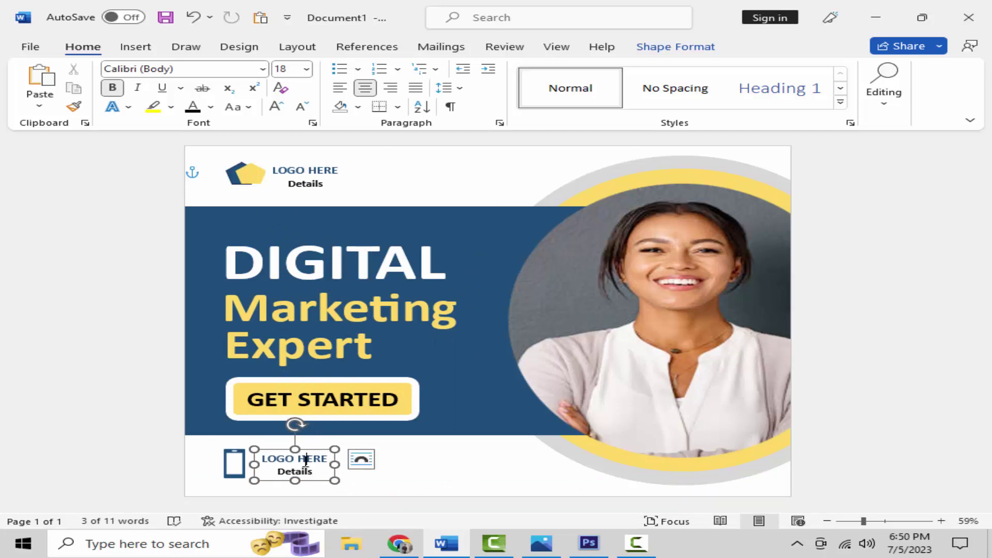
# Step: Replace the copy's text with the phone number and enlarge it to 22 pt
pyautogui.doubleClick(305, 461)
pyautogui.hotkey('ctrl', 'a')
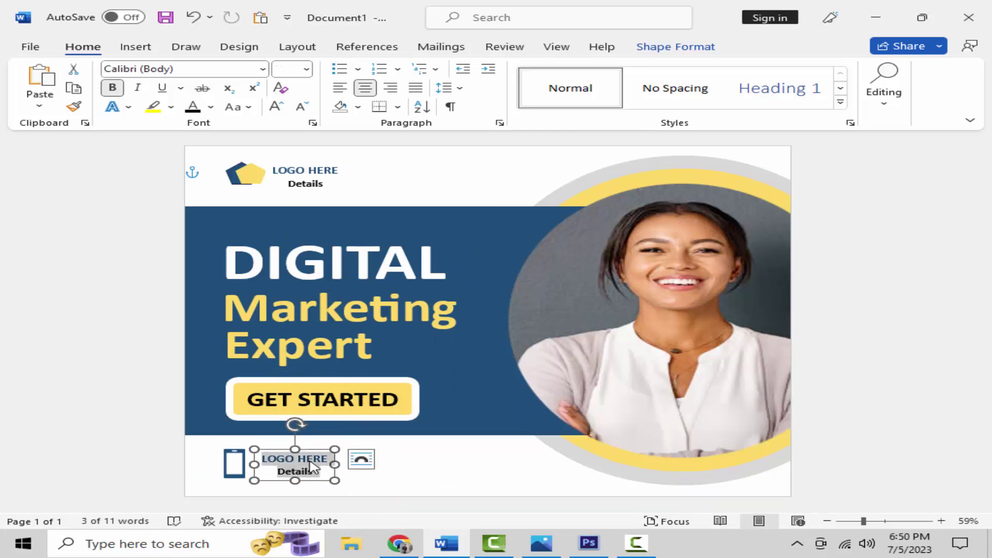
pyautogui.write('0555')
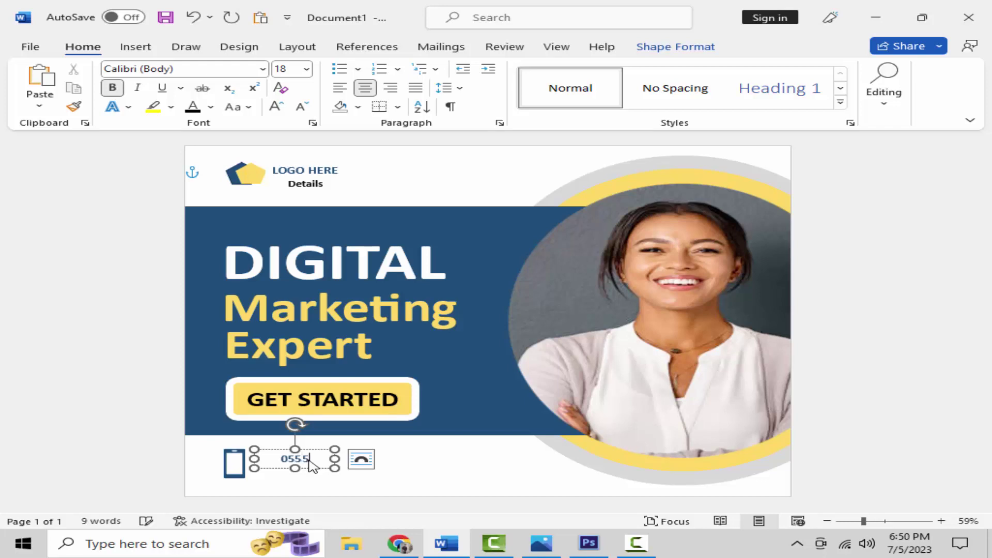
pyautogui.write('841')
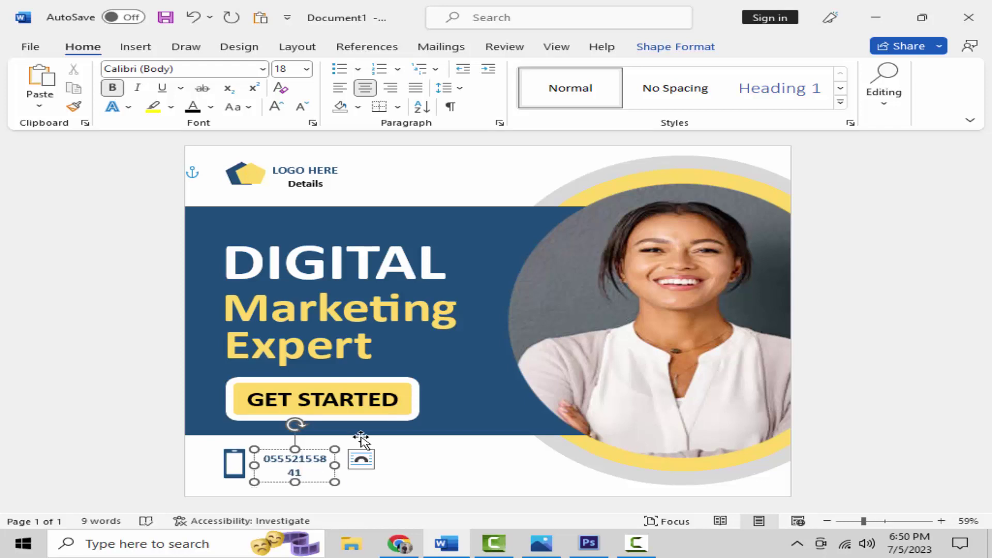
pyautogui.moveTo(335, 465); pyautogui.dragTo(360, 468)
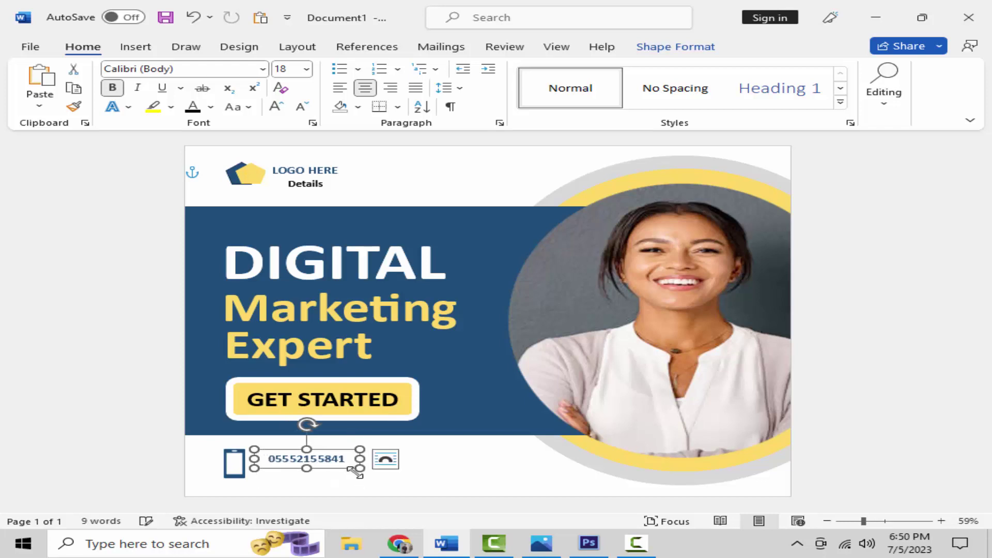
pyautogui.doubleClick(306, 460)
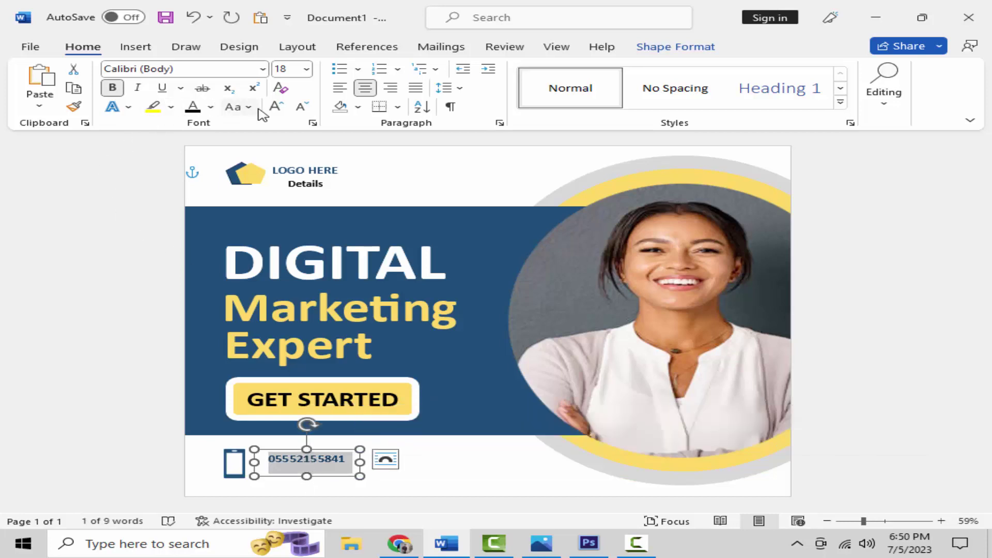
pyautogui.click(278, 107)
pyautogui.click(278, 107)
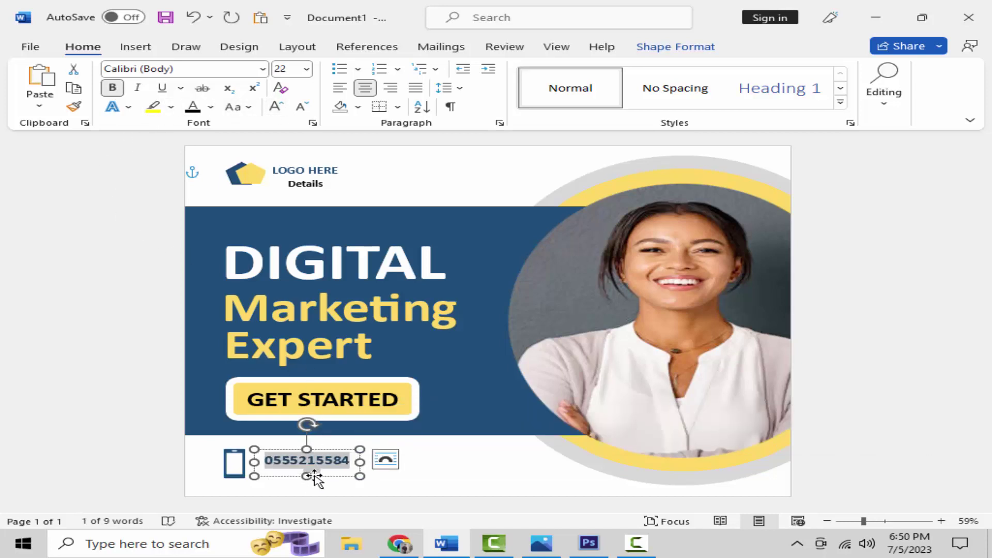
# Step: Resize the phone-number box and nudge it close to the phone icon
pyautogui.moveTo(307, 476); pyautogui.dragTo(306, 495)
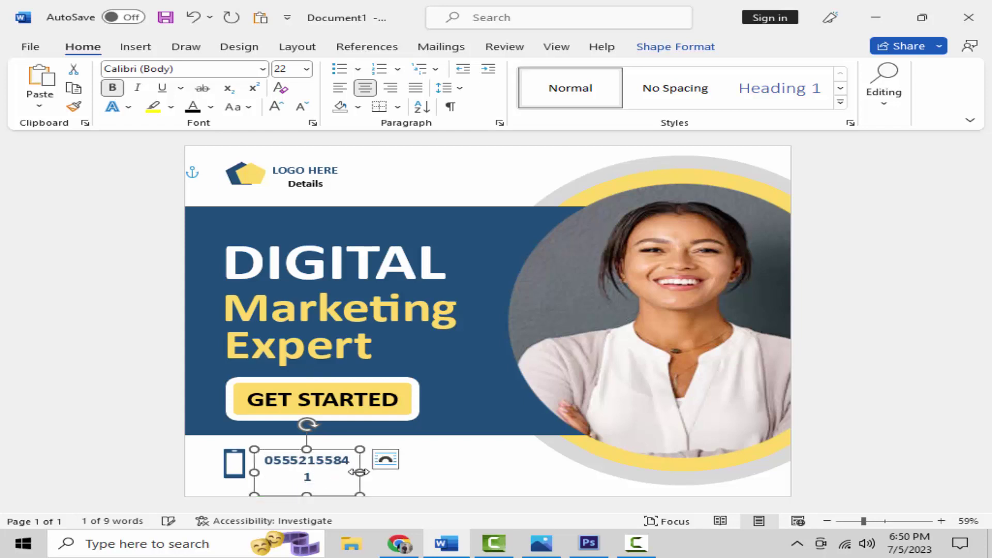
pyautogui.moveTo(360, 472); pyautogui.dragTo(383, 472)
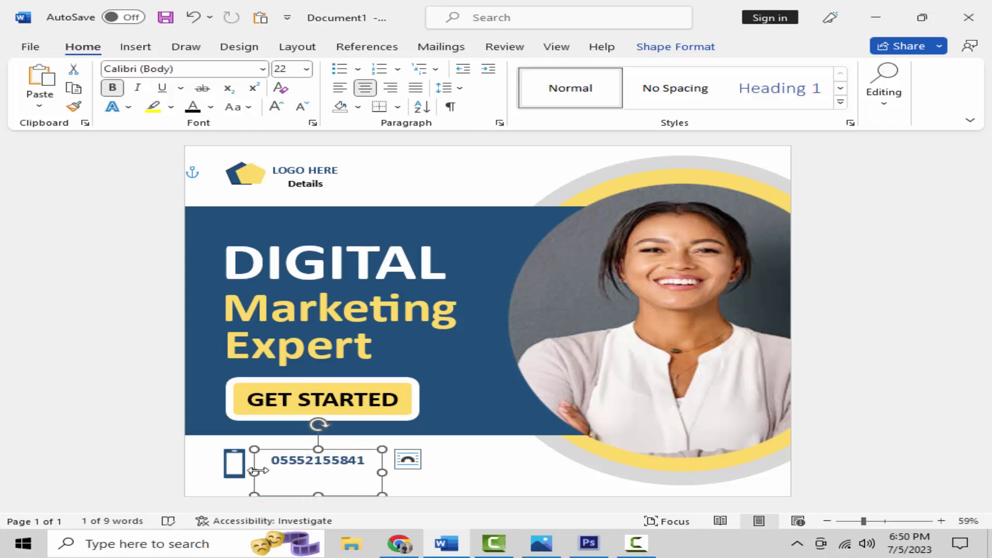
pyautogui.moveTo(254, 472); pyautogui.dragTo(274, 472)
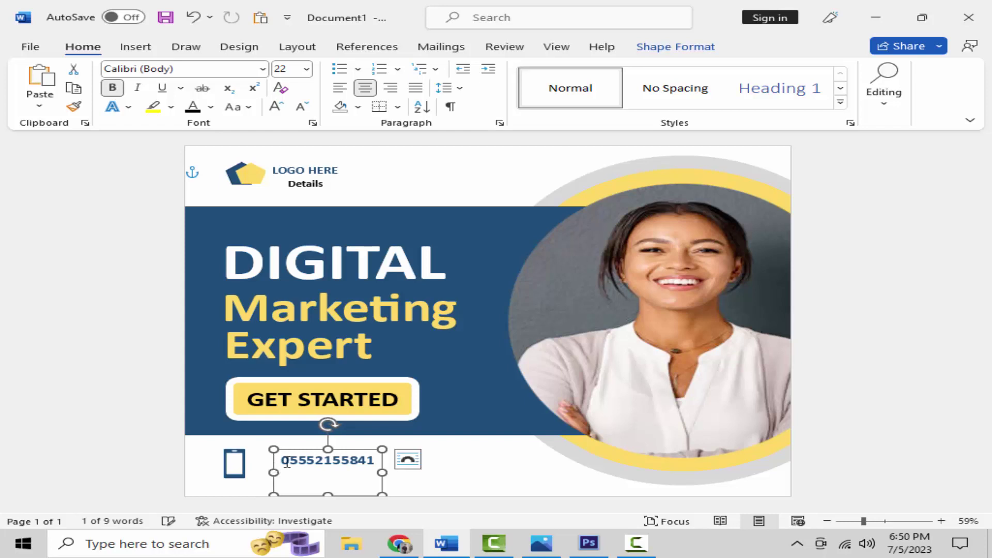
pyautogui.moveTo(292, 452); pyautogui.dragTo(273, 462)
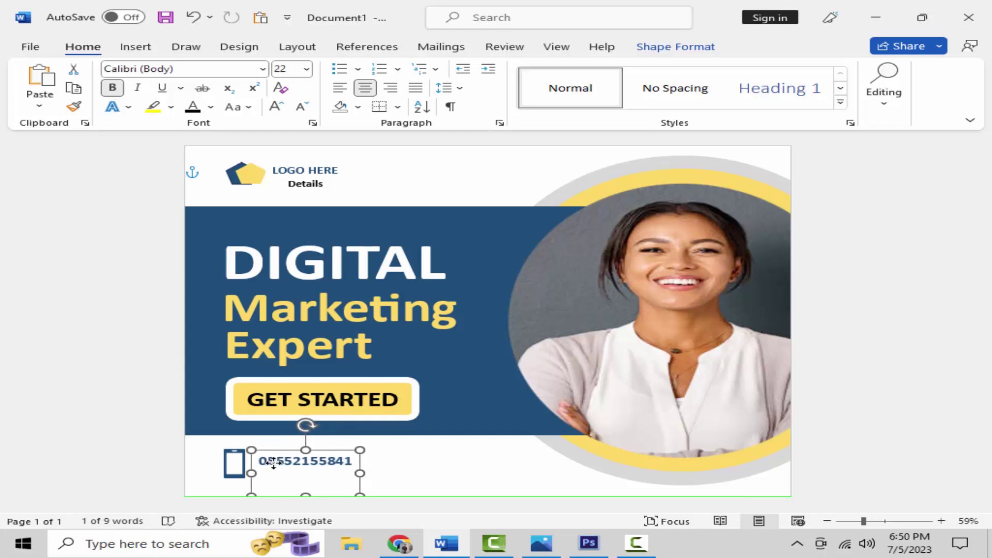
pyautogui.moveTo(306, 495); pyautogui.dragTo(299, 468)
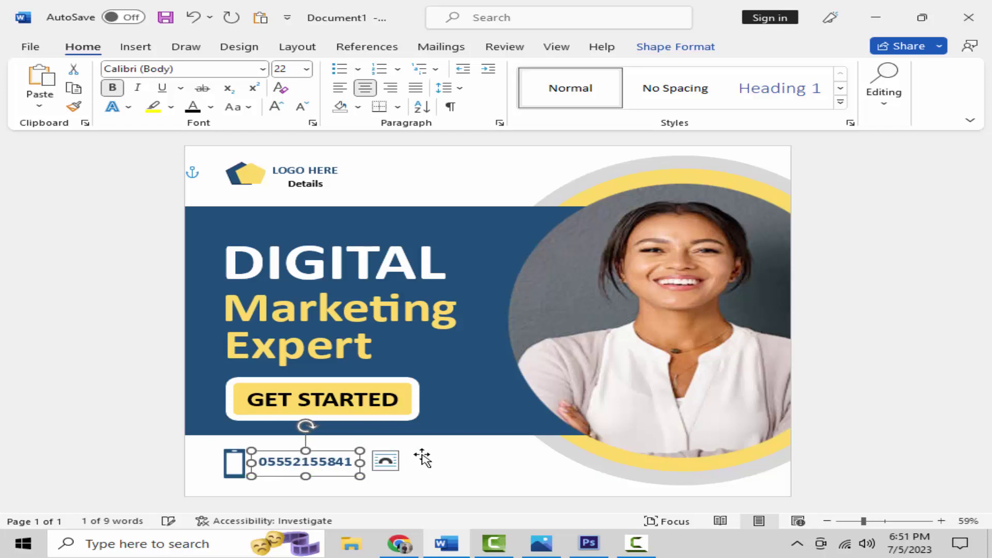
pyautogui.click(420, 475)
pyautogui.tripleClick(61, 443)
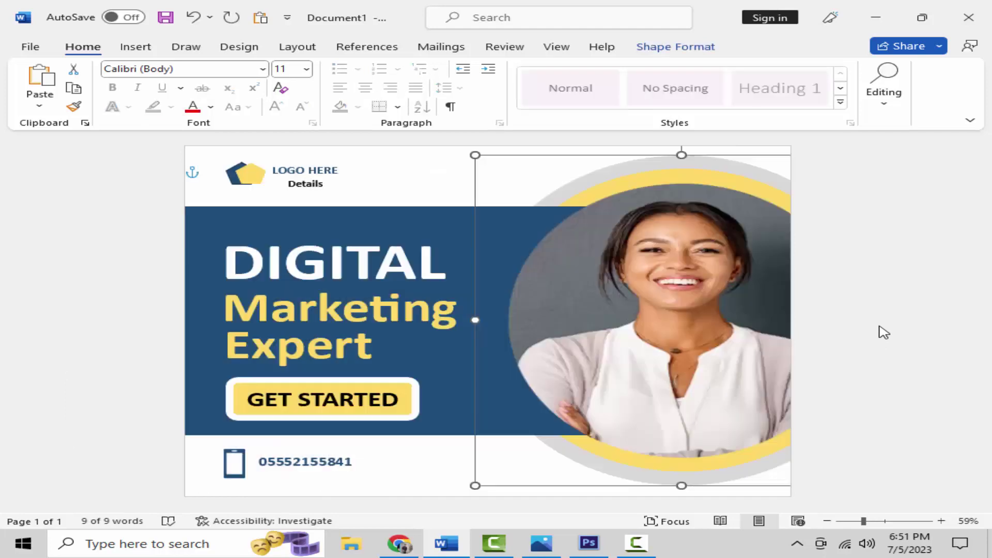
pyautogui.click(882, 331)
pyautogui.click(882, 328)
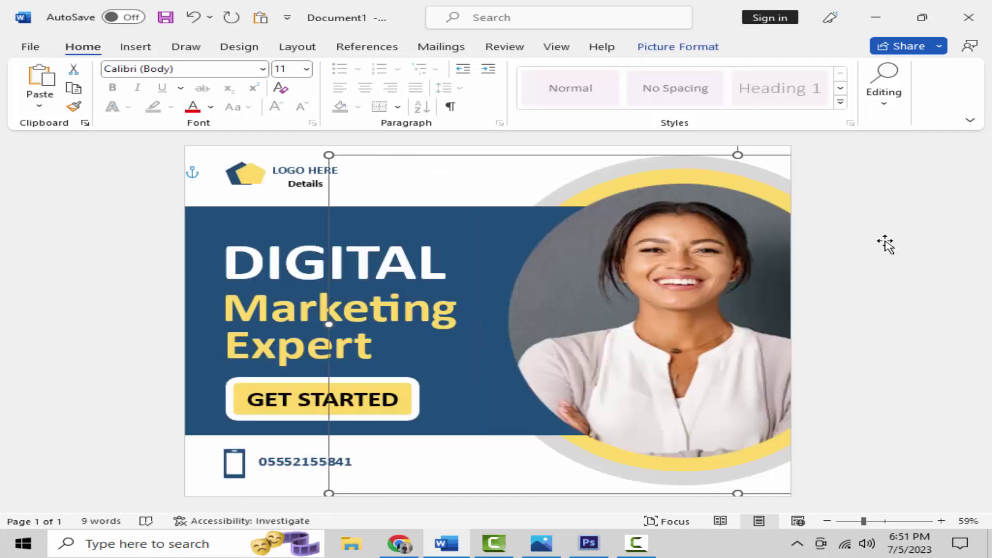
pyautogui.click(846, 145)
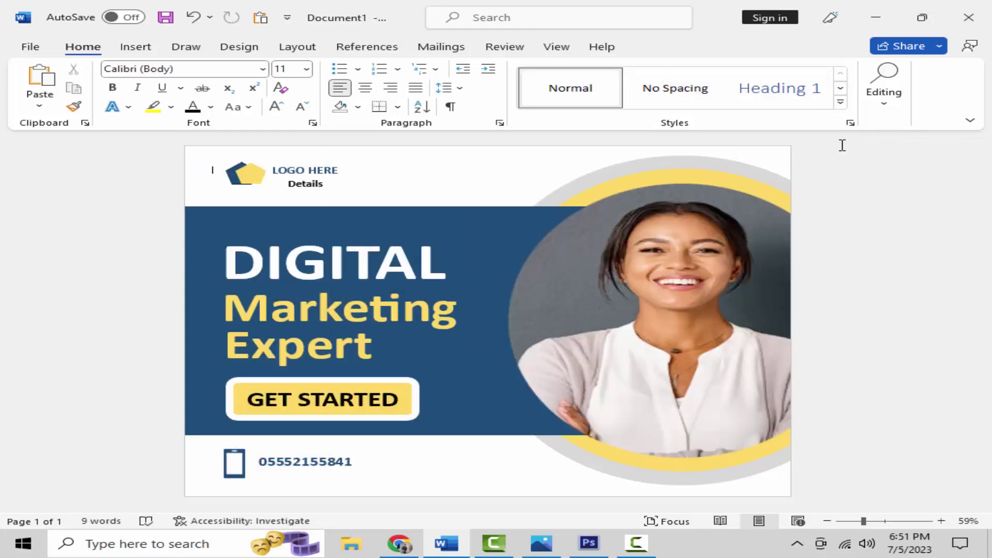